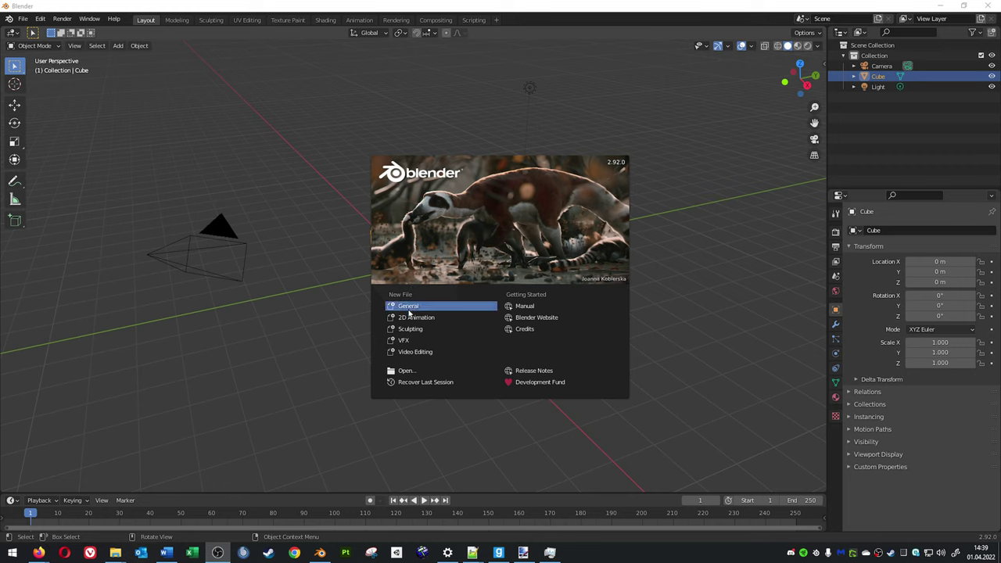
Pick blender_source_tools_3.2.1.zip from the GMod Models folder for add-on installation, and cancel without installing it.
click(307, 157)
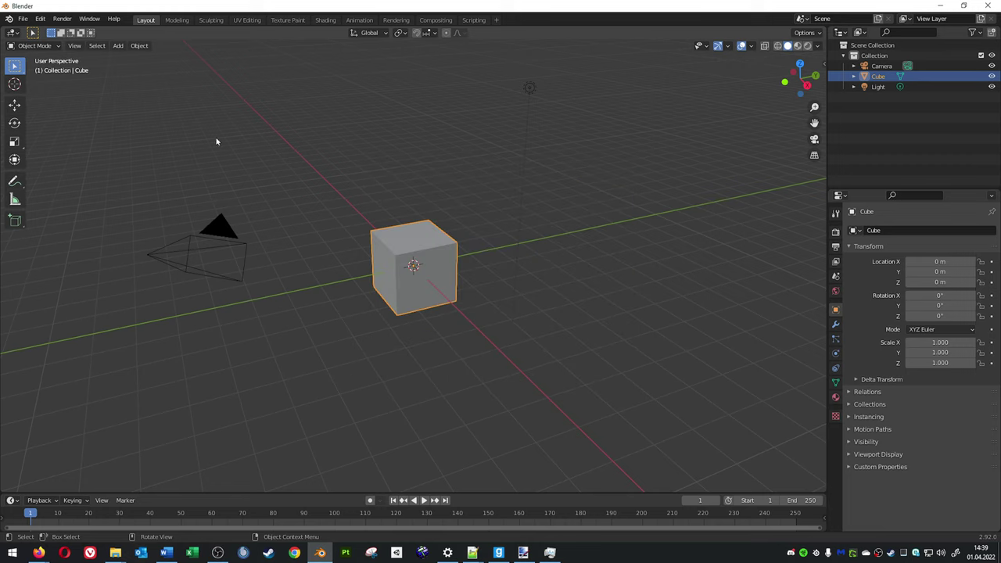
click(40, 19)
click(66, 168)
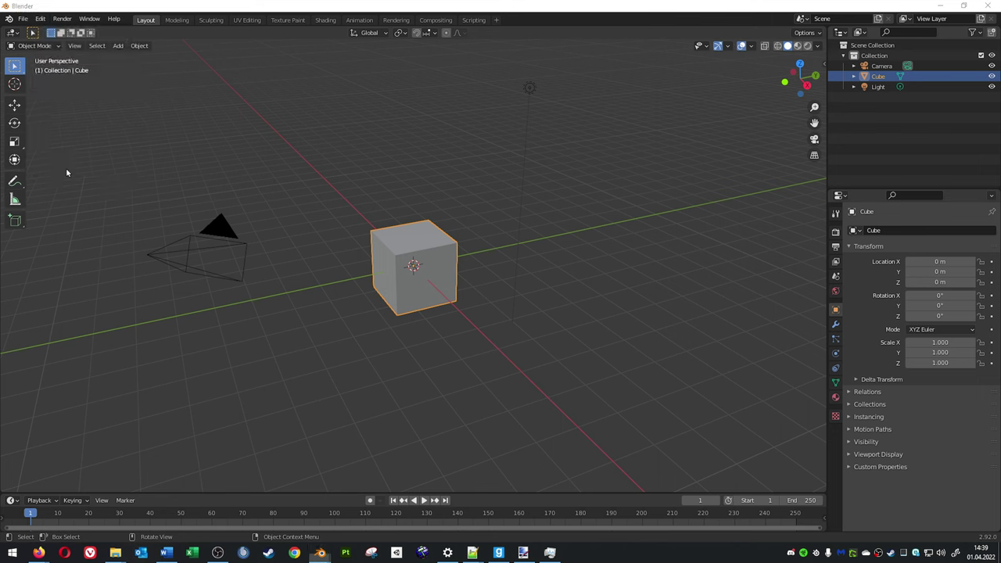
click(266, 25)
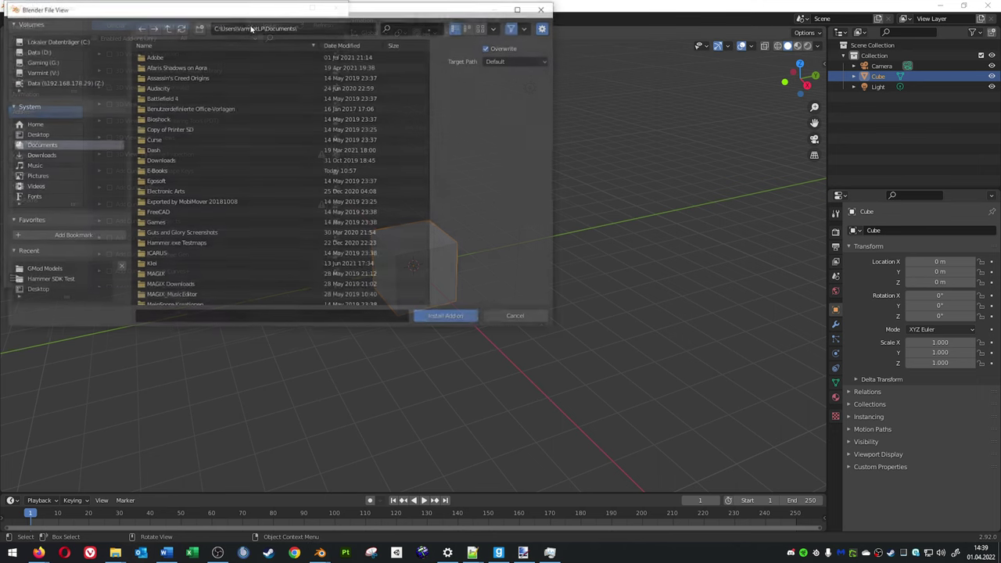
click(41, 270)
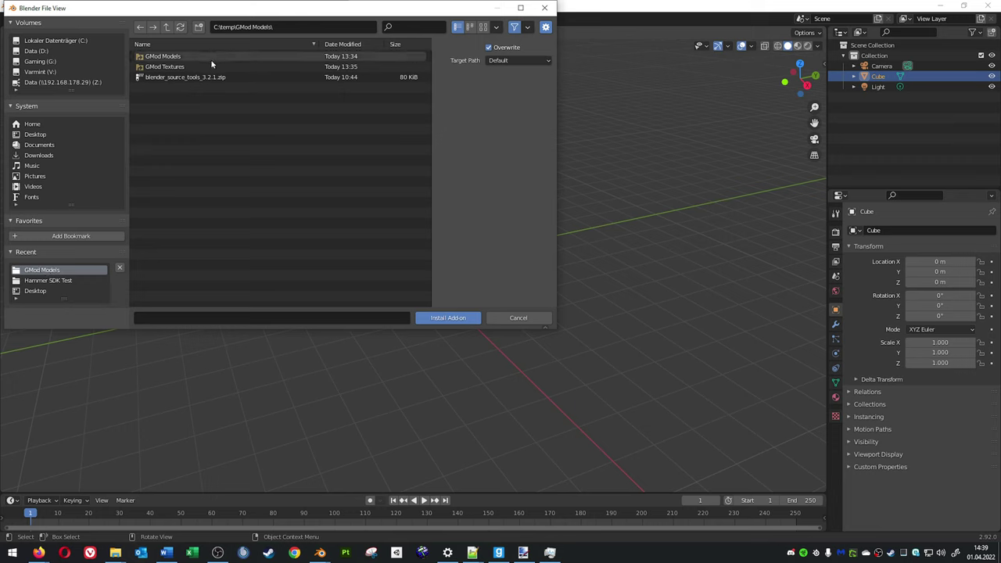
click(196, 78)
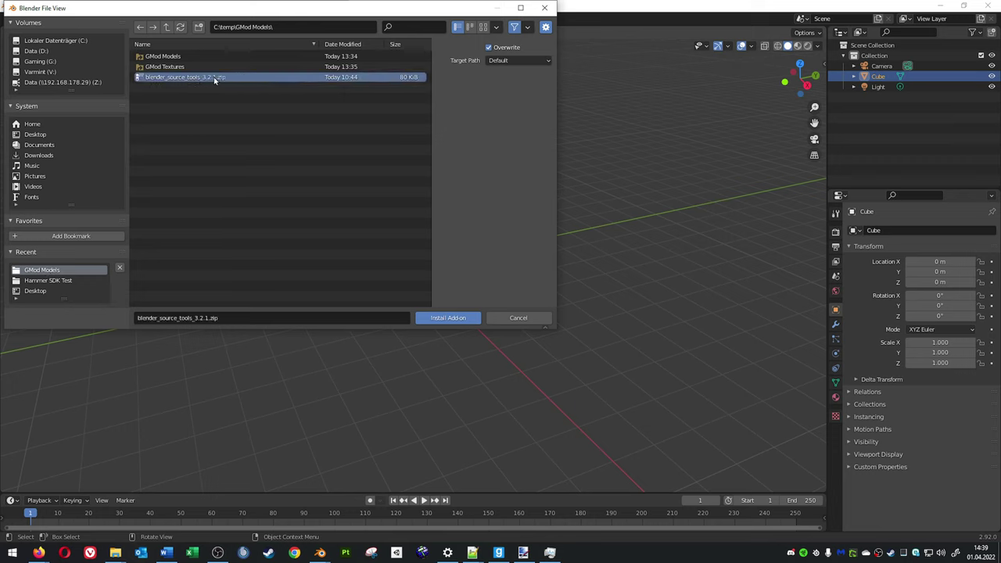
click(518, 318)
Check in the add-on list whether Import-Export: Blender Source Tools is enabled, and close the preferences.
scroll(235, 196, down, 3)
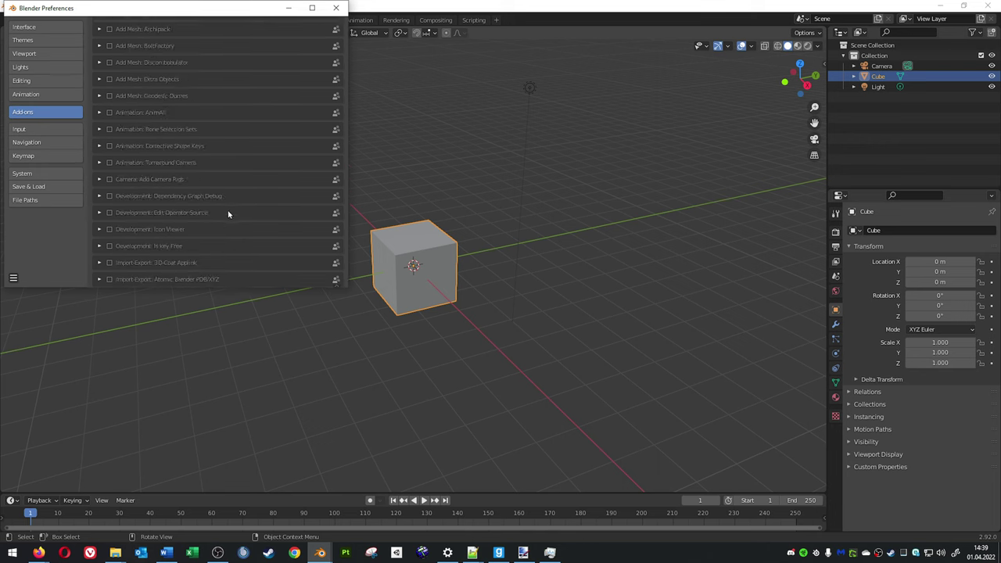
scroll(219, 227, down, 4)
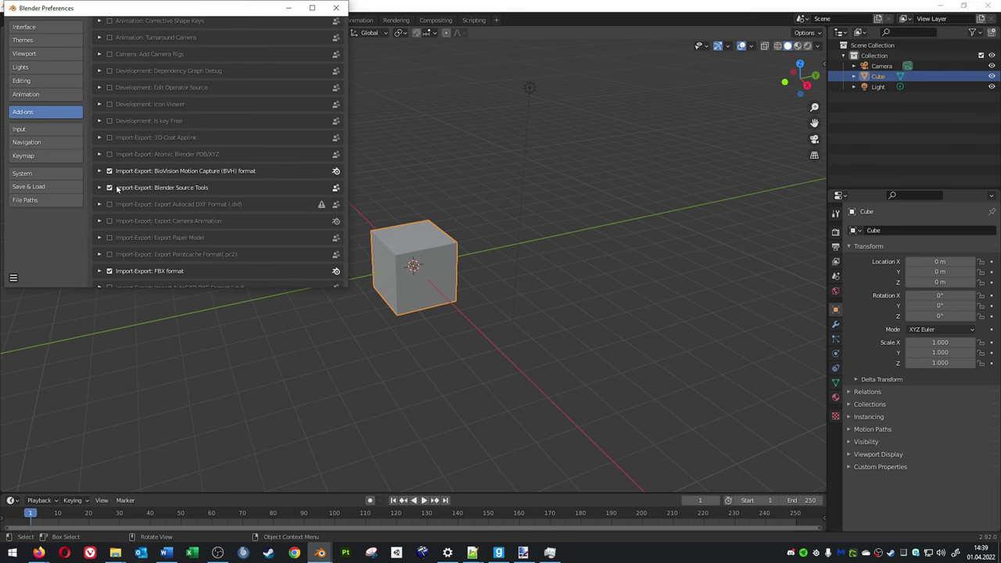
click(333, 7)
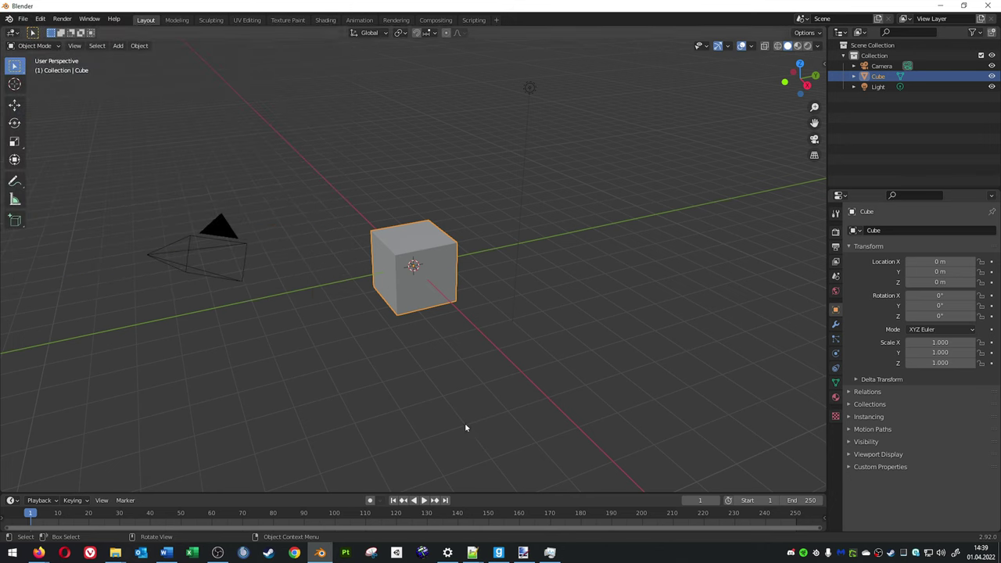
Delete the default cube and add a UV sphere in its place.
click(473, 264)
click(431, 266)
key(Delete)
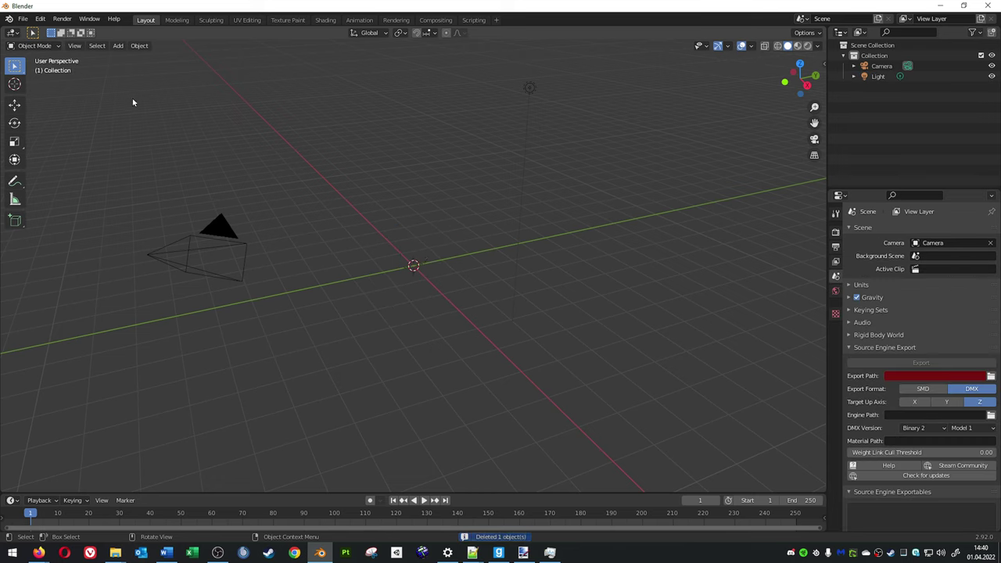
click(139, 45)
mouse_move(121, 47)
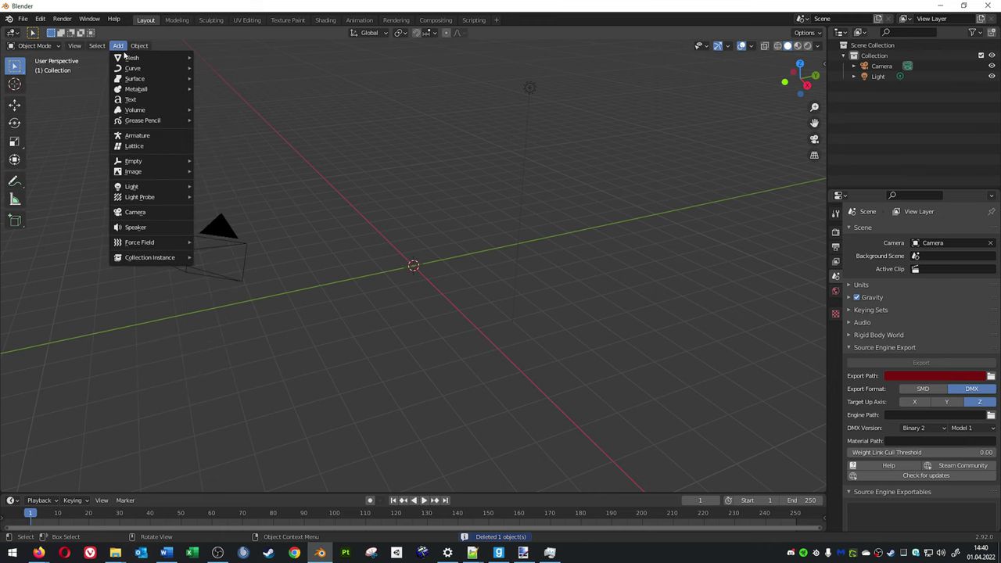
click(226, 92)
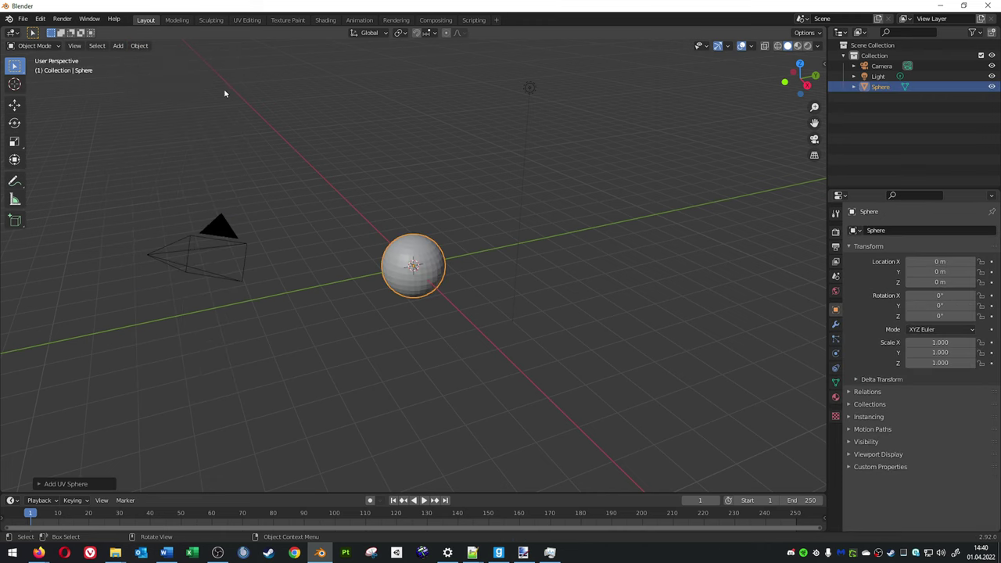
Rename the default collection as Pumpkin.
double_click(866, 56)
text(Pl)
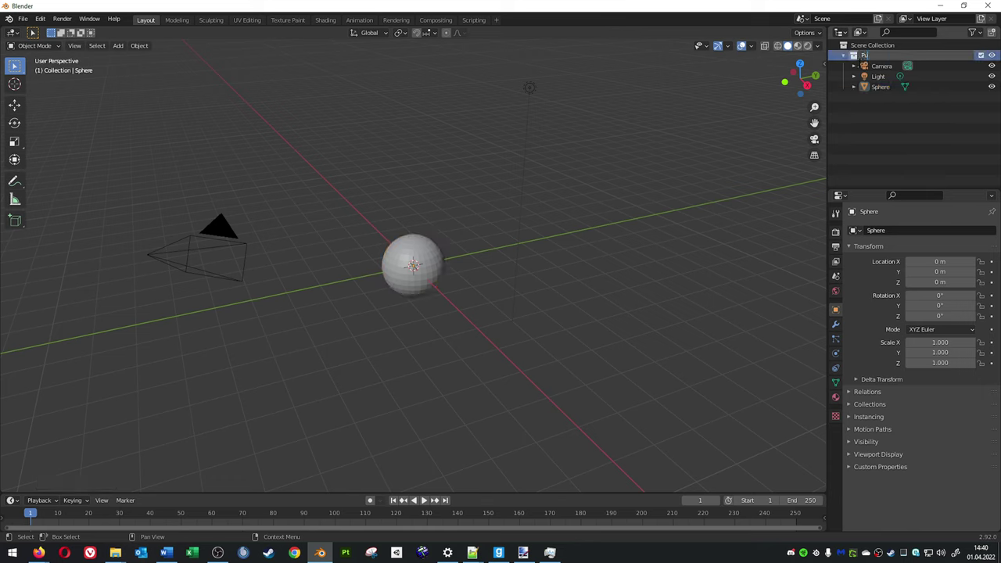
key(Return)
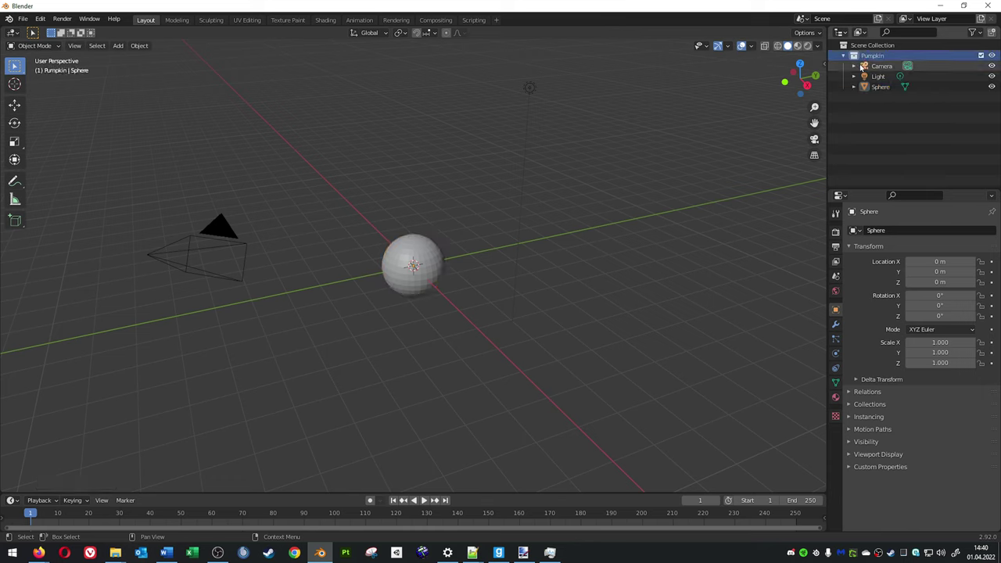
Copy the collection's name and rename the sphere object as Pumpkin with it.
click(861, 45)
double_click(884, 55)
key(ctrl+c)
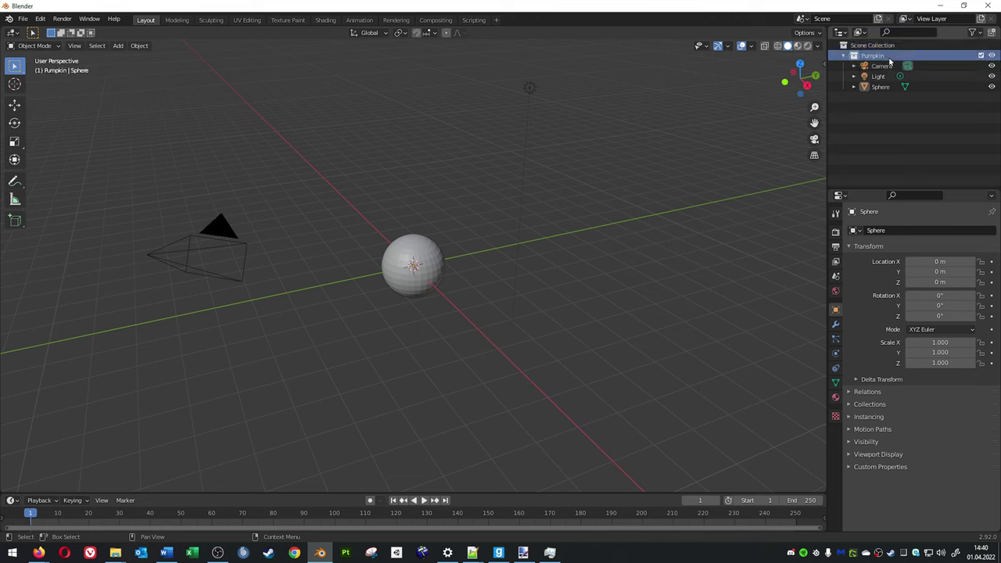
key(Escape)
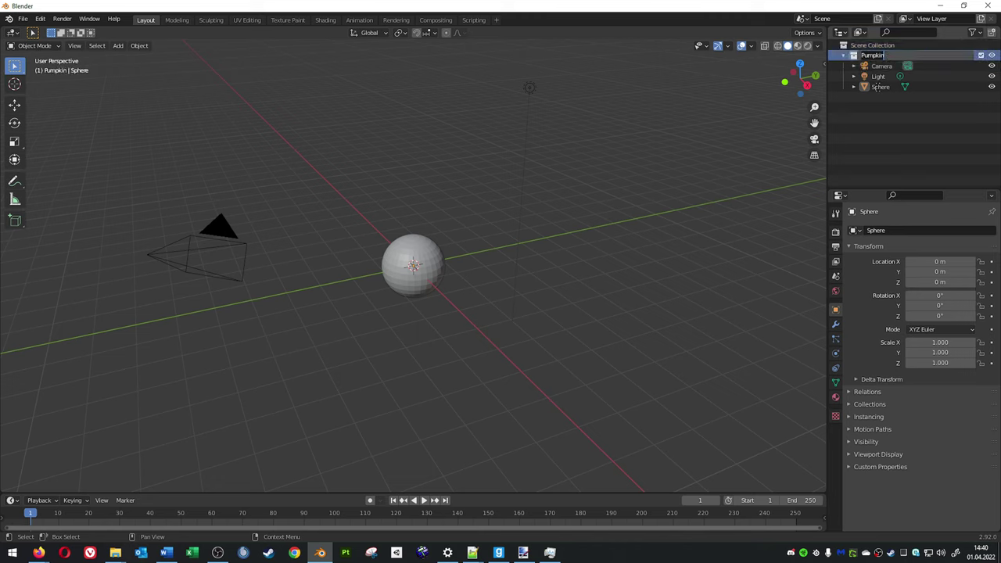
double_click(880, 86)
key(BackSpace)
key(ctrl+v)
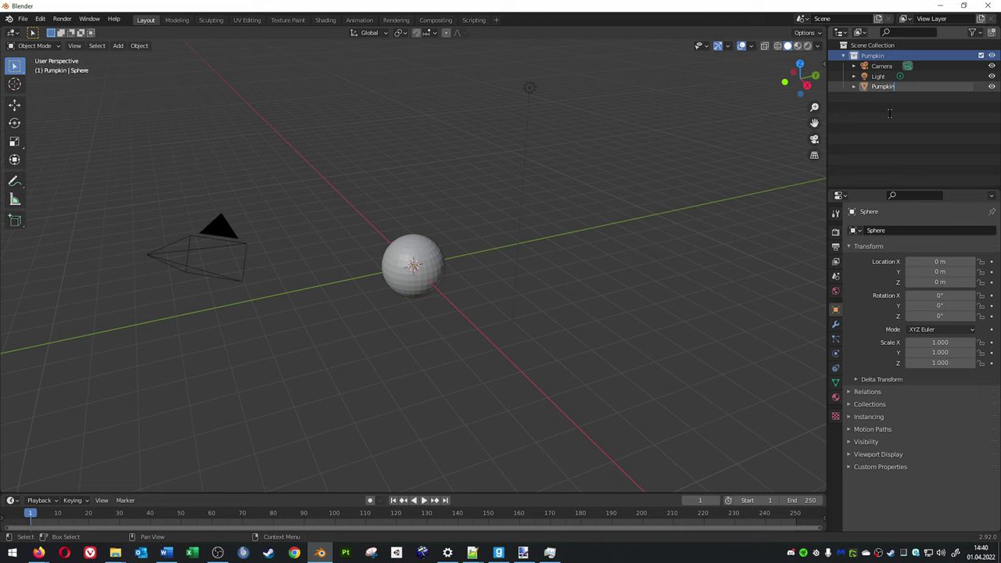
key(Return)
Rename the mesh data inside the Pumpkin object as Pumpkin too.
click(854, 87)
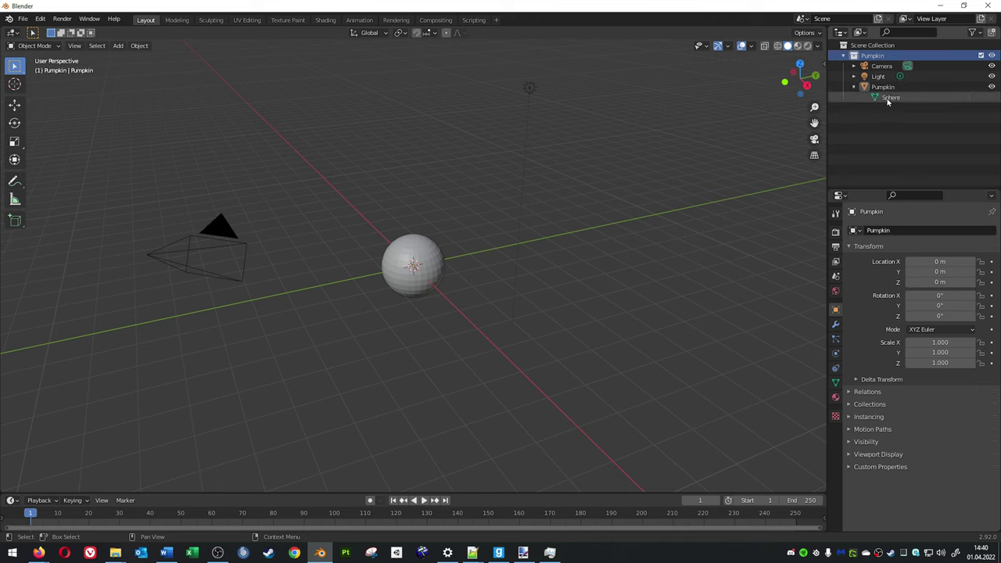
double_click(888, 98)
key(ctrl+v)
key(Return)
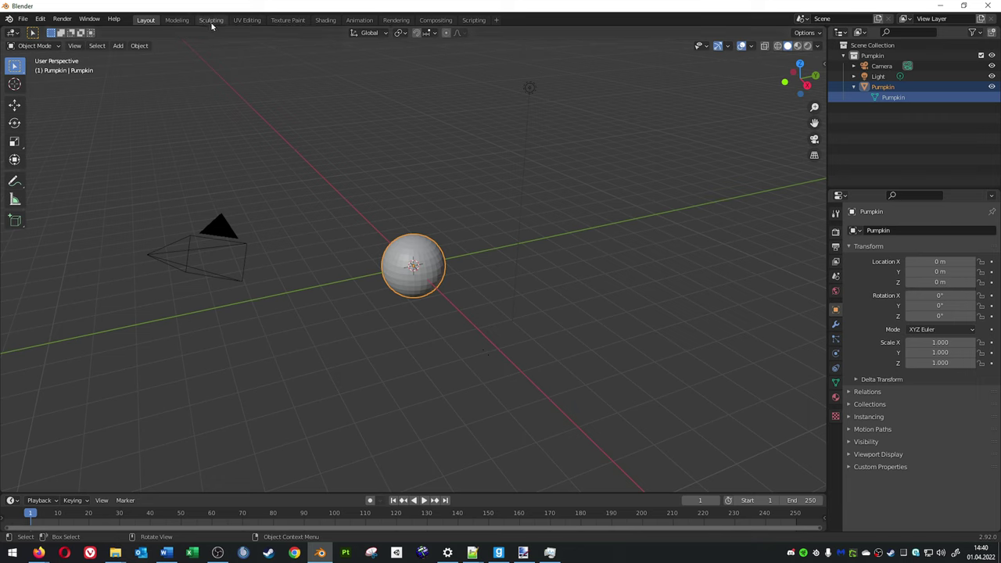
Scale the sphere up uniformly to about 6.26 times its size.
key(s)
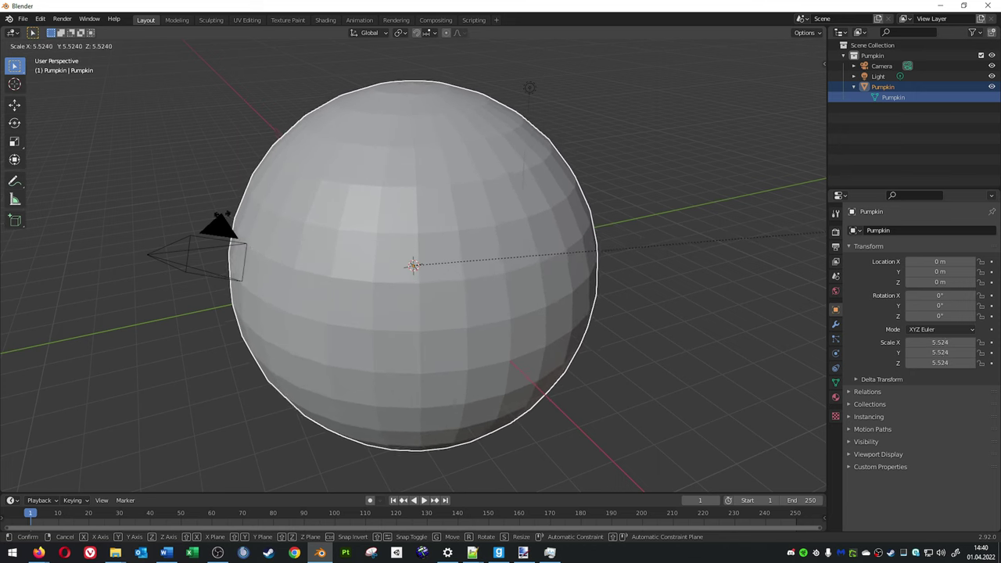
click(301, 212)
scroll(376, 250, down, 2)
middle_drag(657, 357, 547, 298)
scroll(618, 317, down, 2)
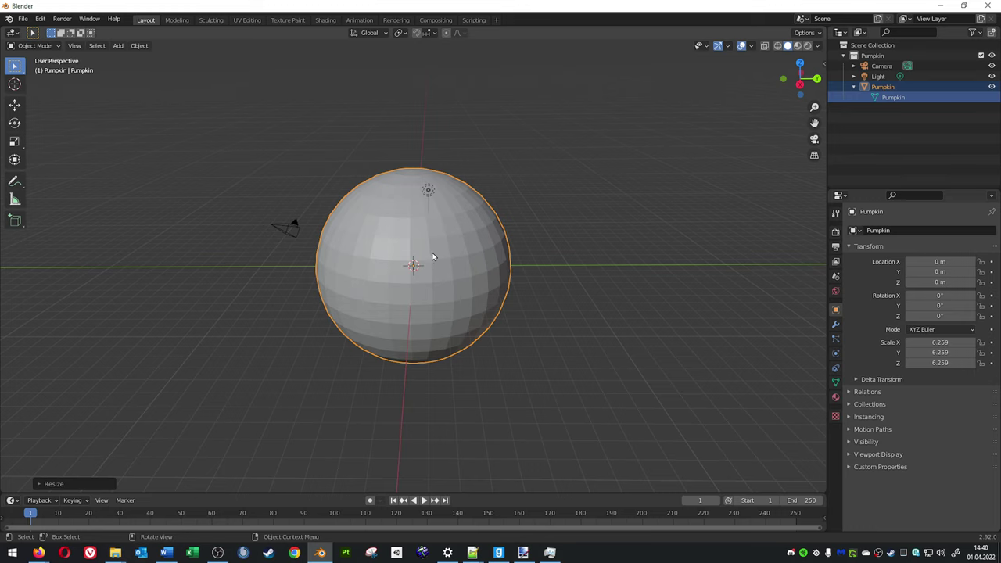
Switch to the sculpting workspace and enable mirror symmetry on the X, Y and Z axes.
click(211, 23)
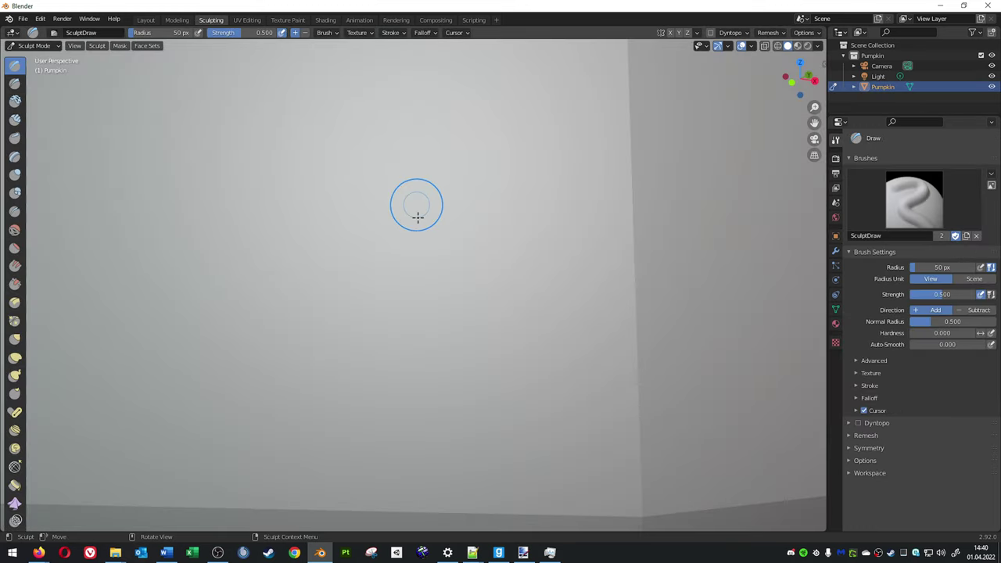
scroll(423, 217, down, 9)
scroll(395, 231, up, 1)
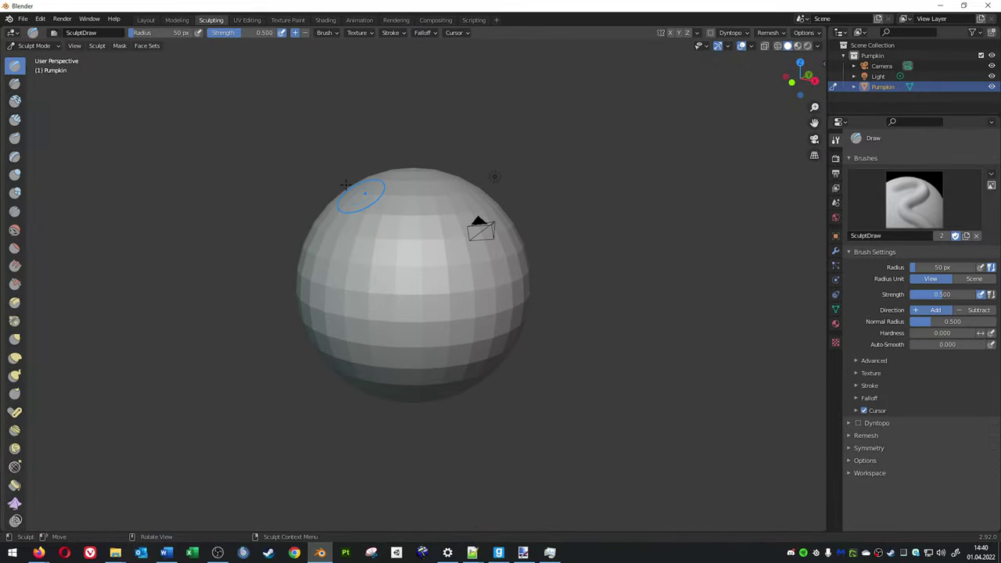
drag(688, 35, 670, 37)
Try a Draw brush stroke near the top of the sphere and undo it.
mouse_move(415, 181)
mouse_down()
mouse_move(422, 239)
mouse_move(395, 293)
mouse_move(406, 174)
mouse_move(397, 368)
mouse_move(425, 226)
mouse_move(410, 195)
mouse_move(380, 195)
mouse_move(342, 324)
mouse_move(352, 383)
mouse_move(359, 228)
mouse_move(380, 255)
mouse_move(371, 379)
mouse_move(375, 180)
mouse_up()
mouse_move(442, 275)
middle_down()
mouse_move(429, 279)
mouse_move(401, 258)
mouse_move(420, 257)
middle_up()
key(ctrl+z)
key(ctrl+z)
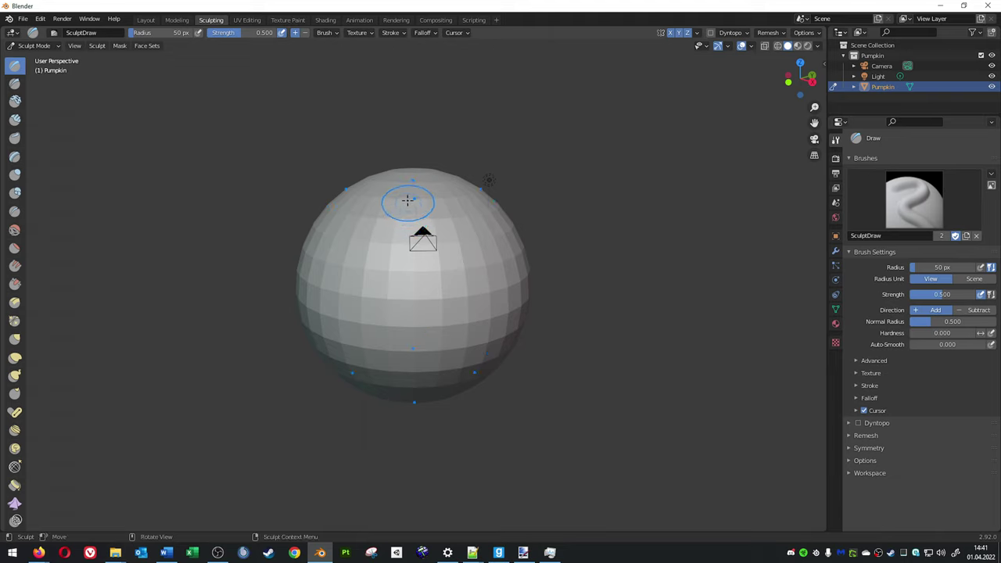
Sculpt raised vertical ribs around the sphere with the mirrored Draw brush at 50 px radius and 0.500 strength.
mouse_move(409, 185)
mouse_down()
mouse_move(404, 386)
mouse_move(384, 336)
mouse_move(396, 196)
mouse_move(416, 359)
mouse_move(373, 211)
mouse_up()
mouse_move(355, 238)
middle_down()
mouse_move(369, 244)
mouse_move(409, 217)
middle_up()
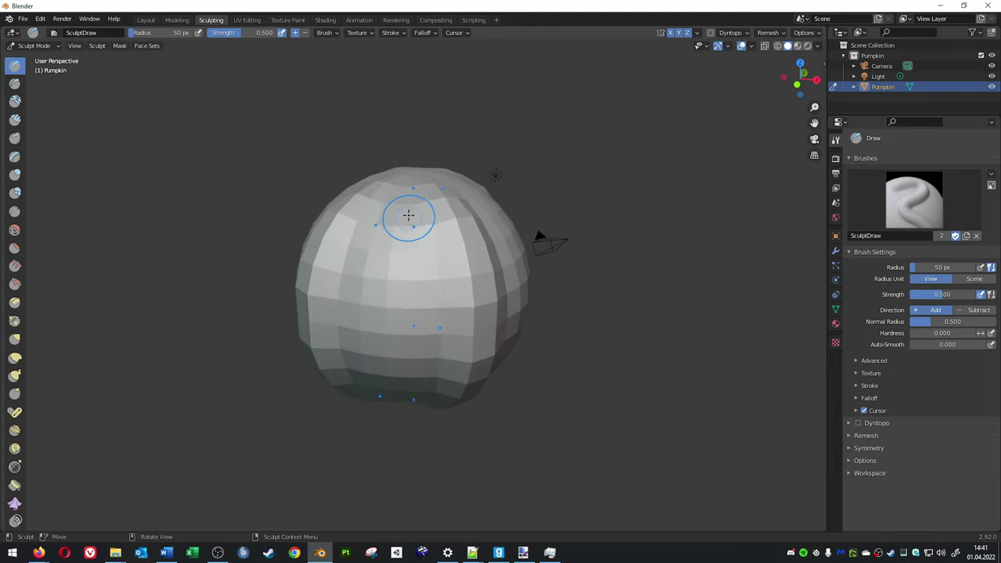
mouse_move(409, 217)
mouse_down()
mouse_move(377, 331)
mouse_move(395, 191)
mouse_move(359, 398)
mouse_up()
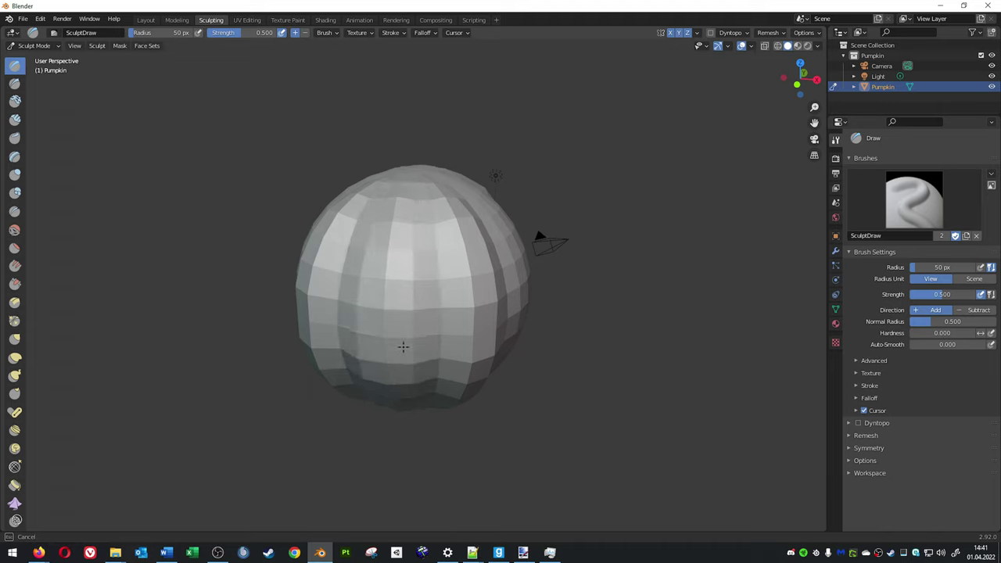
mouse_move(404, 347)
mouse_down()
mouse_move(405, 193)
mouse_move(406, 380)
mouse_up()
drag(368, 320, 404, 206)
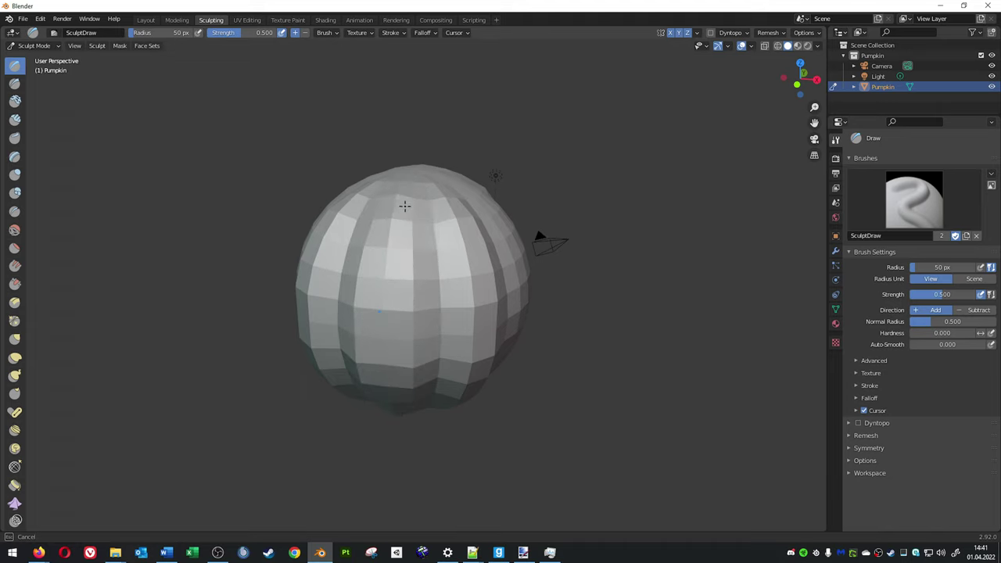
mouse_move(470, 254)
middle_down()
mouse_move(400, 263)
mouse_move(361, 252)
middle_up()
mouse_move(409, 197)
mouse_down()
mouse_move(402, 346)
mouse_move(409, 192)
mouse_move(477, 368)
mouse_move(389, 286)
mouse_move(416, 330)
mouse_move(438, 219)
mouse_up()
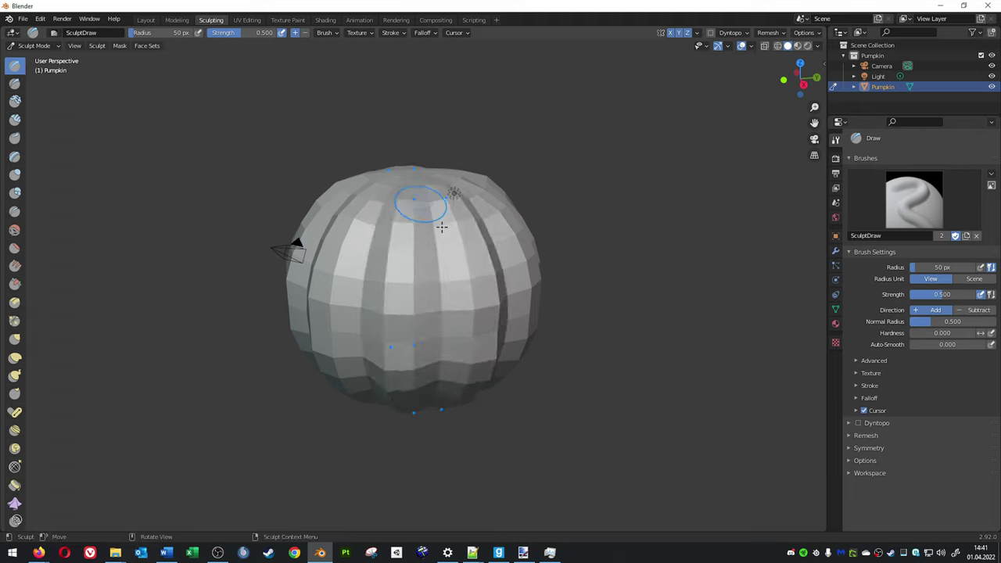
mouse_move(438, 219)
middle_down()
mouse_move(449, 263)
mouse_move(461, 226)
mouse_move(580, 260)
middle_up()
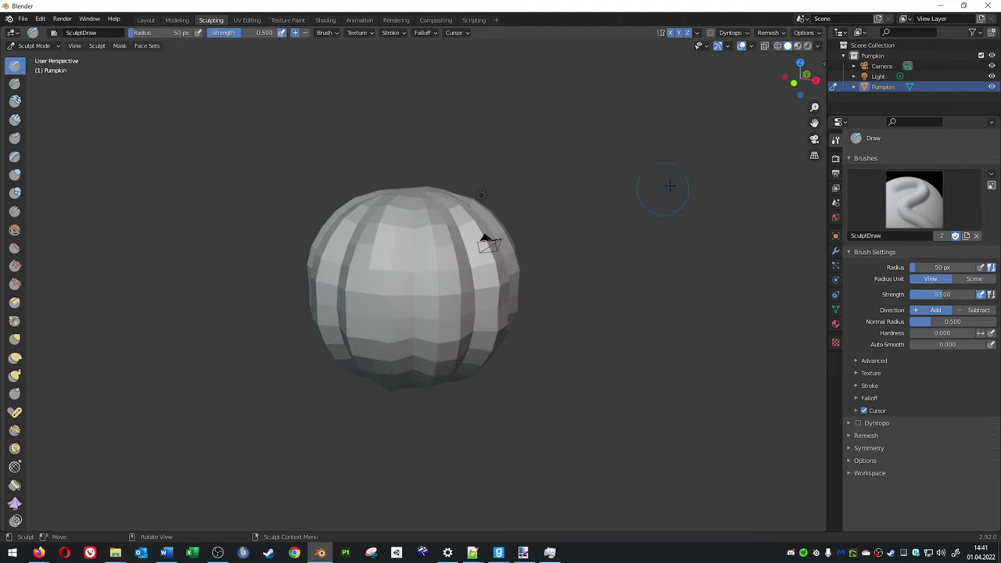
Turn off the sculpting symmetry on the X, Y and Z axes.
click(687, 33)
click(679, 33)
click(670, 33)
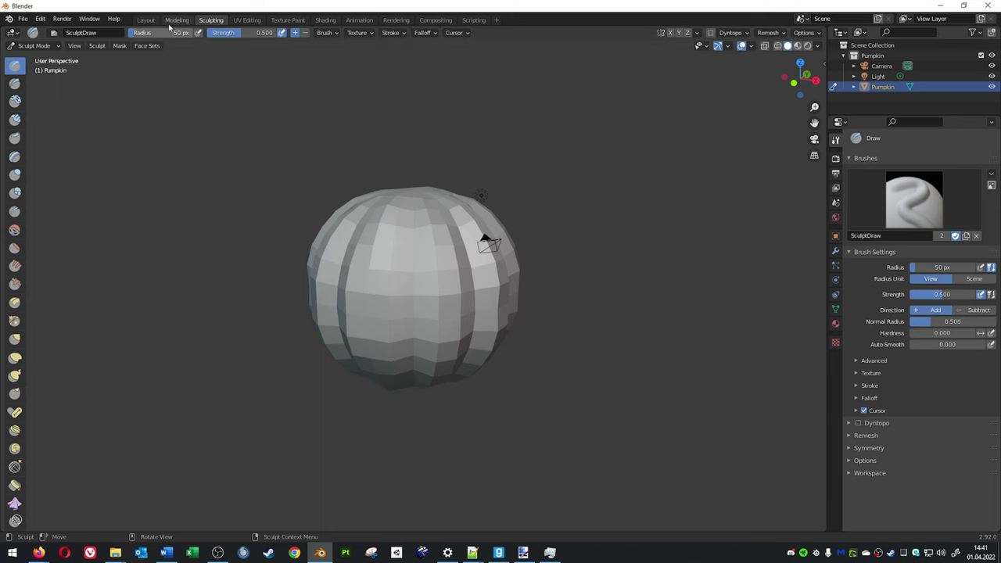
Switch to the modeling workspace and flatten the whole pumpkin mesh along Z to about 0.62 of its height.
click(177, 19)
scroll(457, 148, down, 3)
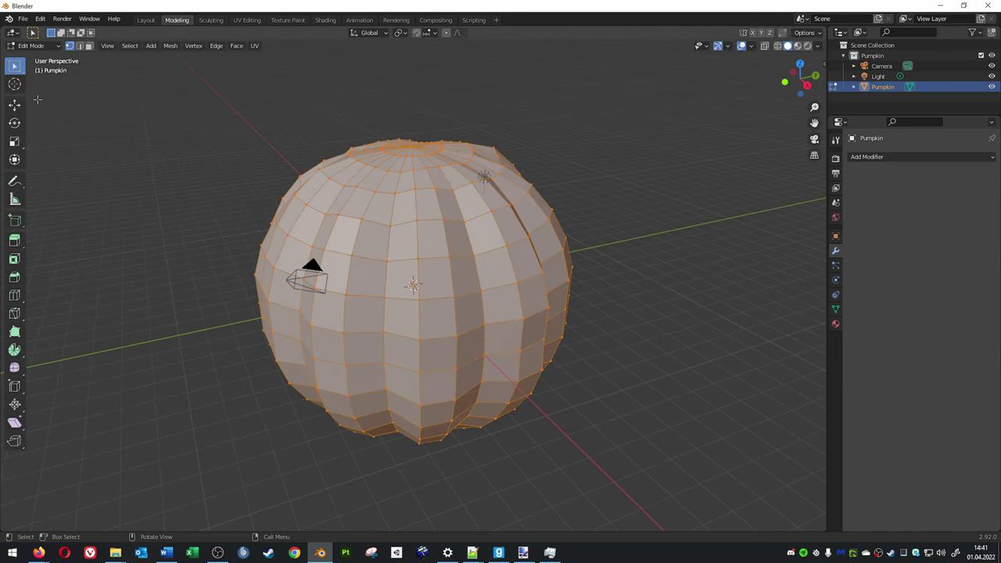
click(14, 104)
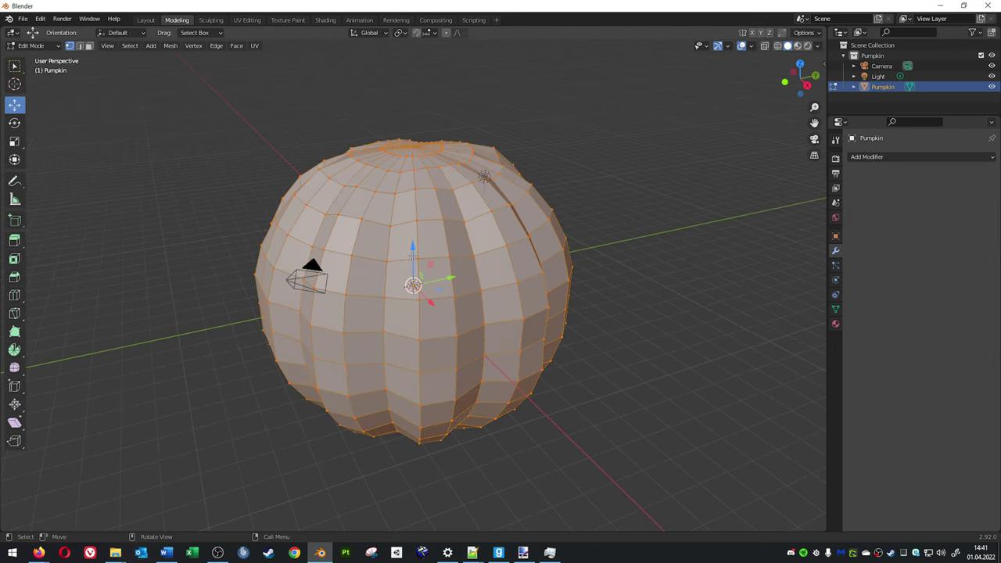
key(s)
key(z)
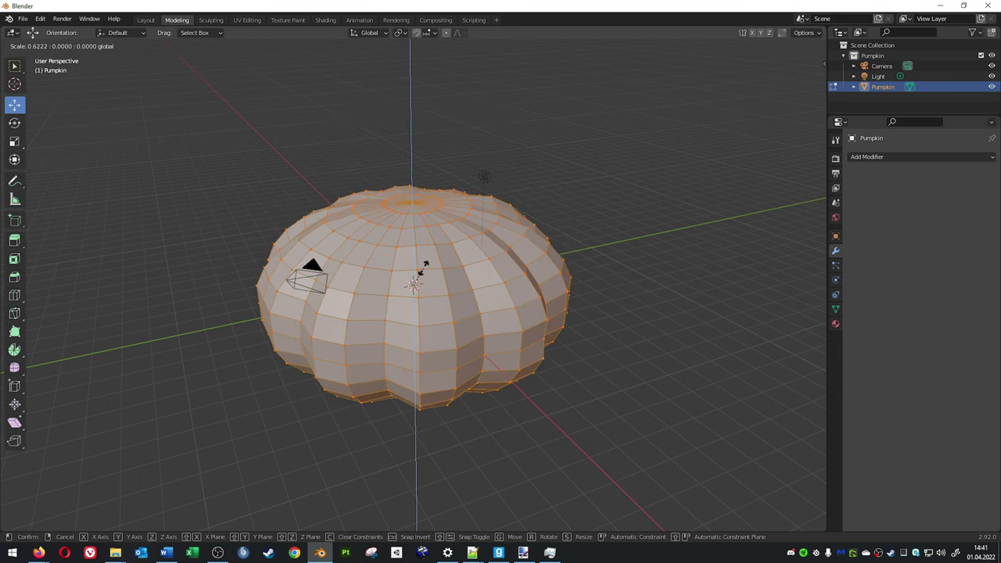
click(425, 266)
Move the whole pumpkin mesh up along Z until its base sits about at the origin, and deselect it.
middle_drag(424, 266, 409, 252)
scroll(432, 239, down, 2)
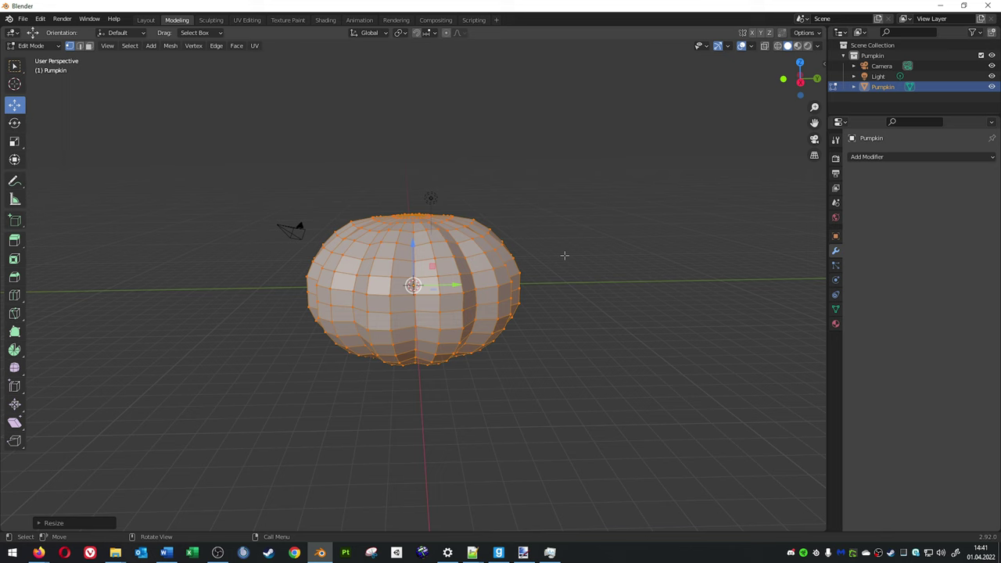
drag(415, 249, 418, 176)
click(418, 176)
click(610, 185)
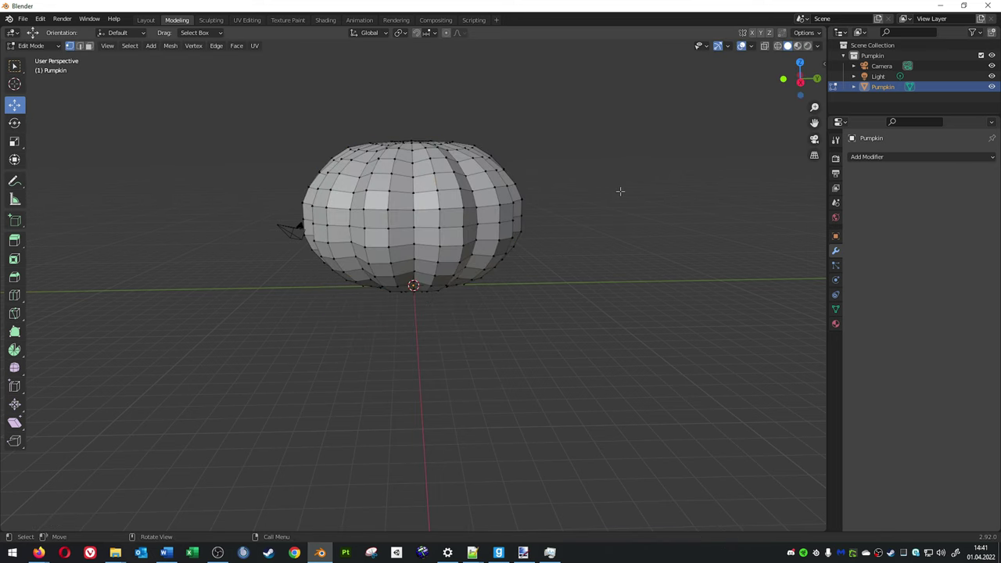
Unwrap the entire pumpkin mesh with Smart UV Project at a 66° angle limit and 0.000 island margin in the UV editing workspace.
middle_drag(621, 190, 579, 221)
key(a)
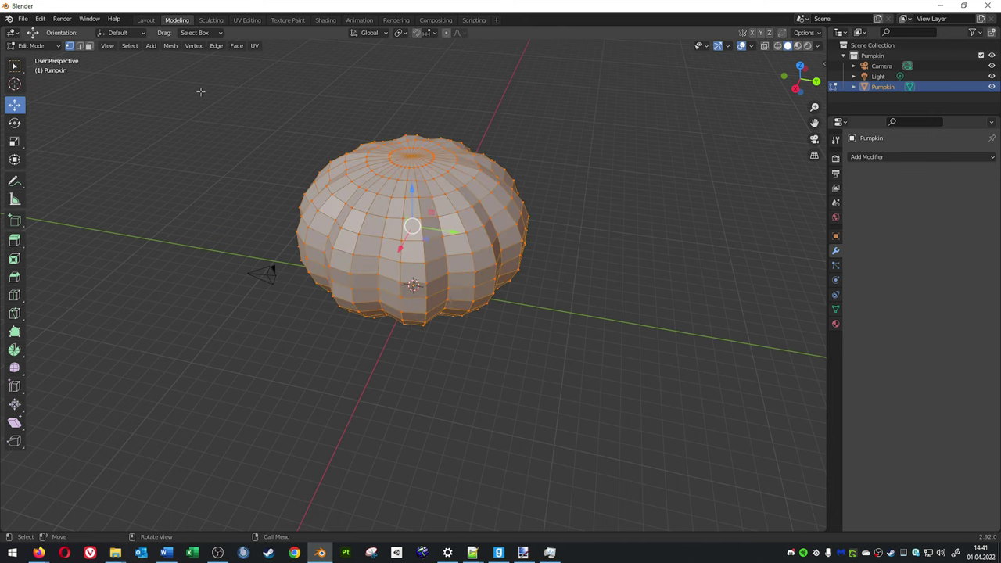
click(246, 20)
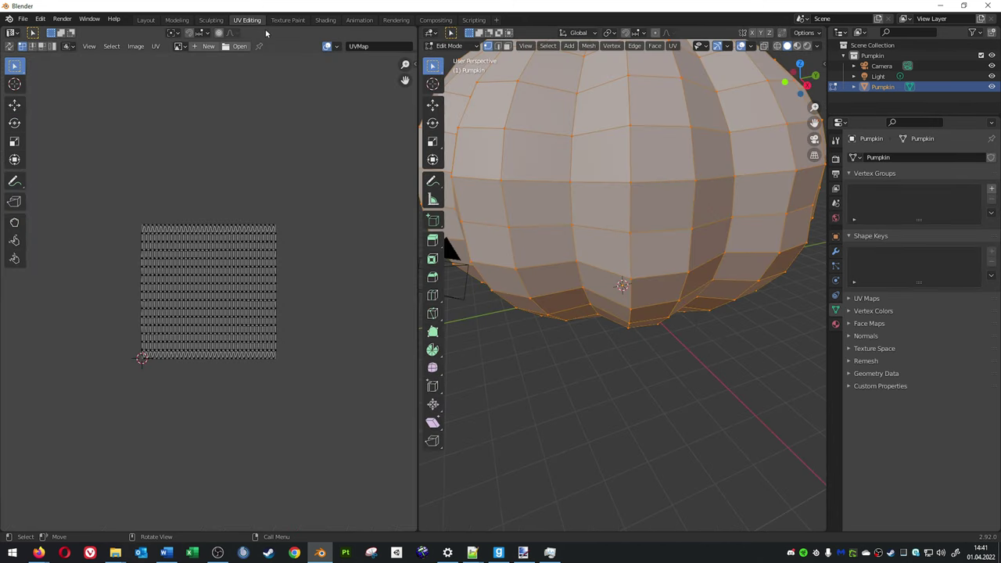
scroll(668, 220, down, 5)
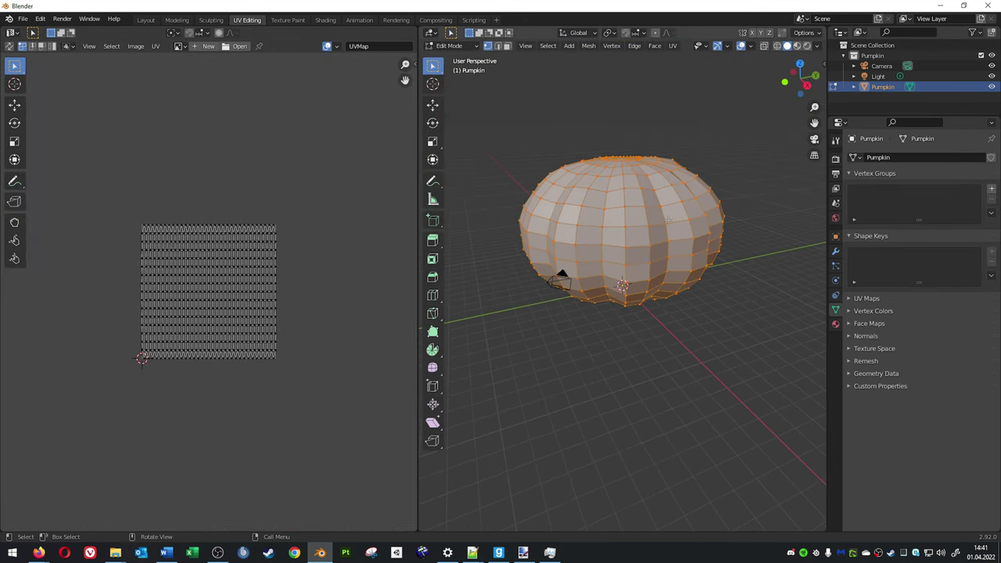
click(673, 45)
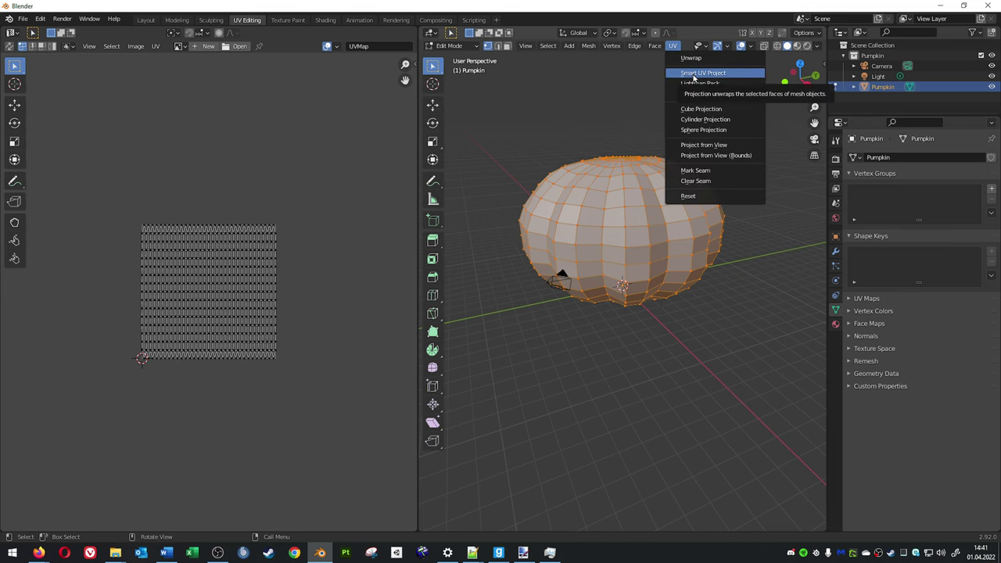
click(693, 72)
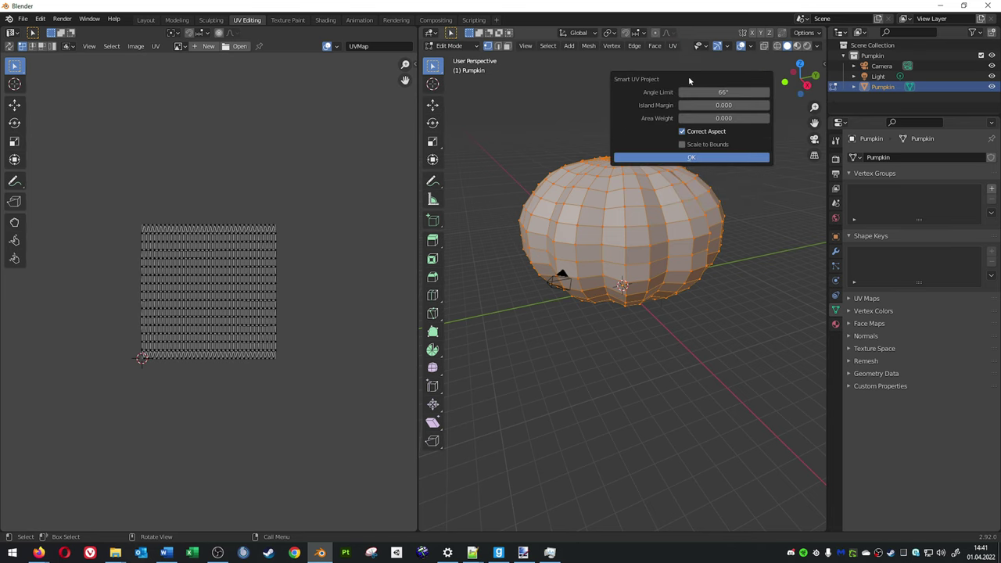
click(707, 159)
middle_drag(707, 175, 662, 175)
scroll(201, 289, up, 4)
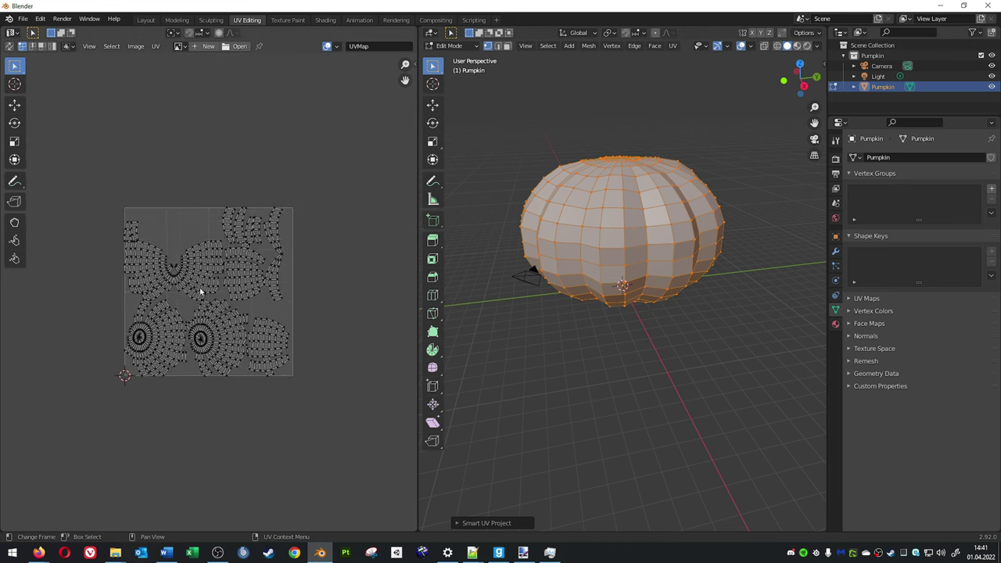
scroll(200, 281, down, 1)
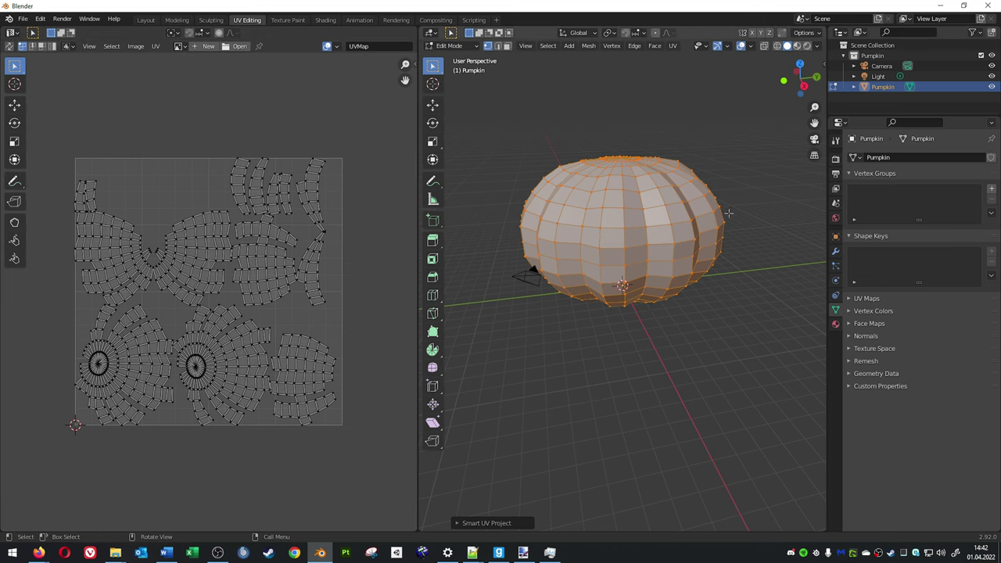
middle_drag(747, 208, 726, 194)
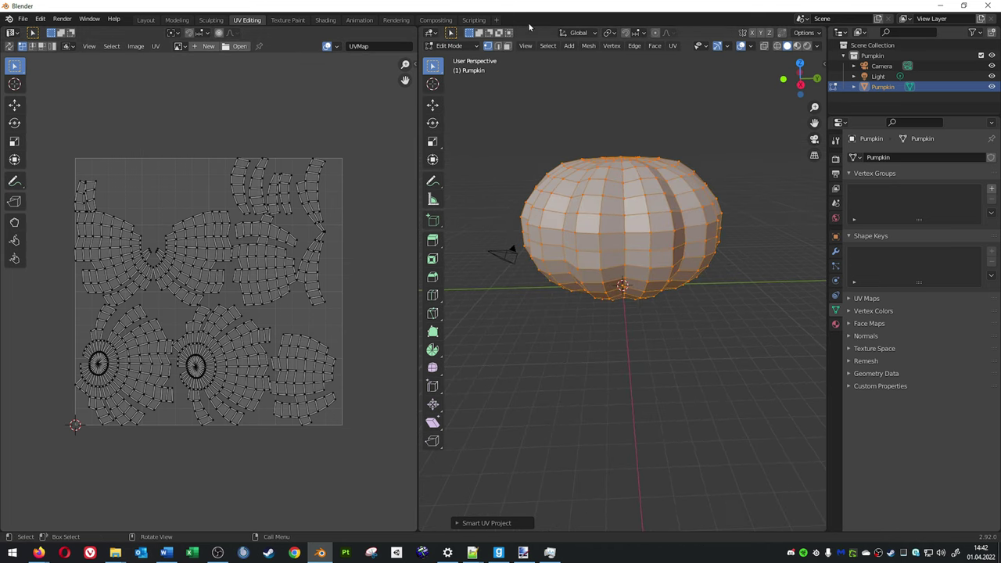
Switch to the texture painting workspace and give the pumpkin a new material named Pumpkin.
click(288, 19)
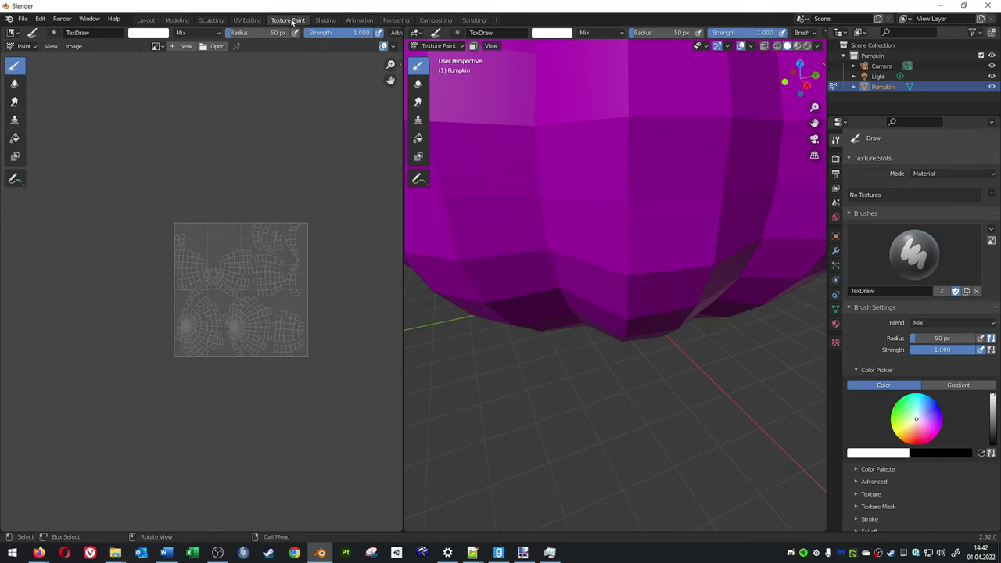
scroll(699, 224, down, 6)
scroll(679, 211, up, 2)
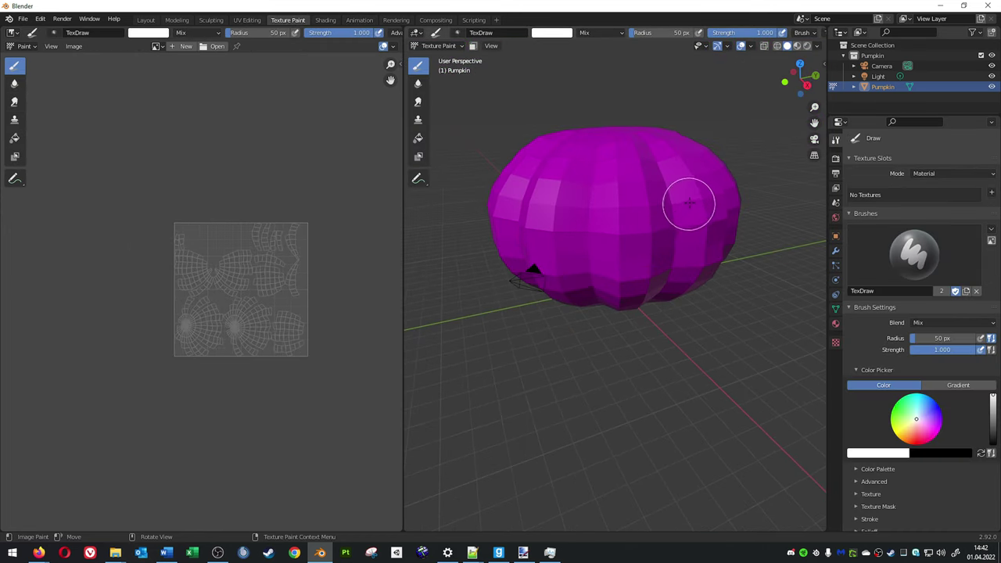
scroll(702, 183, up, 1)
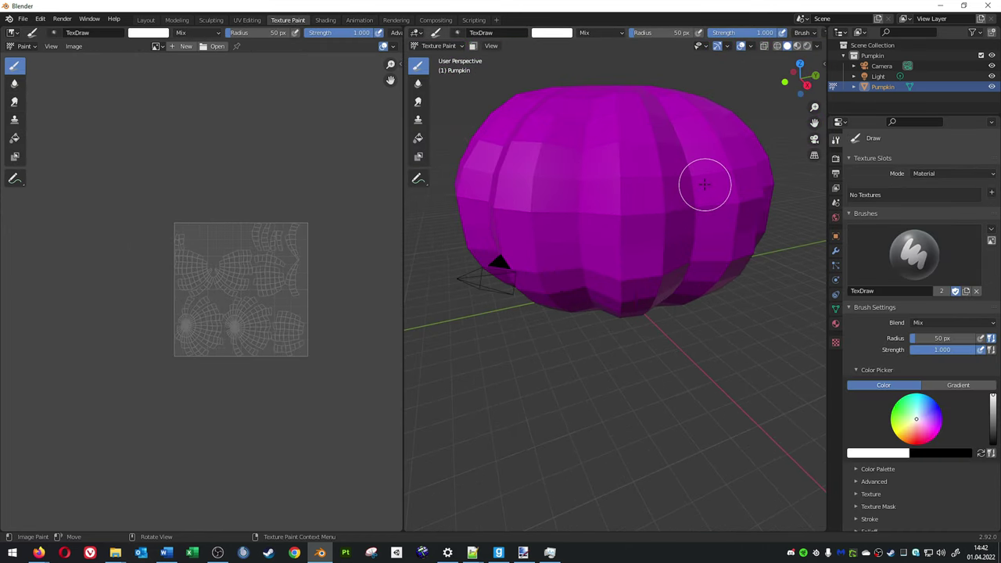
click(835, 324)
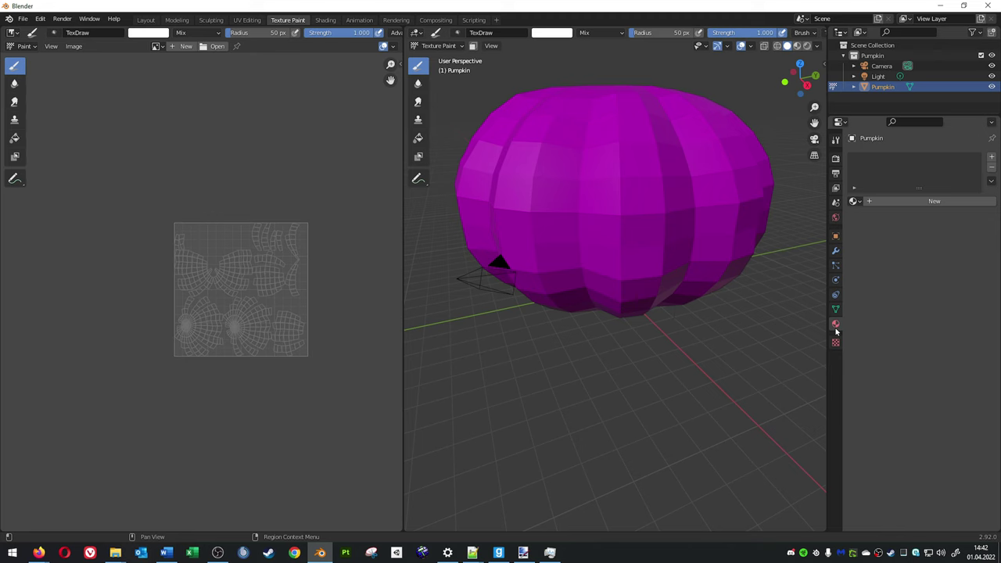
click(927, 201)
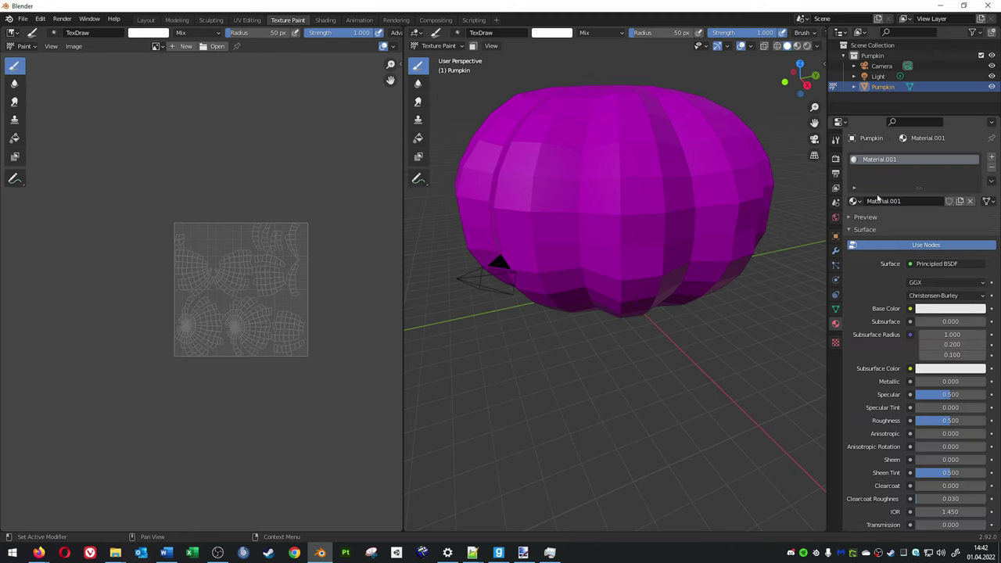
click(910, 201)
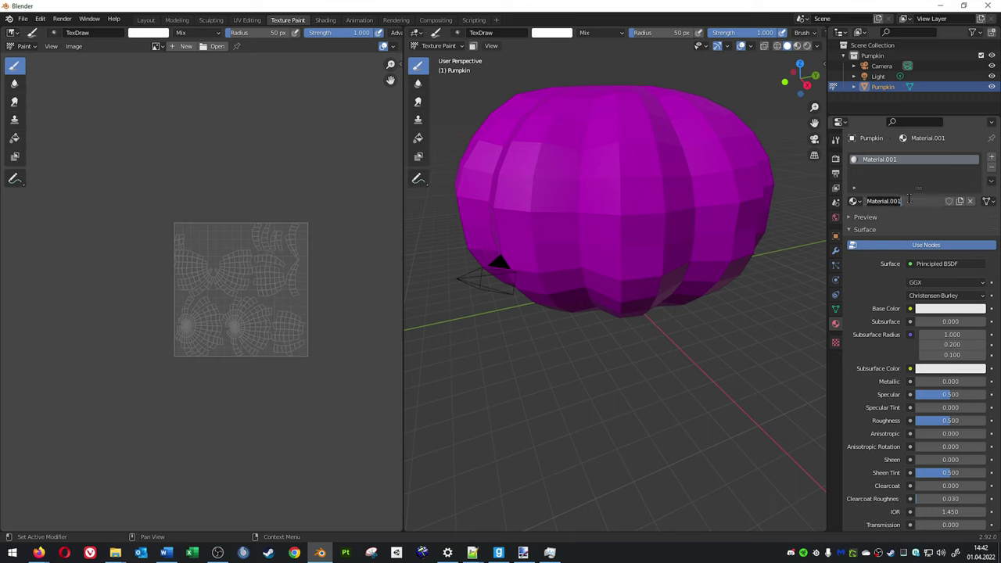
text(Pumpkin)
key(Return)
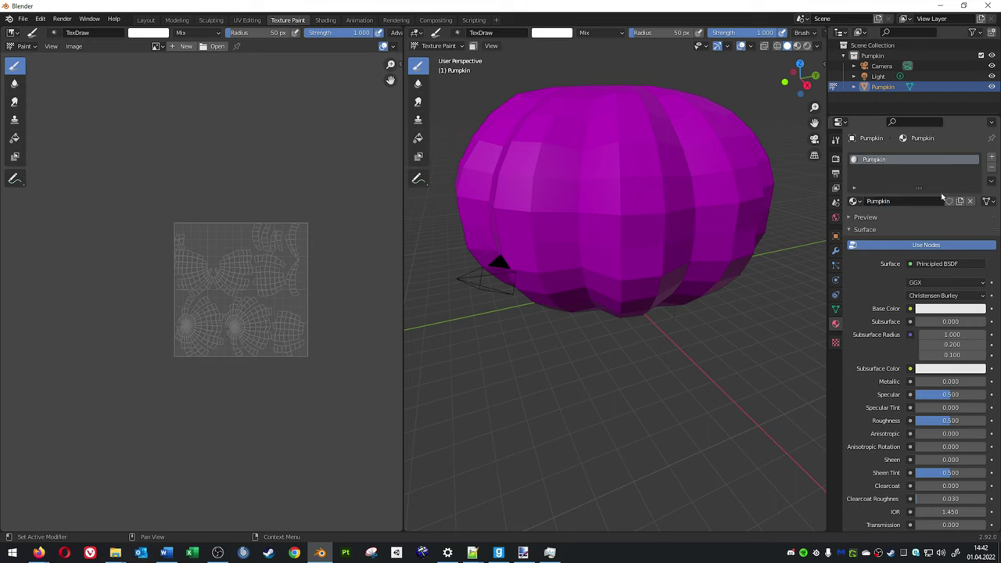
Set the texture slot mode to Single Image and create a blank black 1024 × 1024 px image with alpha for painting.
click(836, 140)
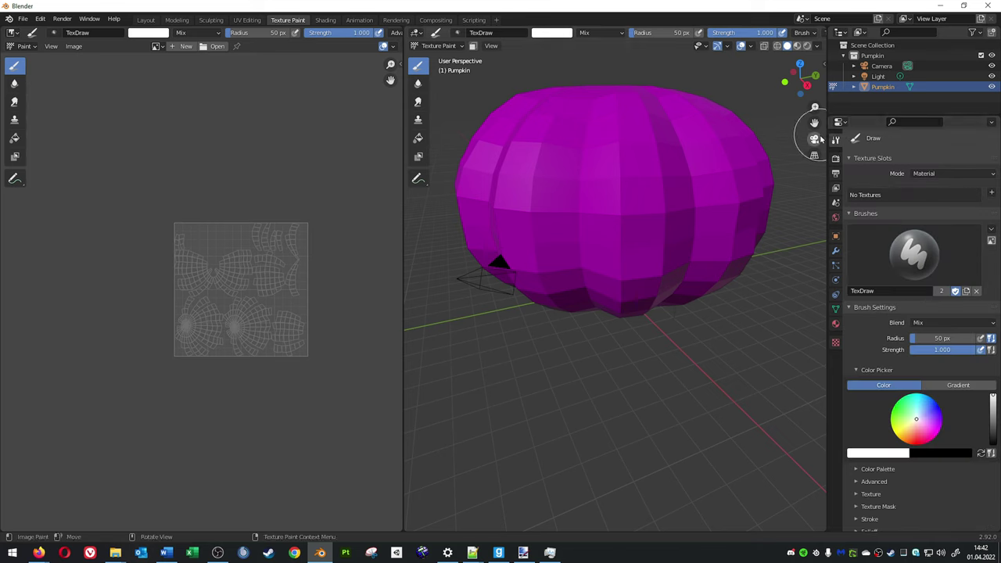
click(944, 175)
click(937, 197)
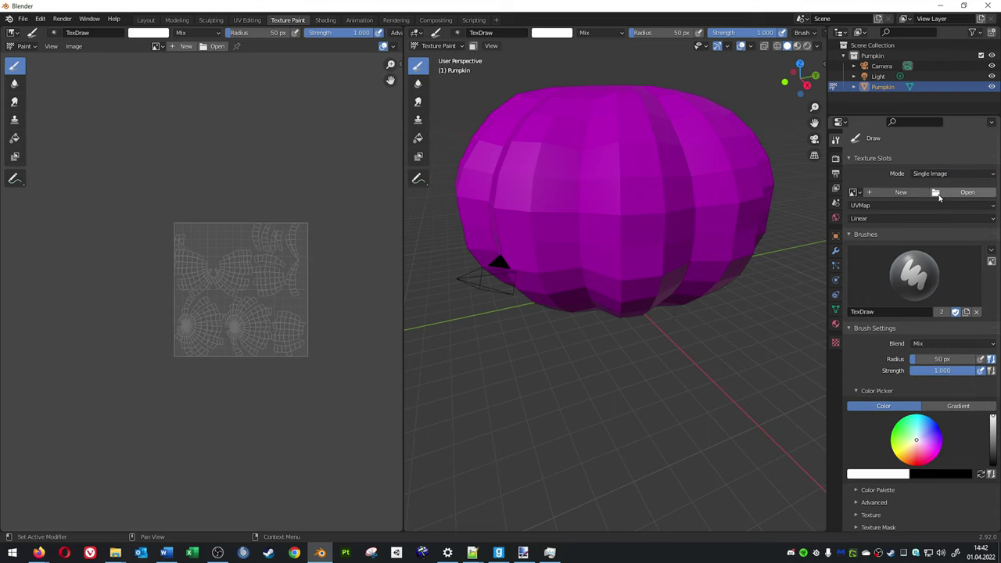
click(915, 194)
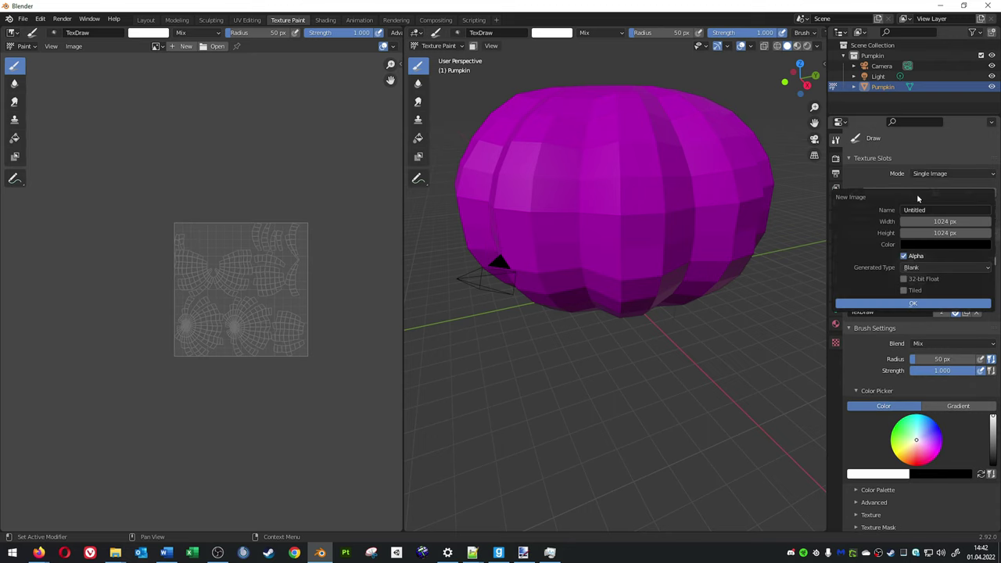
click(901, 305)
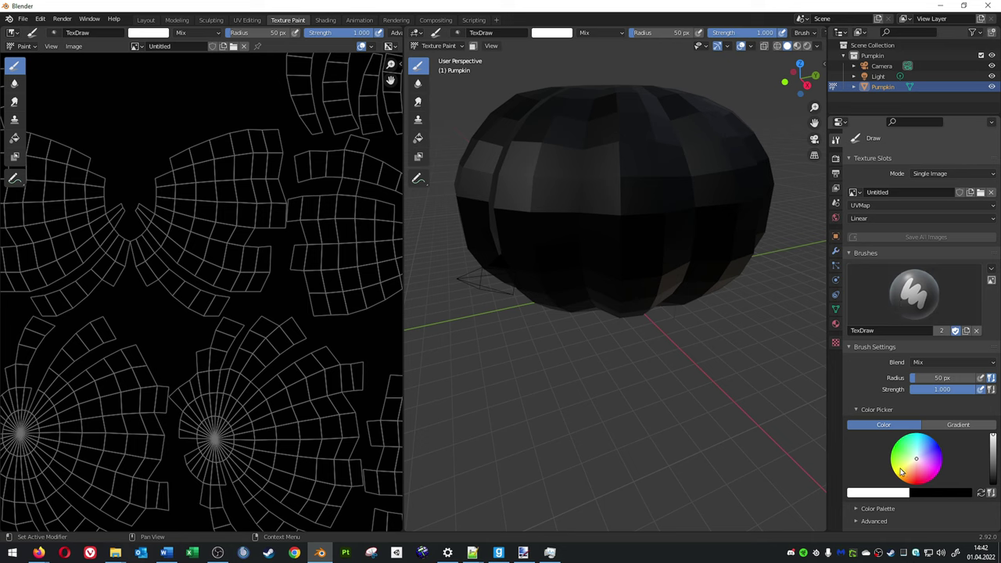
Fill the whole pumpkin texture with a saturated orange using the Fill tool.
click(419, 138)
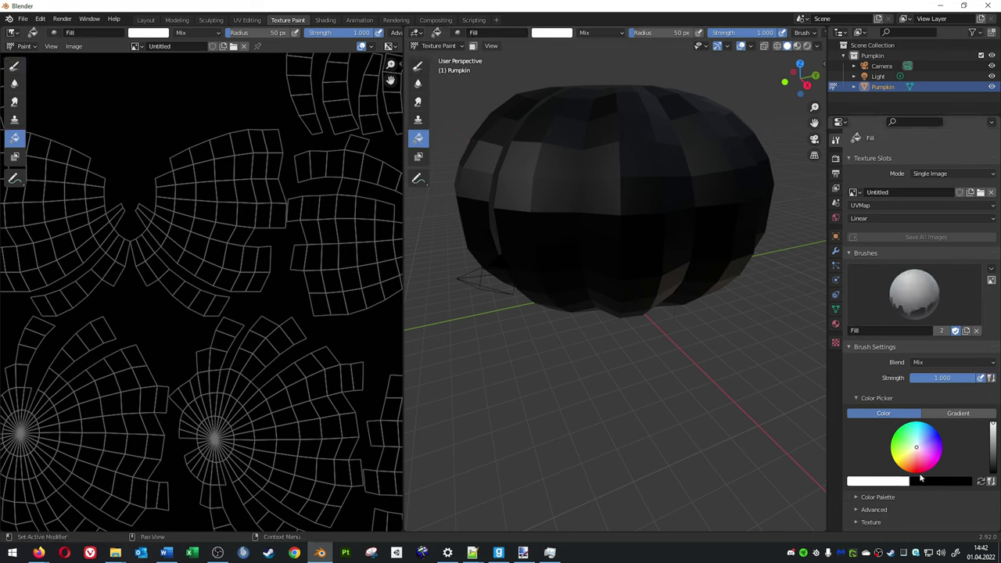
drag(908, 469, 905, 471)
click(597, 183)
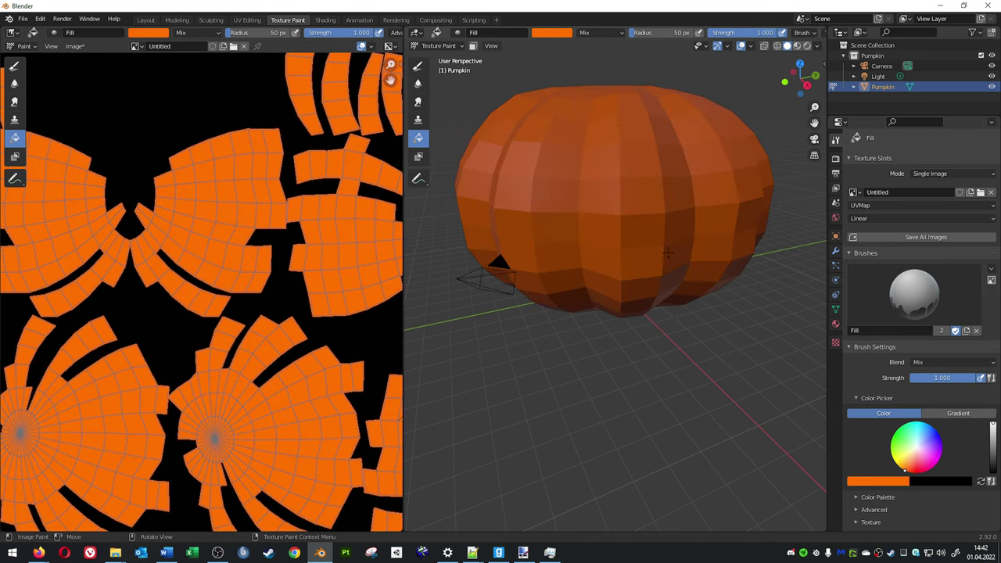
middle_drag(597, 183, 643, 287)
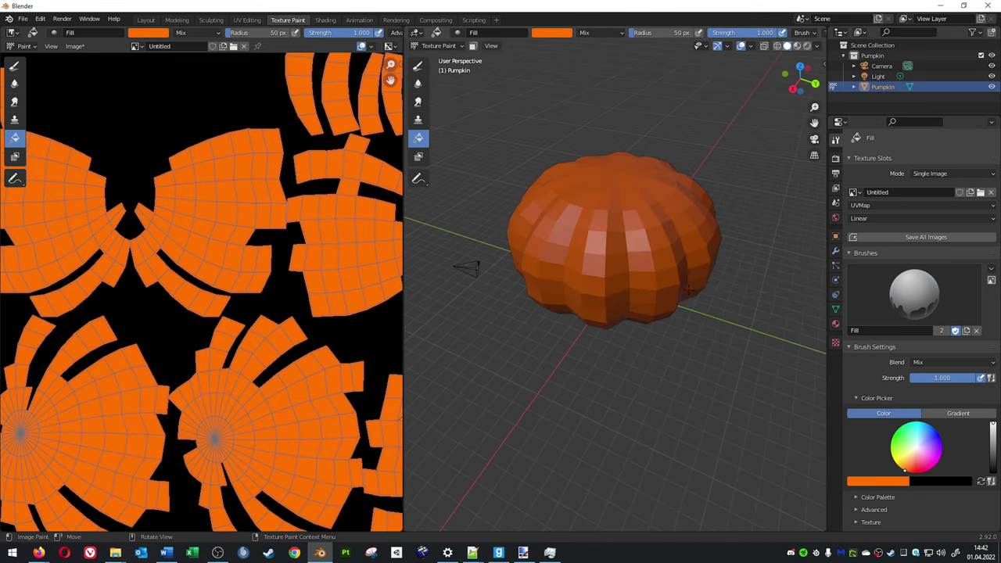
Paint lighter orange vertical streaks around the pumpkin's sides with the Draw brush at 50 px radius and 1.000 strength.
click(417, 66)
click(909, 475)
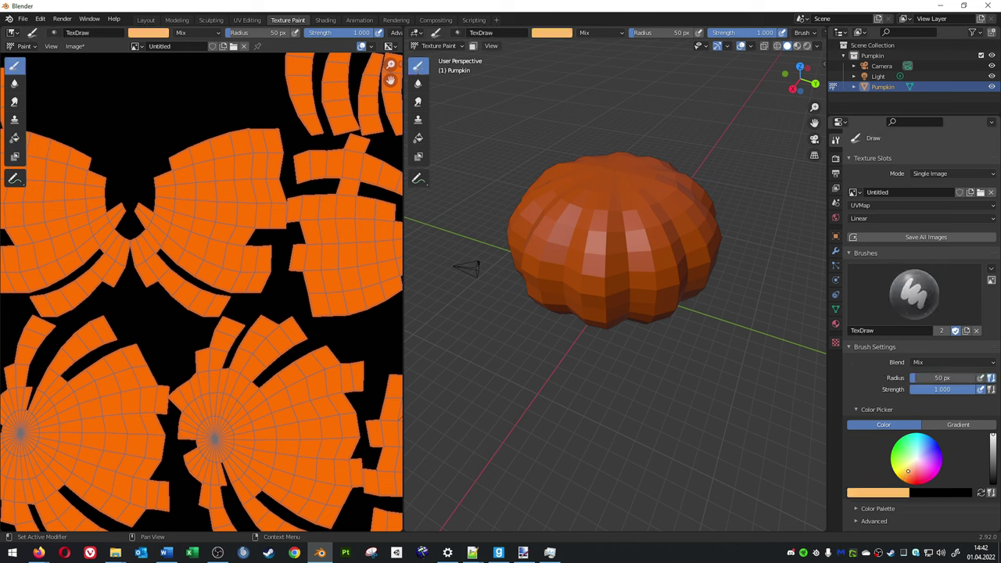
drag(599, 195, 626, 290)
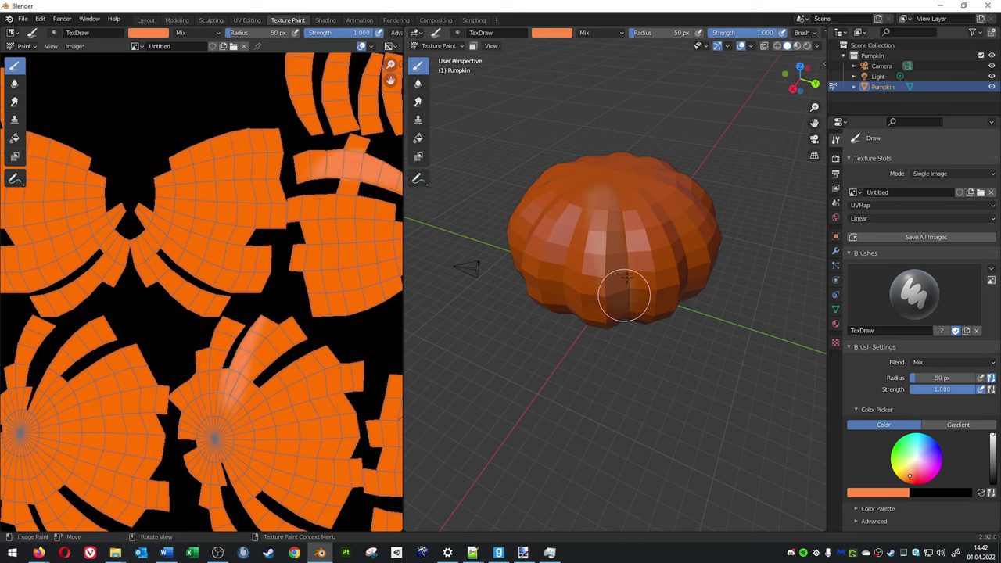
mouse_move(655, 234)
middle_down()
mouse_move(615, 239)
mouse_move(636, 201)
middle_up()
drag(636, 201, 678, 277)
middle_drag(678, 276, 603, 230)
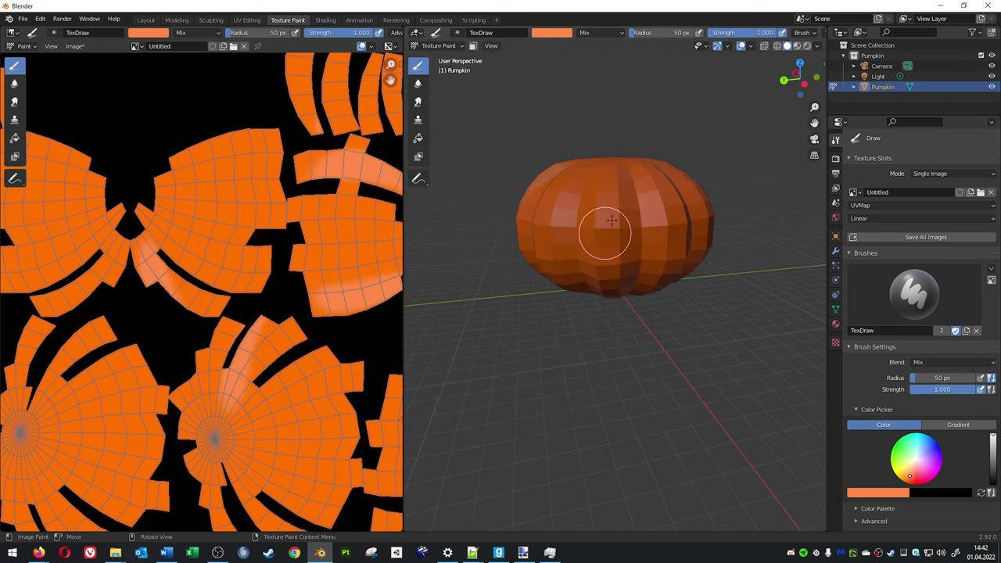
drag(603, 230, 621, 304)
middle_drag(621, 304, 594, 265)
drag(605, 177, 625, 278)
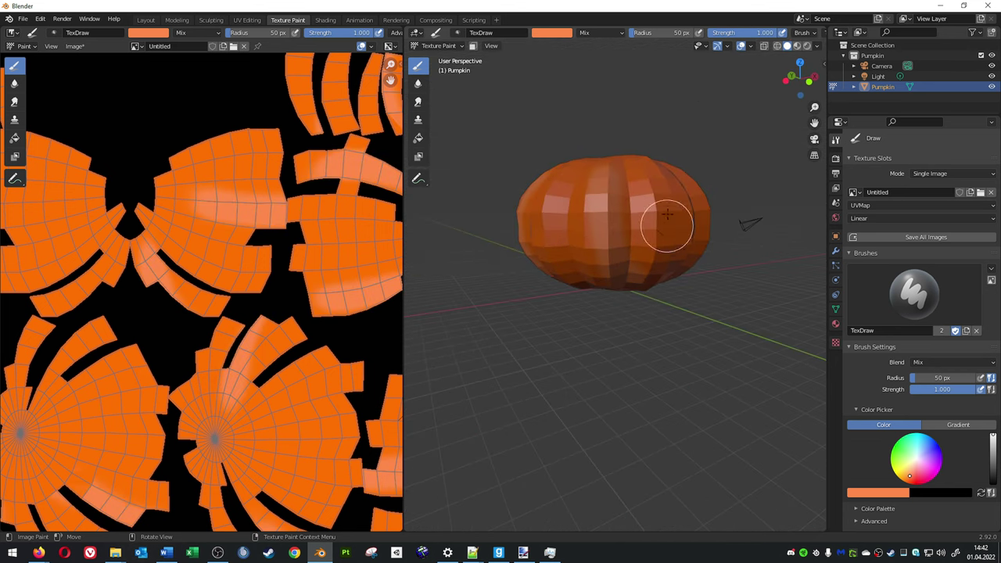
drag(655, 175, 662, 278)
mouse_move(661, 278)
middle_down()
mouse_move(619, 233)
mouse_move(591, 235)
middle_up()
drag(596, 179, 596, 258)
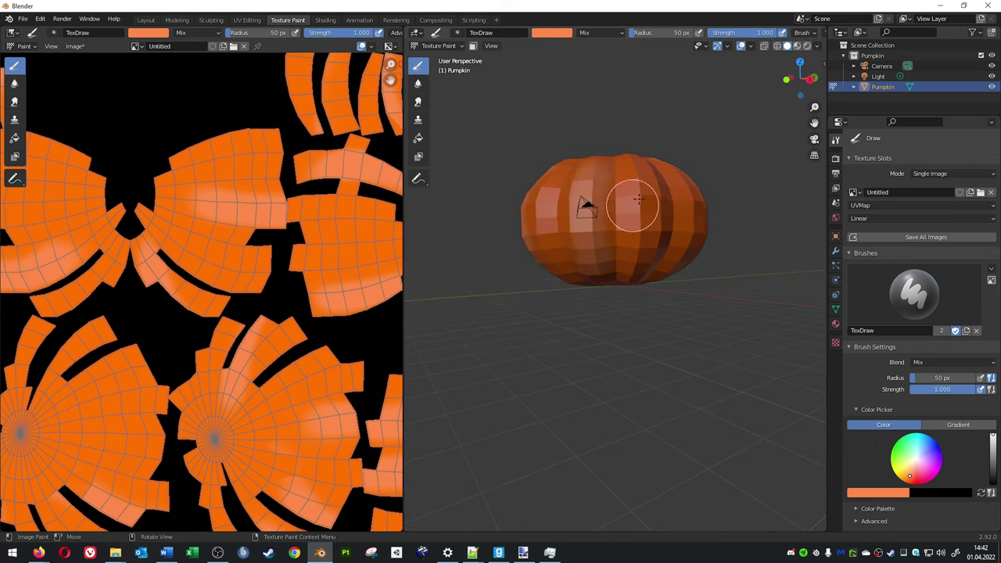
drag(676, 183, 661, 273)
middle_drag(661, 273, 579, 256)
drag(636, 175, 641, 254)
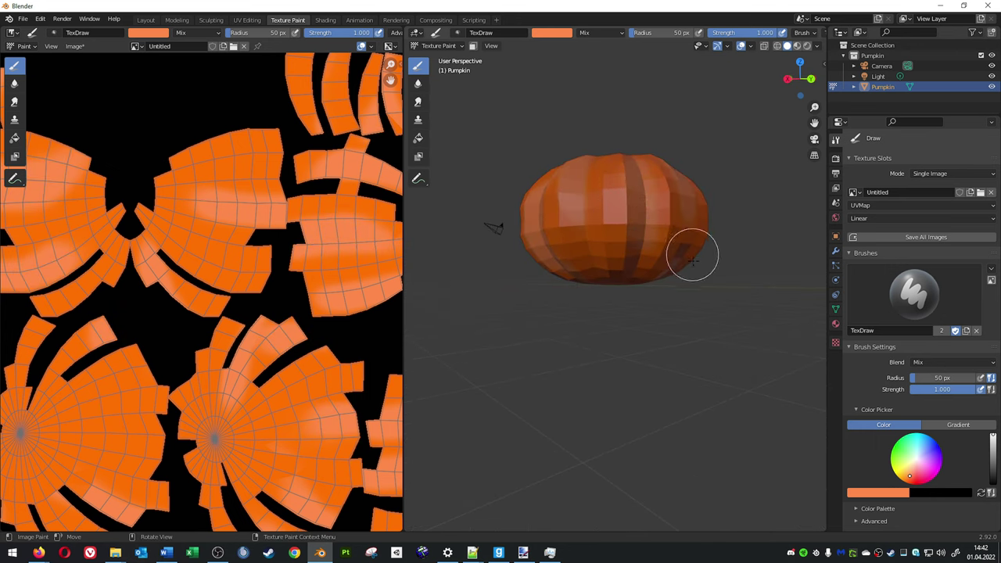
Brush the same lighter orange around the centre of the pumpkin's underside and its top.
mouse_move(694, 255)
middle_down()
mouse_move(626, 202)
mouse_move(623, 210)
middle_up()
mouse_move(624, 211)
mouse_down()
mouse_move(569, 284)
mouse_move(614, 250)
mouse_move(627, 257)
mouse_up()
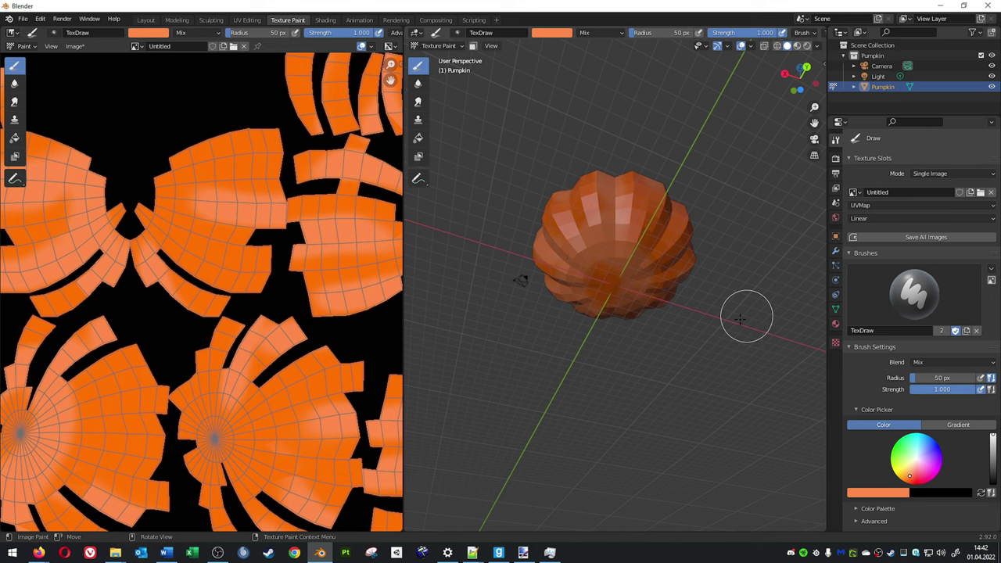
middle_drag(653, 250, 680, 351)
mouse_move(664, 221)
mouse_down()
mouse_move(588, 241)
mouse_move(610, 252)
mouse_up()
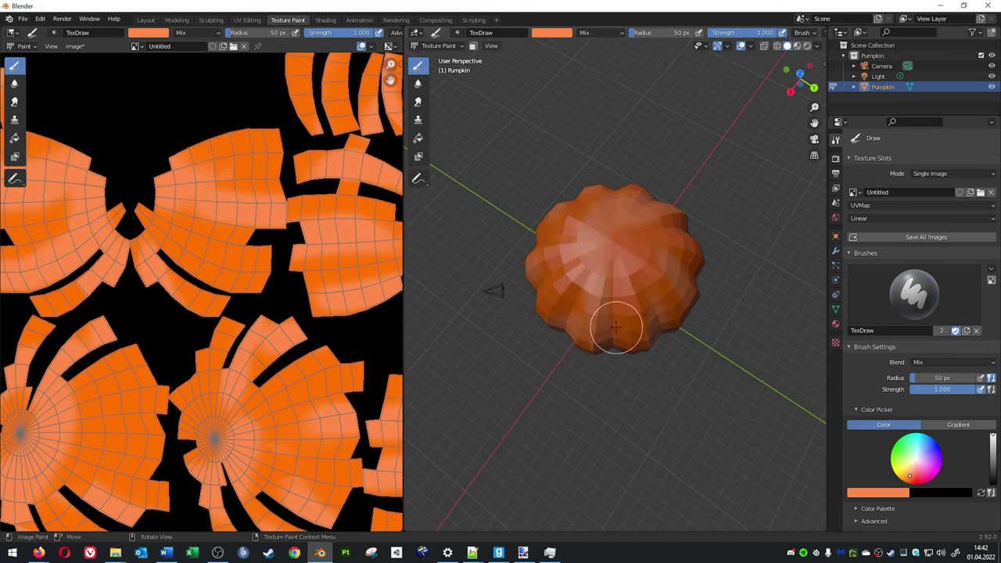
middle_drag(617, 327, 626, 284)
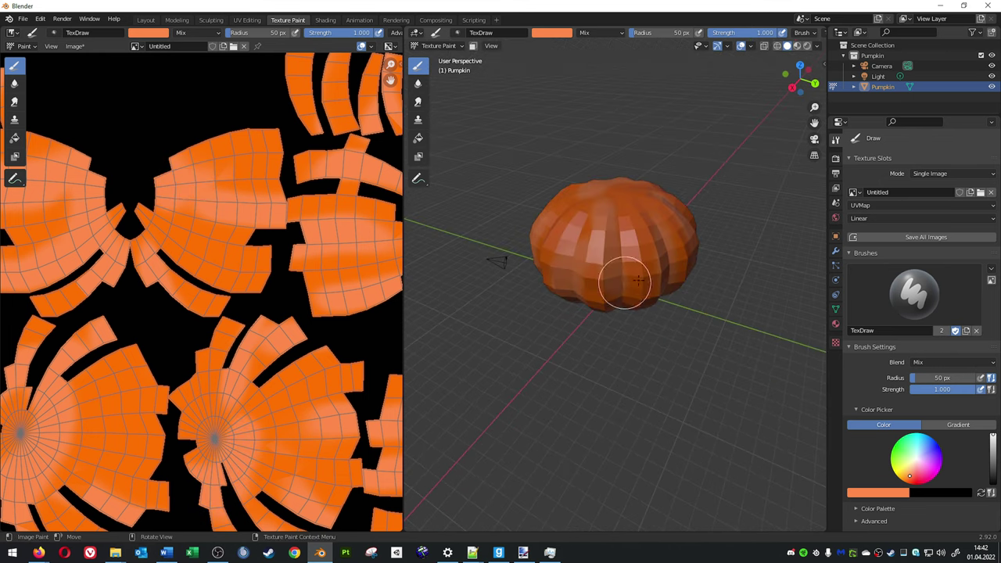
Set the export format to SMD in the scene's Source Engine export settings.
click(835, 202)
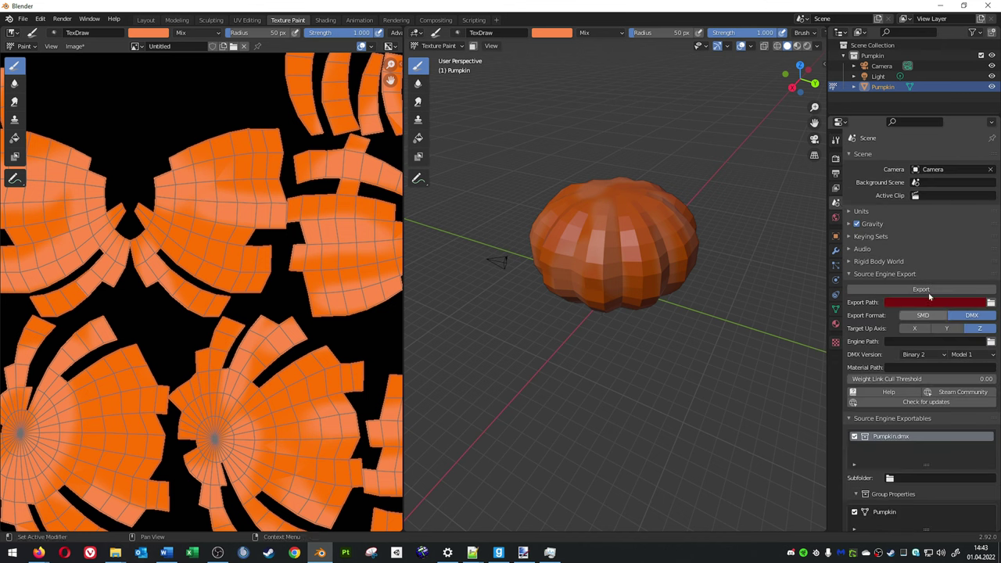
click(851, 275)
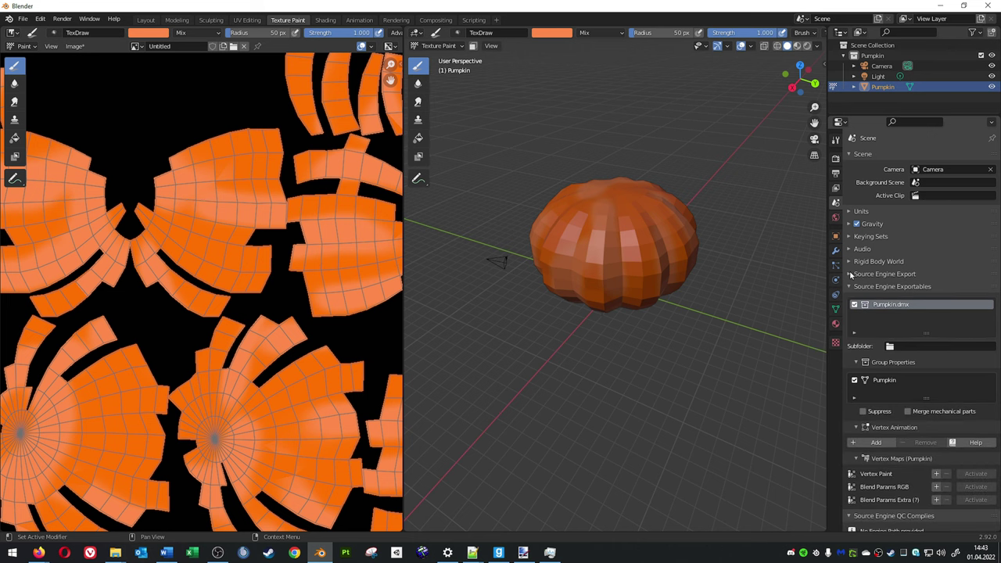
click(851, 274)
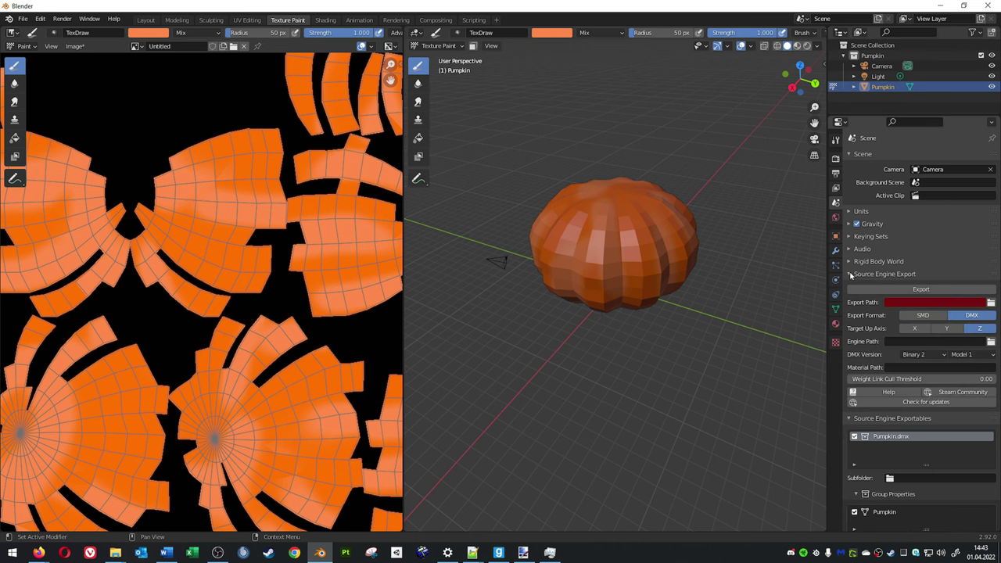
click(936, 320)
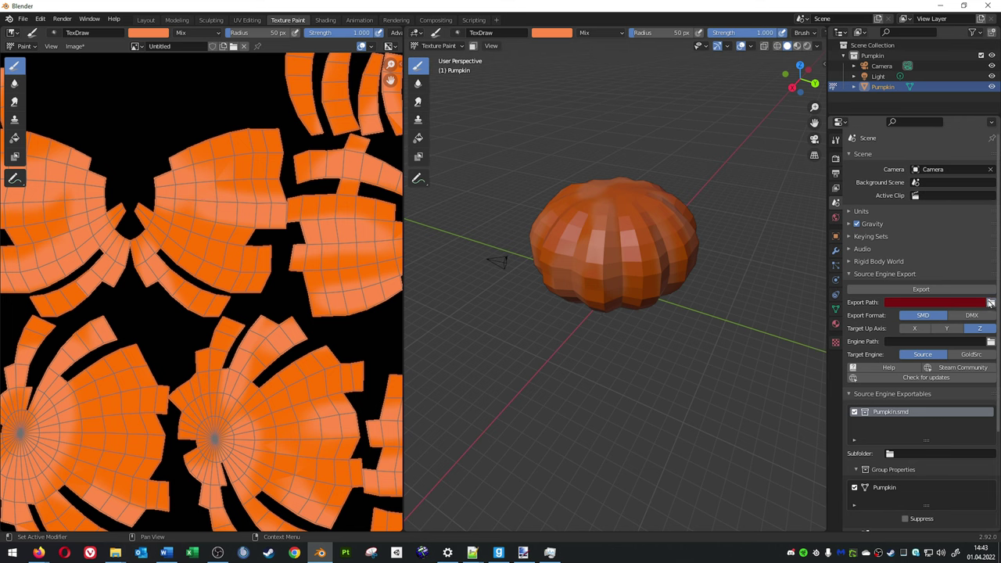
Set the Source Engine export path to C:\temp\GMod Models\ and export Pumpkin.smd.
click(990, 302)
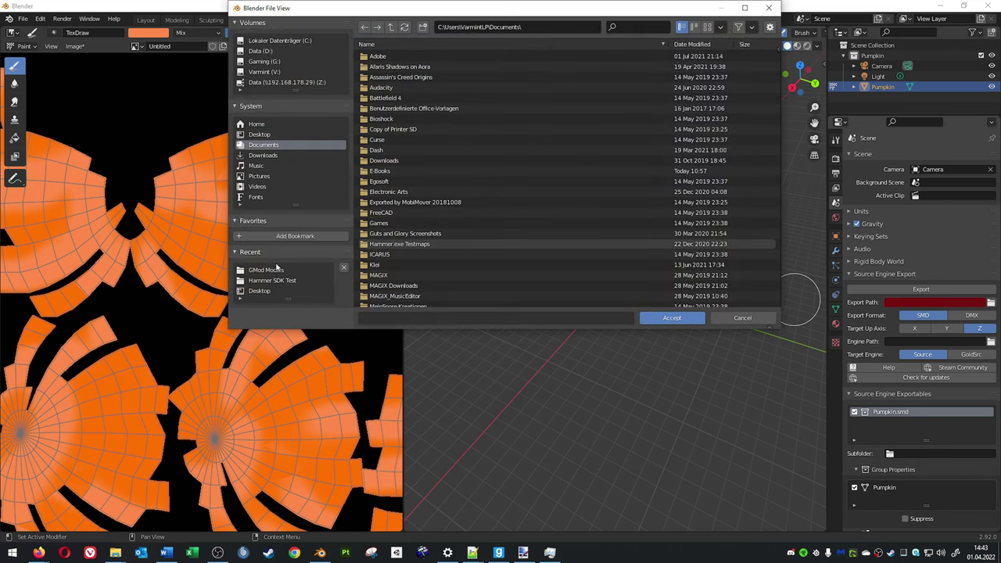
click(277, 270)
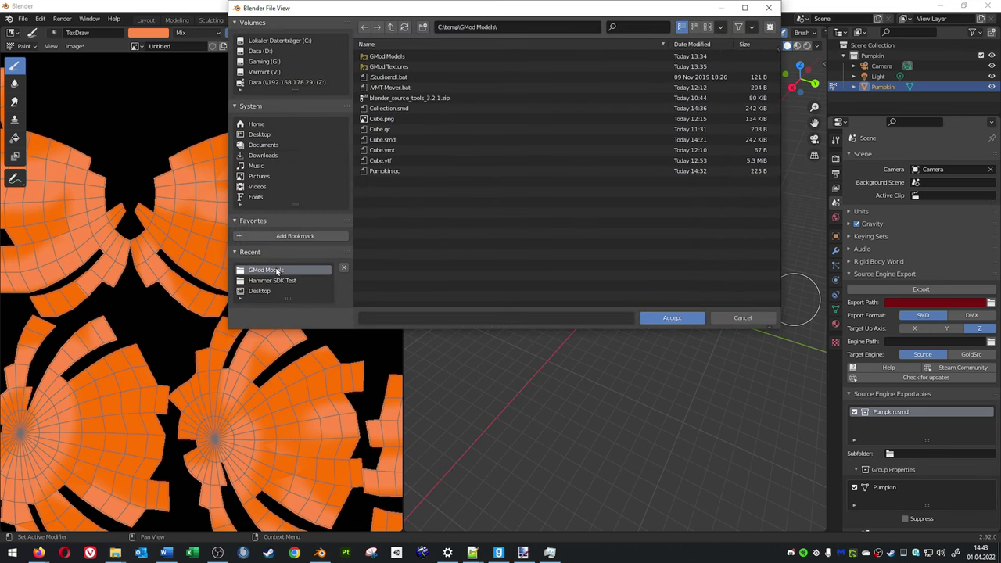
click(659, 322)
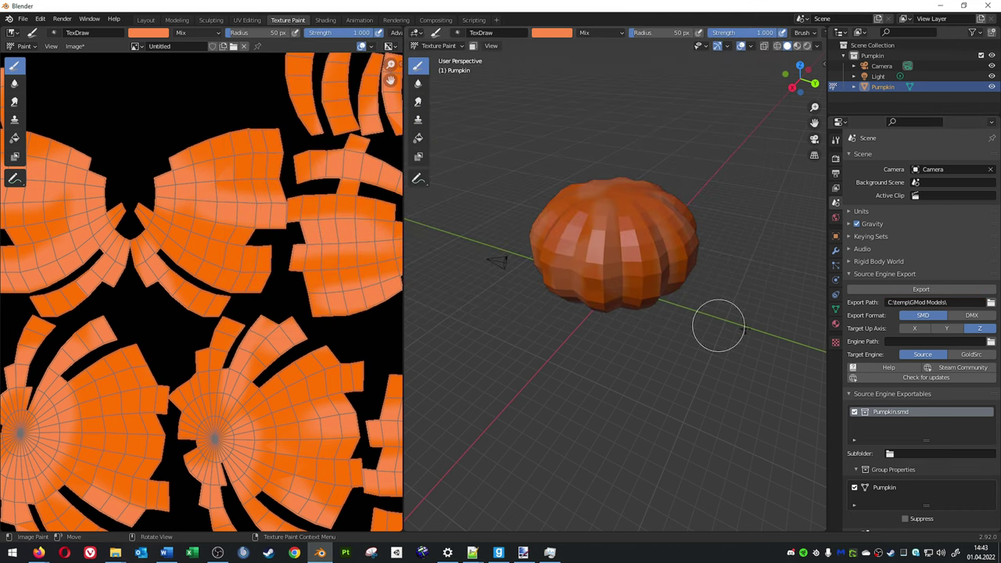
click(924, 290)
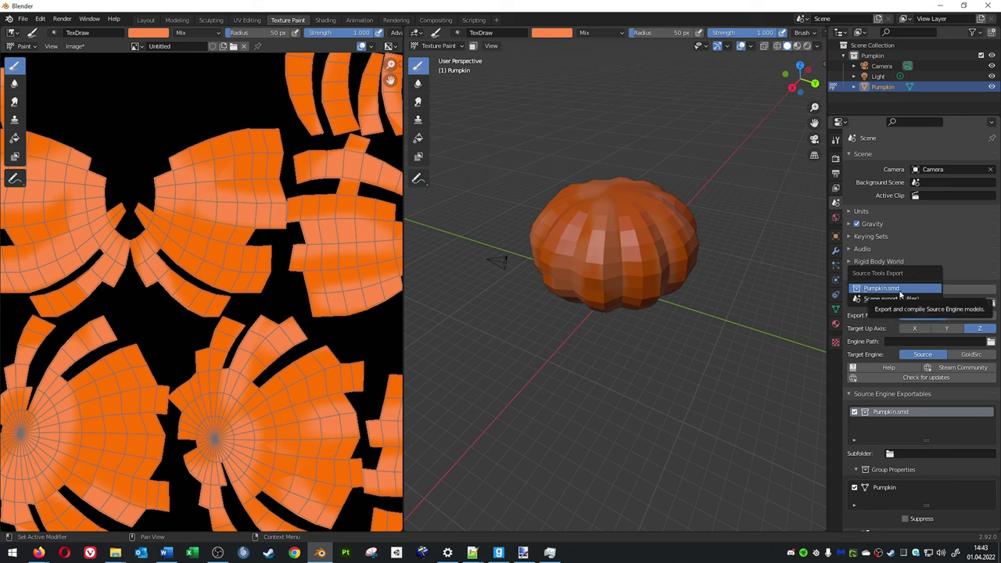
click(906, 290)
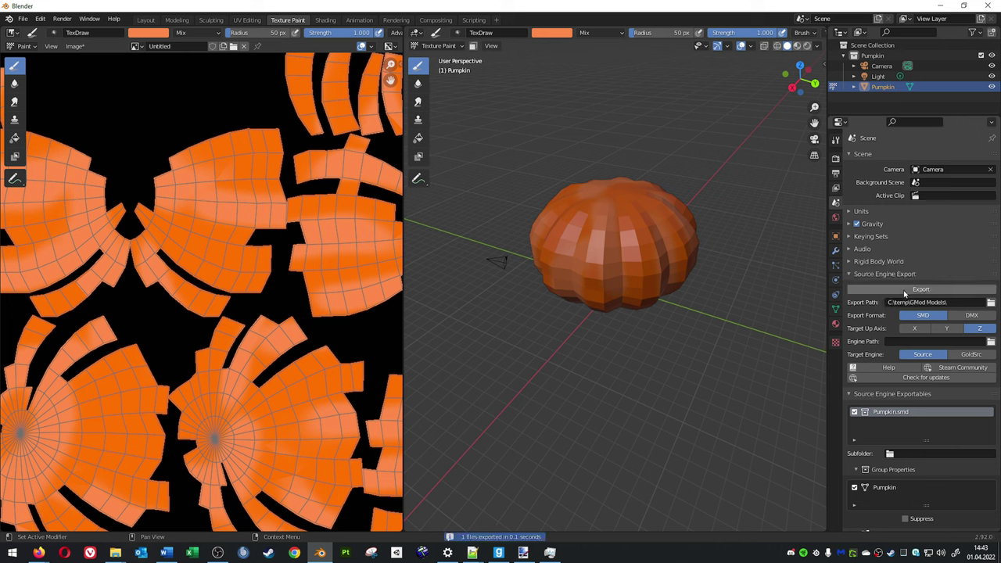
Switch to the GMod Models folder in File Explorer and open Pumpkin.qc in Notepad++ beside the file list.
key(alt+Tab)
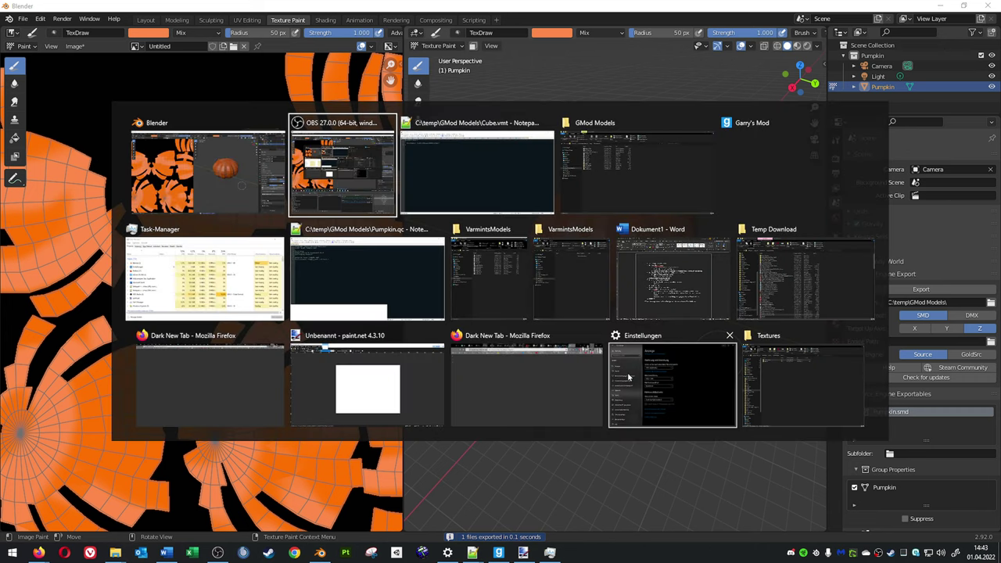
click(660, 184)
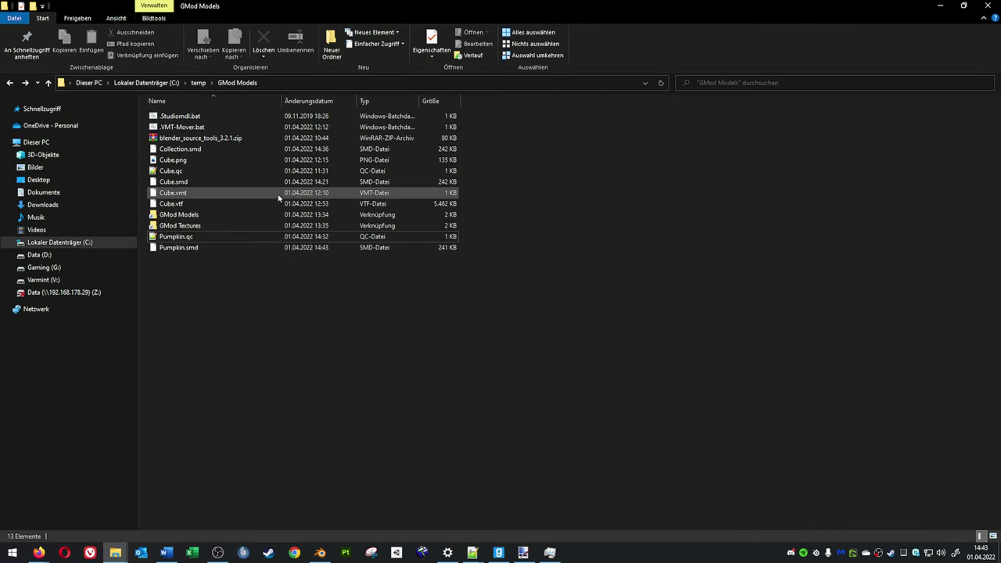
click(184, 248)
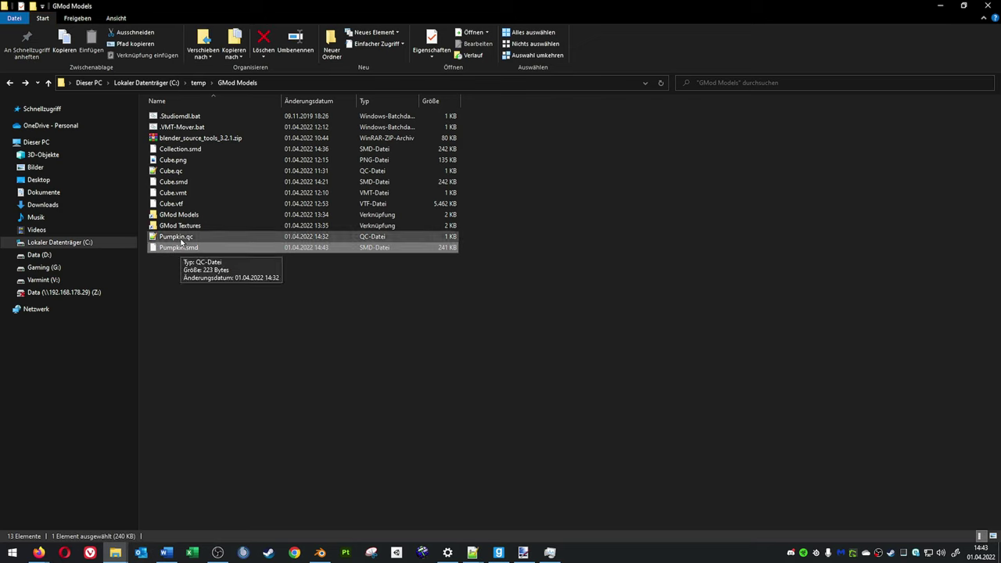
click(183, 239)
double_click(182, 237)
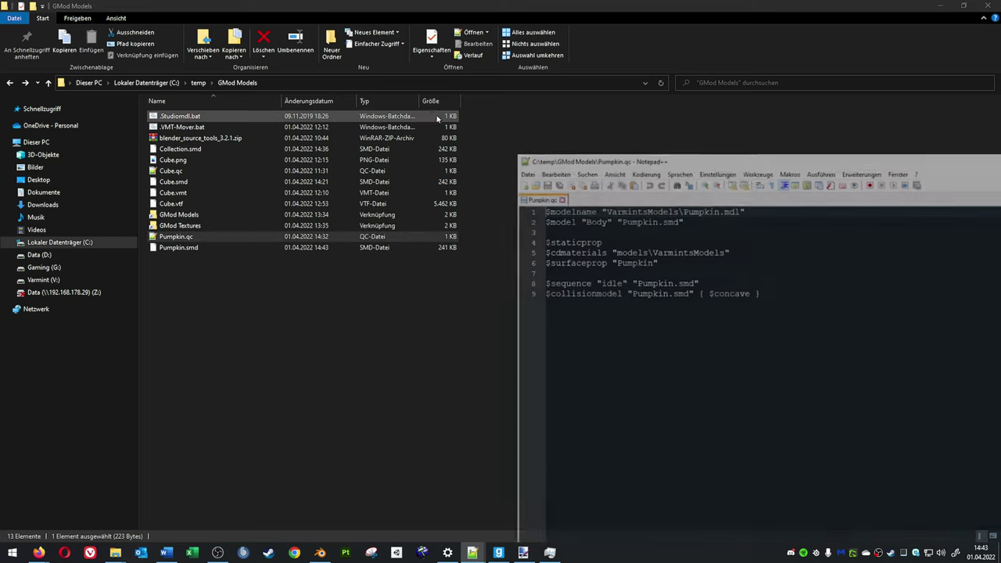
drag(701, 158, 669, 120)
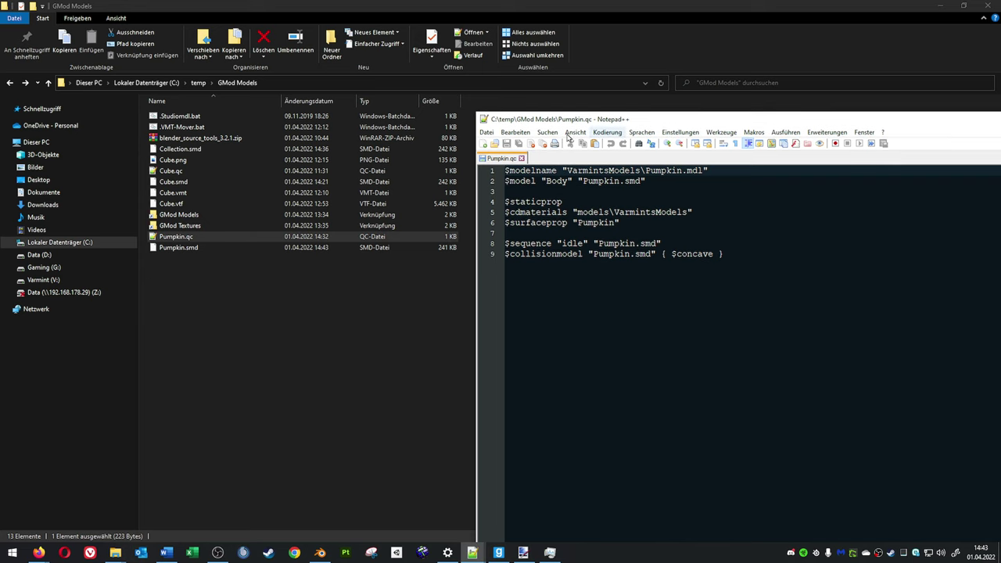
Open Cube.qc and compare it with Pumpkin.qc, examining the model name, SMD references and the VarmintsModels path.
double_click(170, 171)
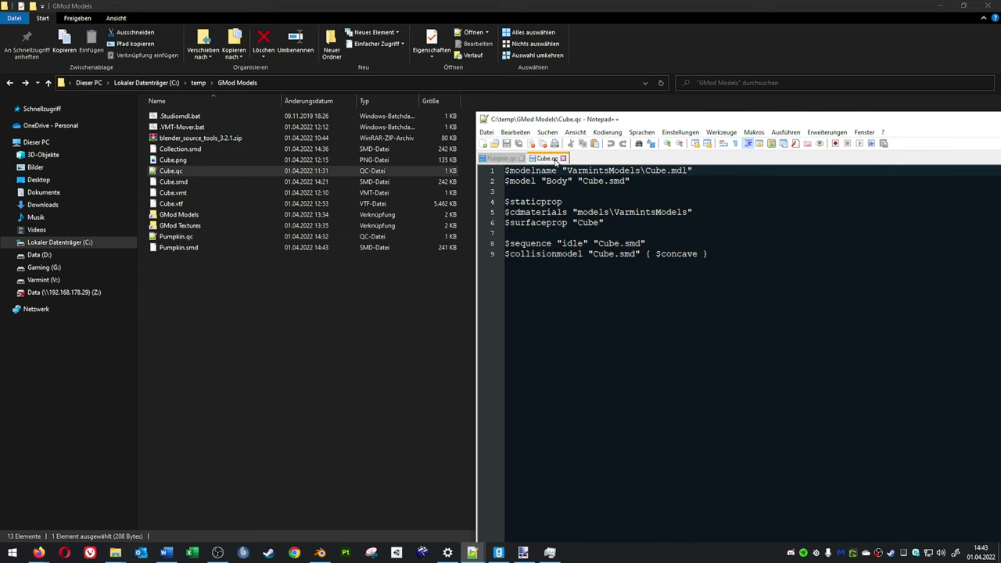
click(499, 159)
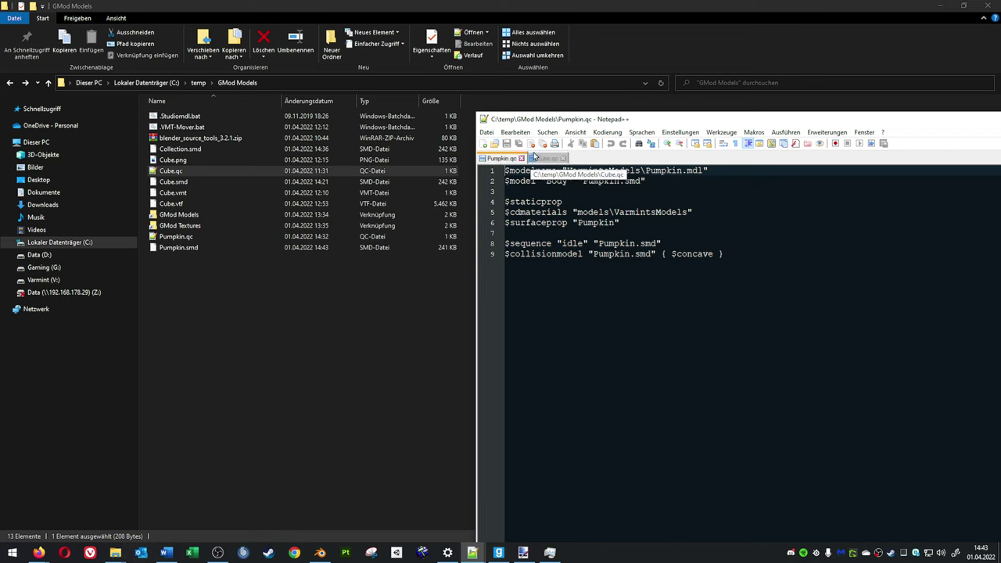
click(546, 159)
key(ctrl+Tab)
key(ctrl+Tab)
key(ctrl+Tab)
key(ctrl+Tab)
key(ctrl+Tab)
key(ctrl+Tab)
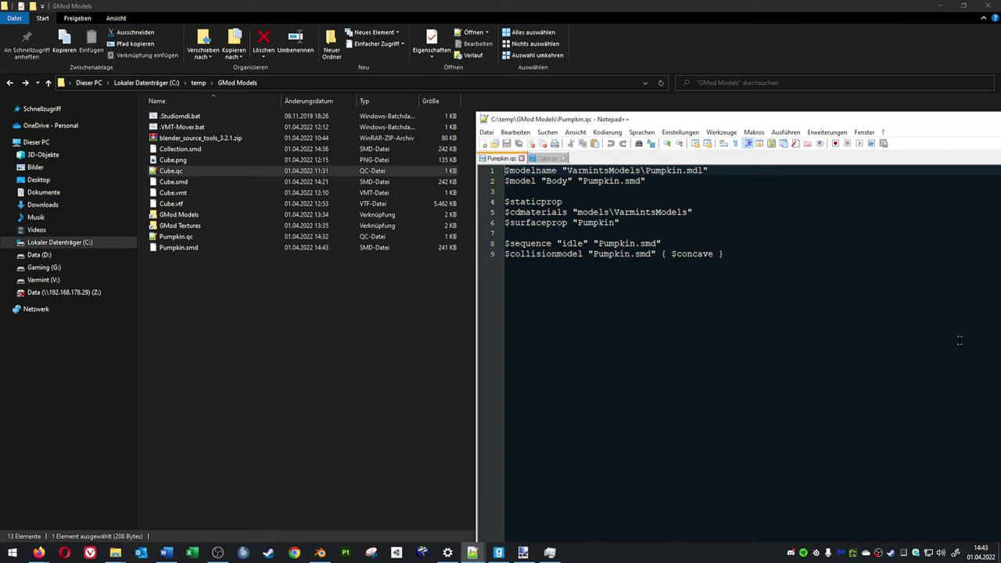
key(ctrl+Tab)
key(ctrl+Tab)
key(ctrl+Tab)
key(ctrl+Tab)
key(ctrl+Tab)
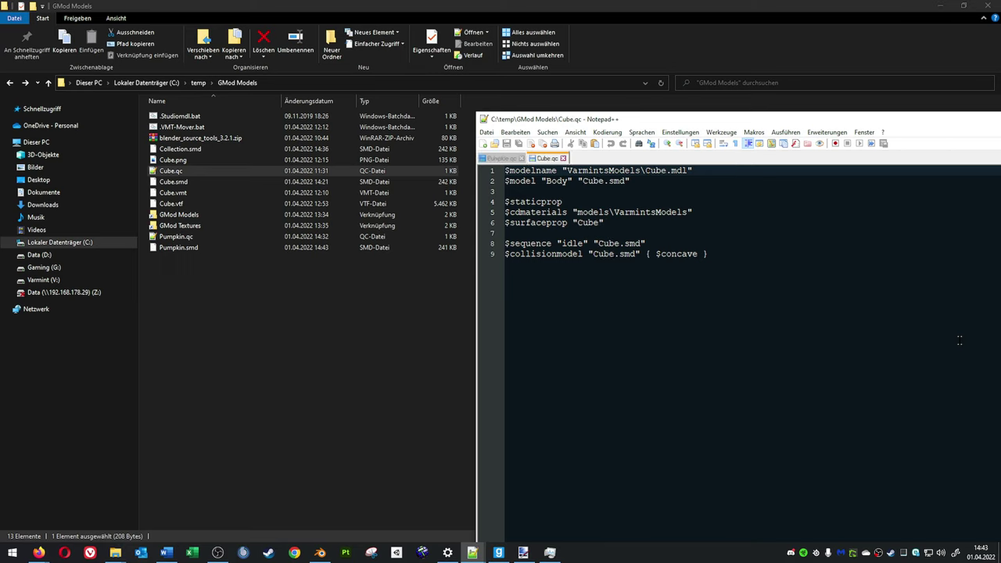
key(ctrl+Tab)
key(ctrl+Tab)
key(ctrl+Tab)
key(ctrl+Tab)
key(ctrl+Tab)
key(ctrl+Tab)
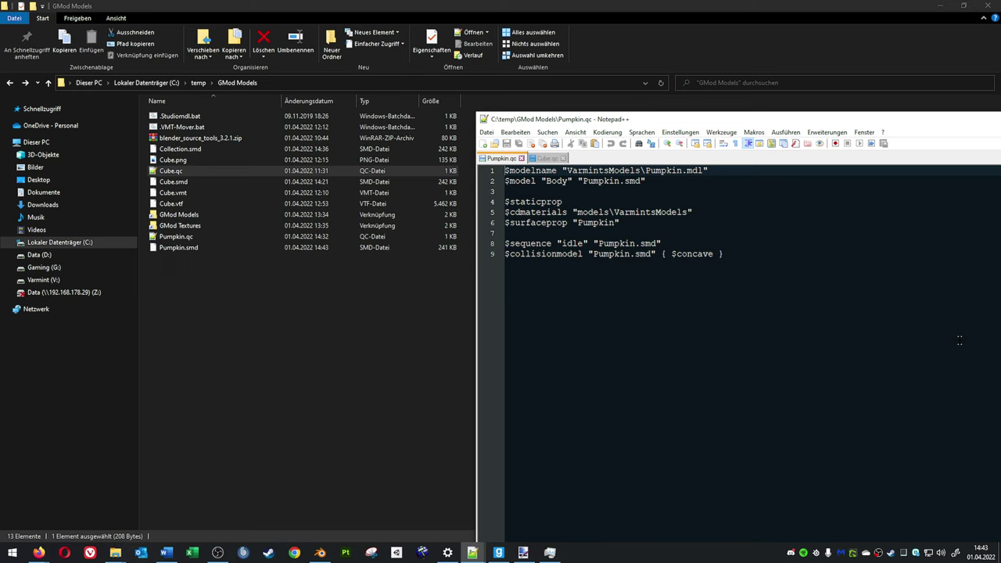
key(ctrl+Tab)
key(ctrl+Tab)
key(ctrl+Tab)
key(ctrl+Tab)
key(ctrl+Tab)
key(ctrl+Tab)
key(ctrl+Tab)
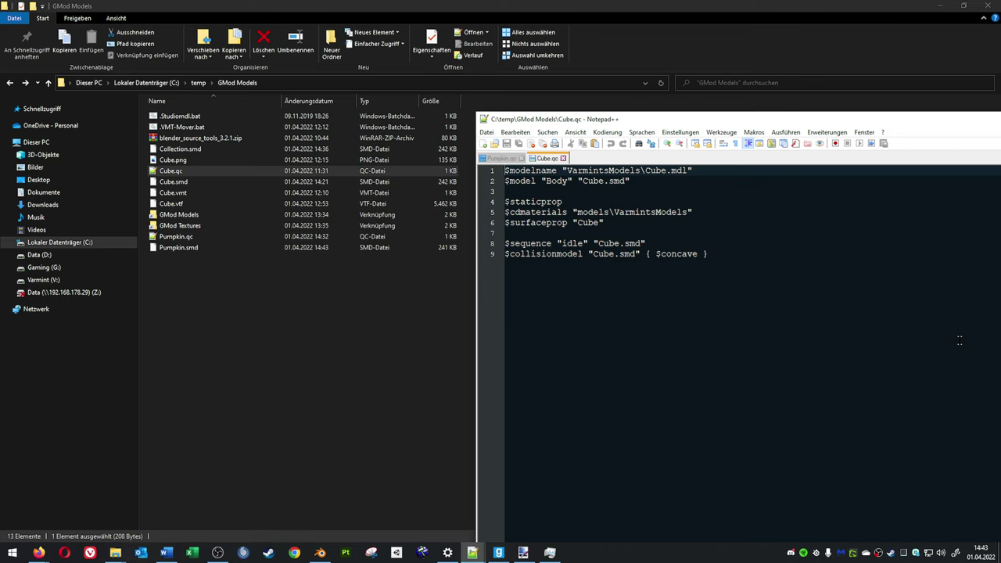
key(ctrl+Tab)
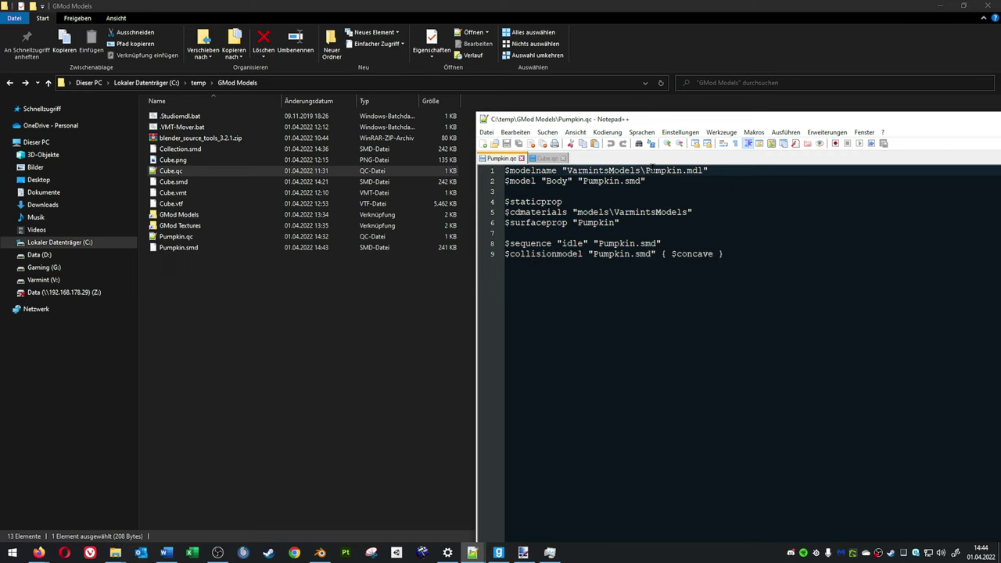
double_click(637, 170)
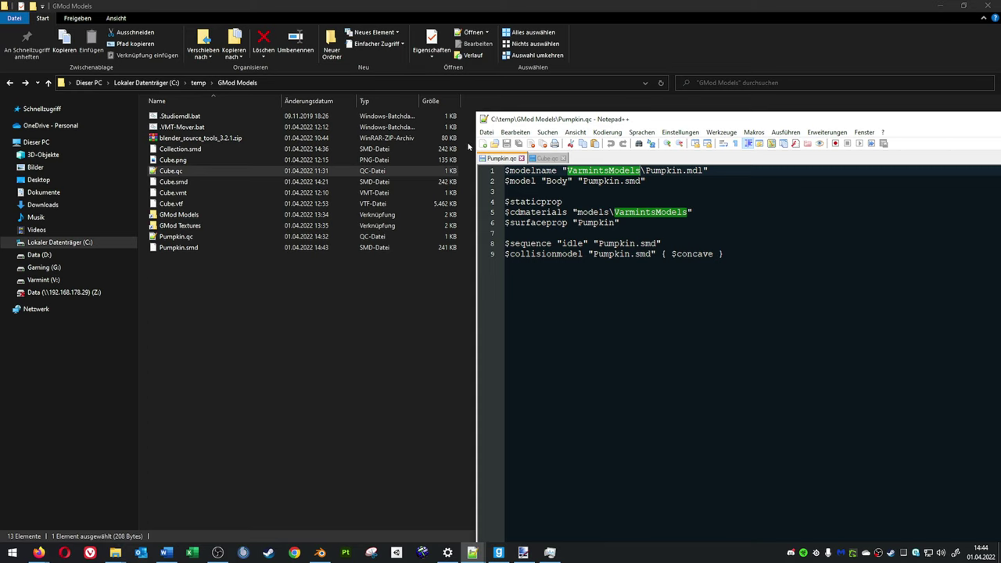
Open .Studiomdl.bat in Notepad++ and examine its full studiomdl command line.
click(179, 118)
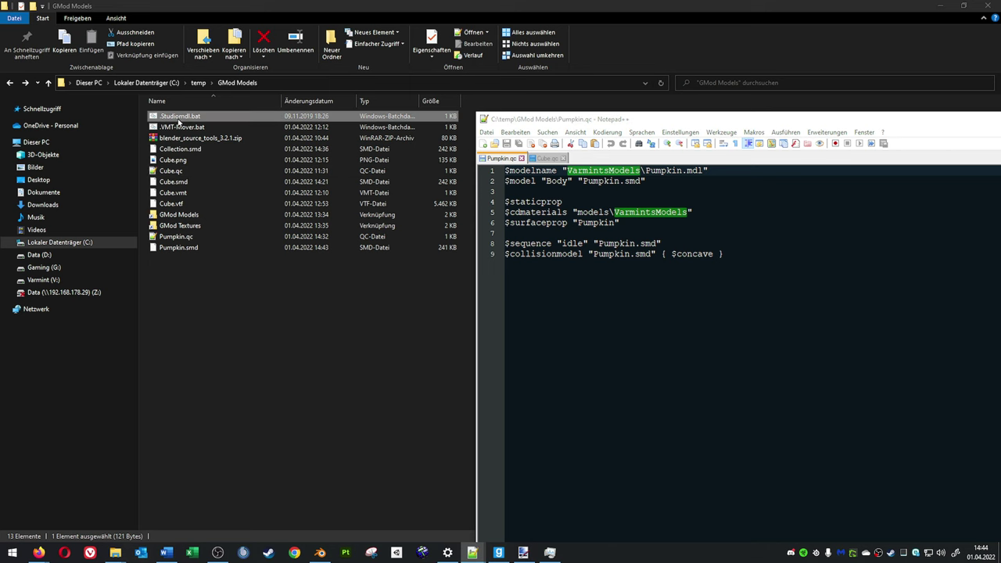
key(alt+Tab)
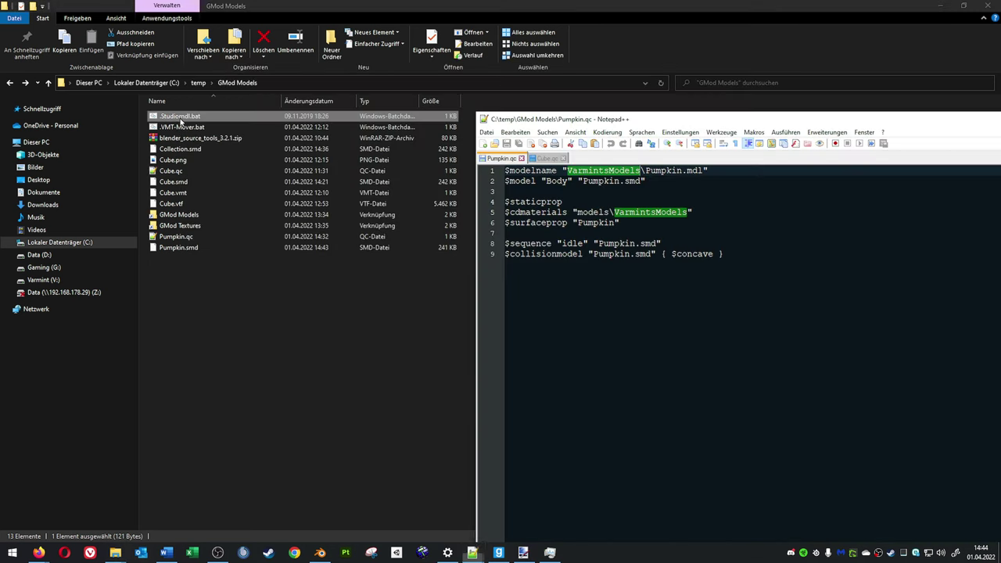
drag(177, 119, 590, 160)
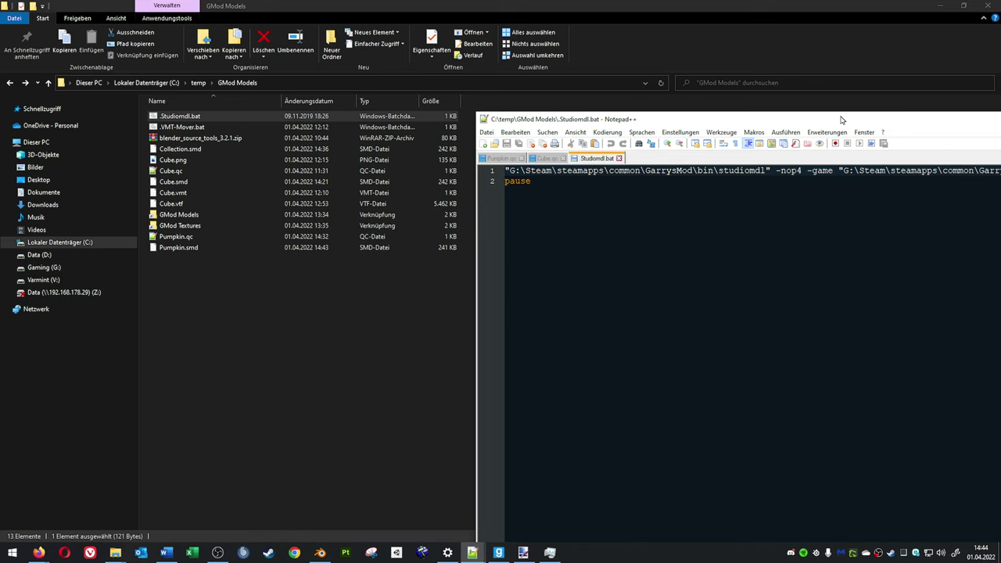
drag(838, 121, 585, 112)
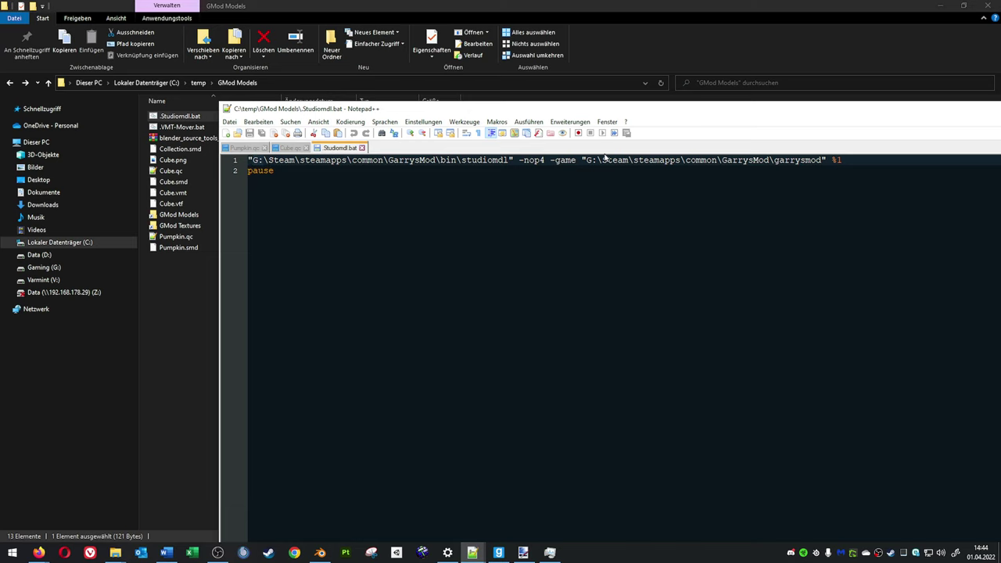
Compile the pumpkin model by running .Studiomdl.bat on Pumpkin.qc and Pumpkin.smd from the GMod Models folder, then dismiss the console.
click(654, 52)
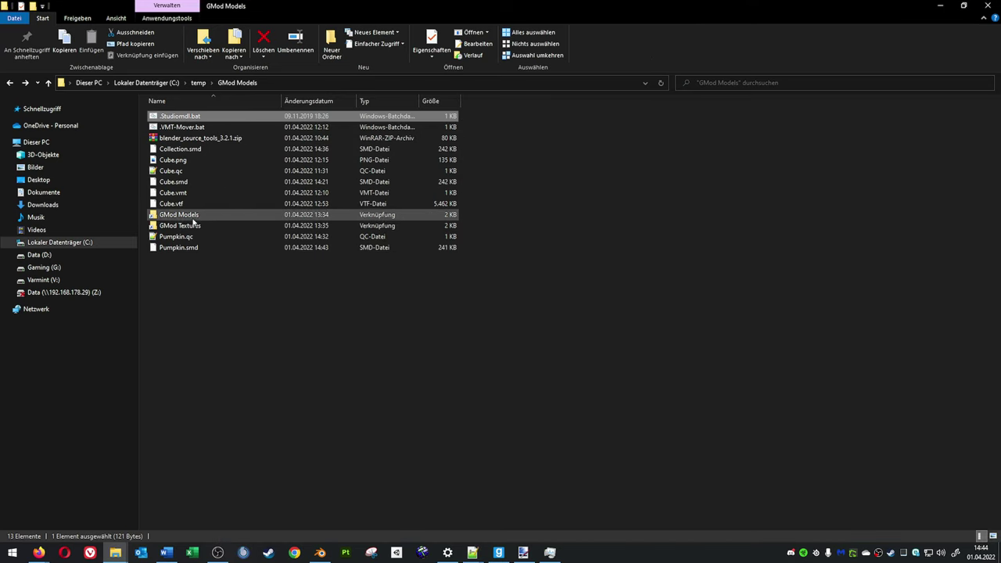
click(179, 248)
ctrl+click(180, 237)
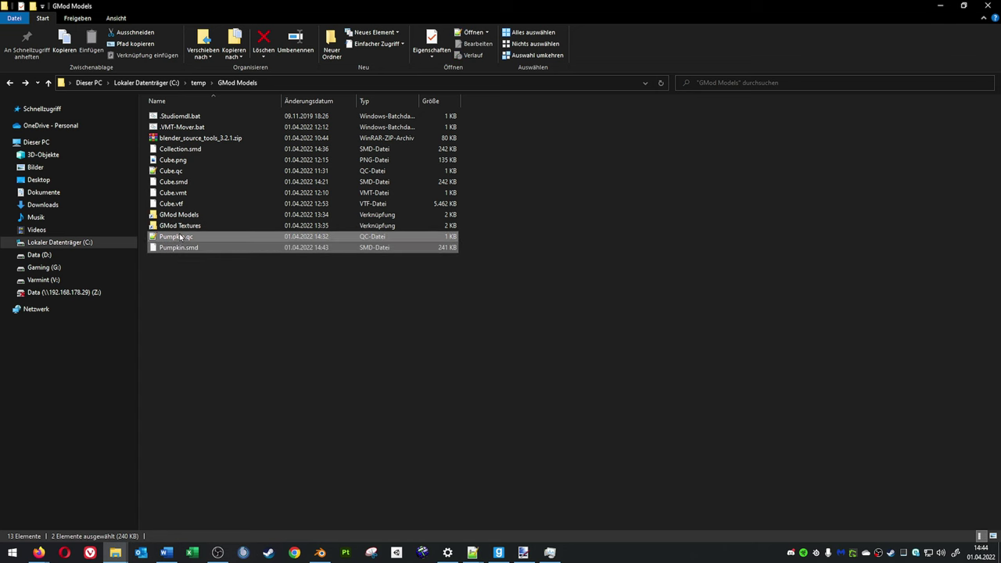
drag(180, 236, 194, 119)
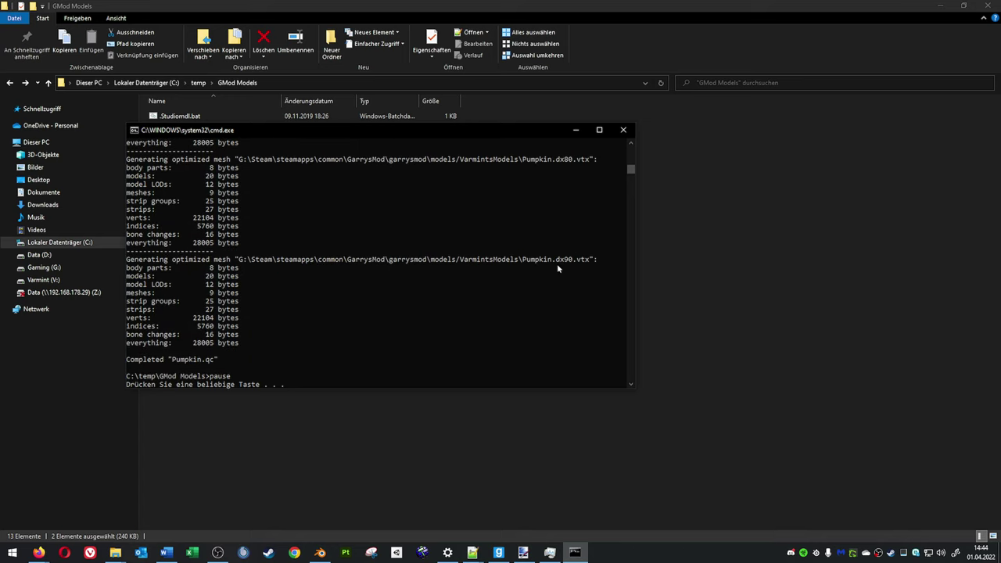
click(516, 301)
key(Return)
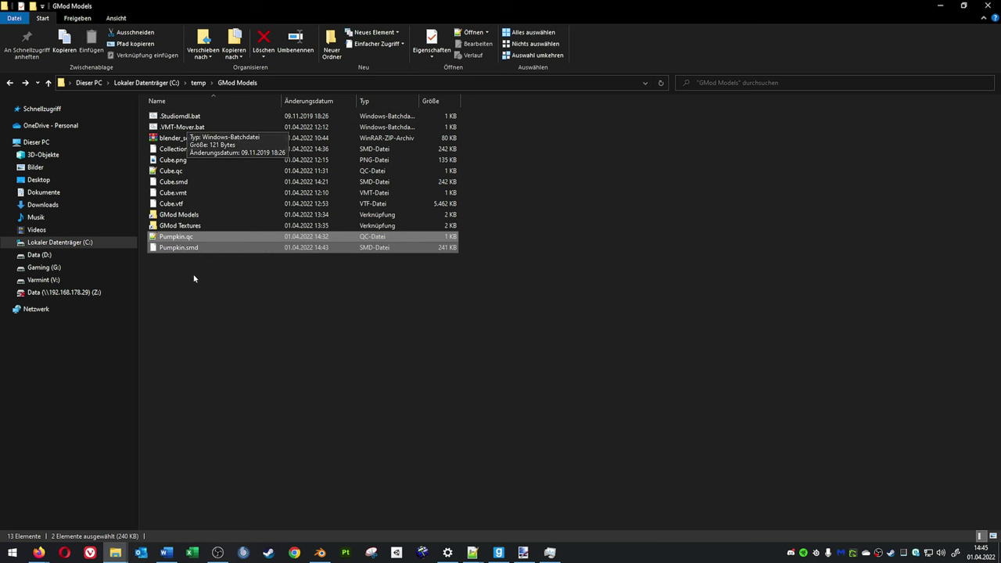
Bring up the VarmintsModels folder under garrysmod\models and enlarge its window to show the compiled files.
key(super+Tab)
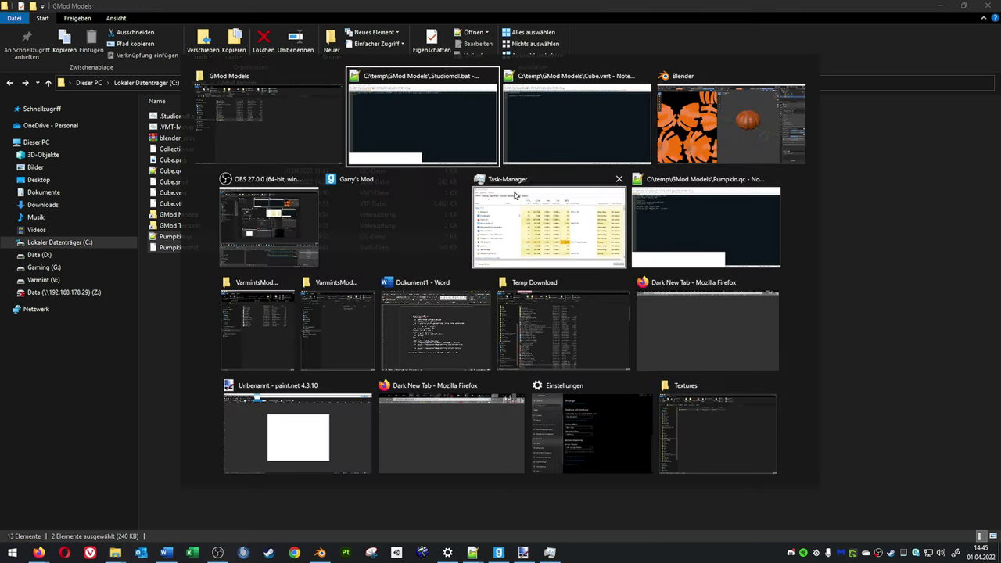
click(255, 348)
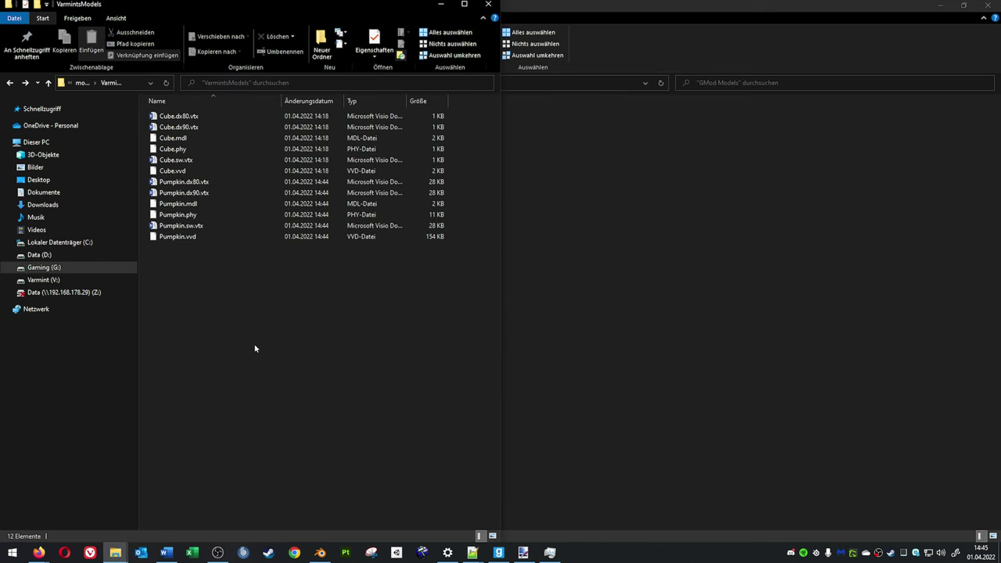
key(alt)
drag(315, 5, 744, 23)
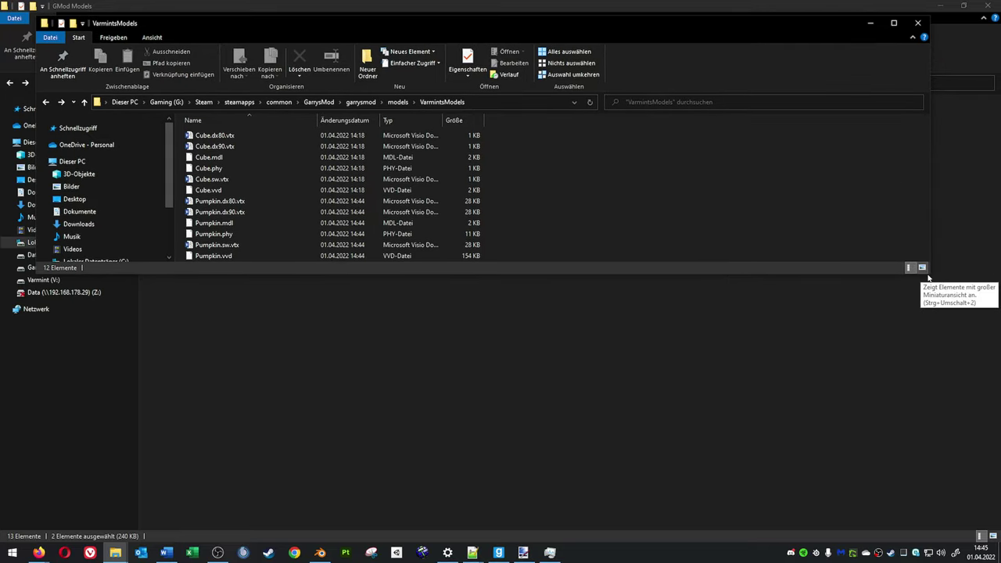
drag(928, 273, 899, 506)
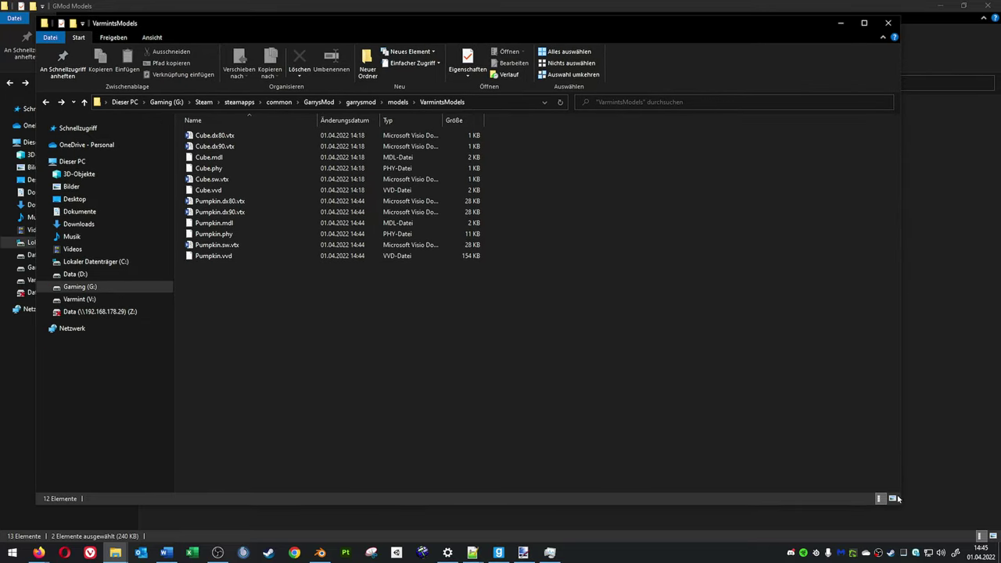
Delete all the Cube model files, from Cube.dx80.vtx to Cube.vvd, from the VarmintsModels folder.
click(212, 190)
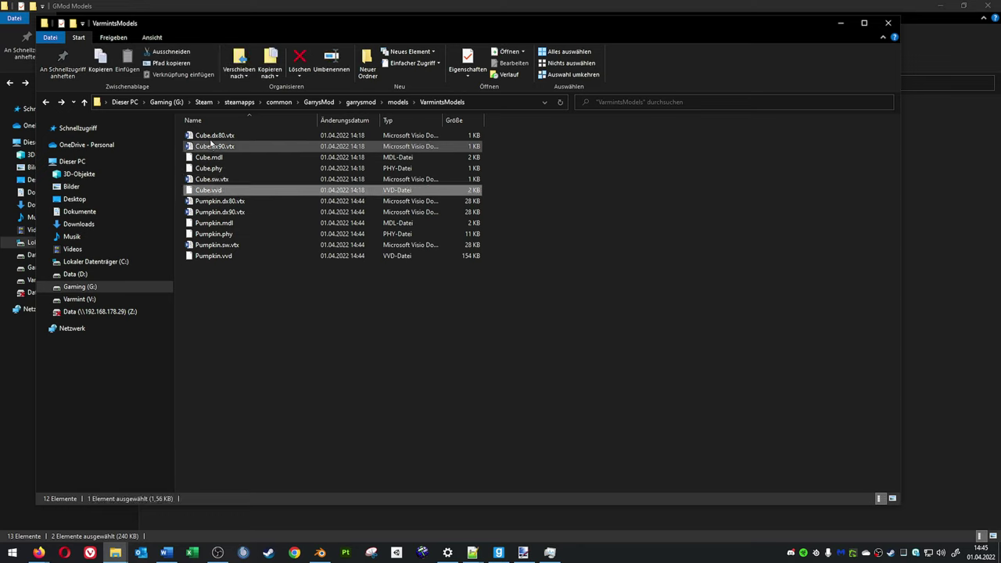
shift+click(211, 135)
key(Delete)
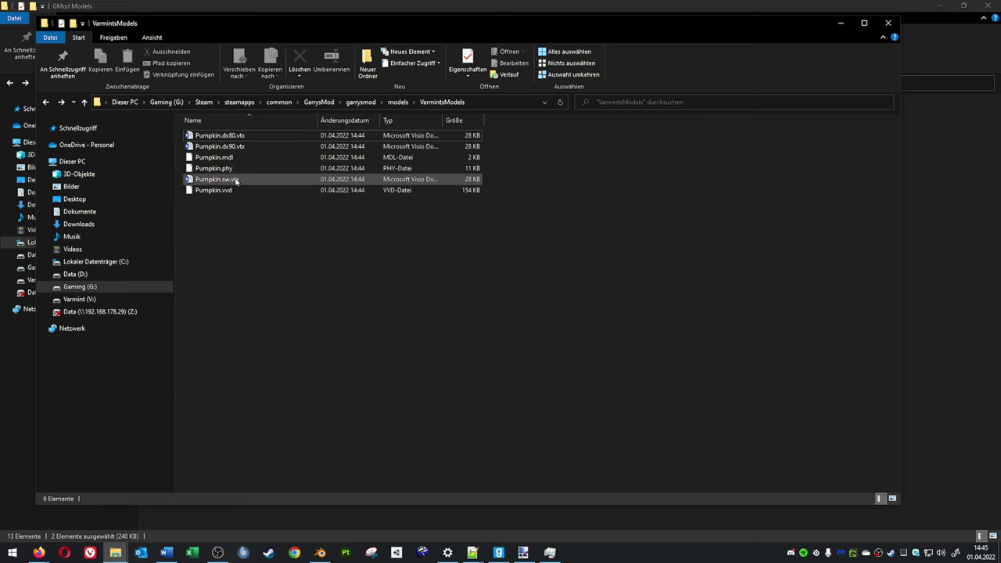
Select the compiled Pumpkin files and show their folder side by side with the empty VarmintsModels folder under garrysmod\materials\models.
drag(228, 232, 223, 133)
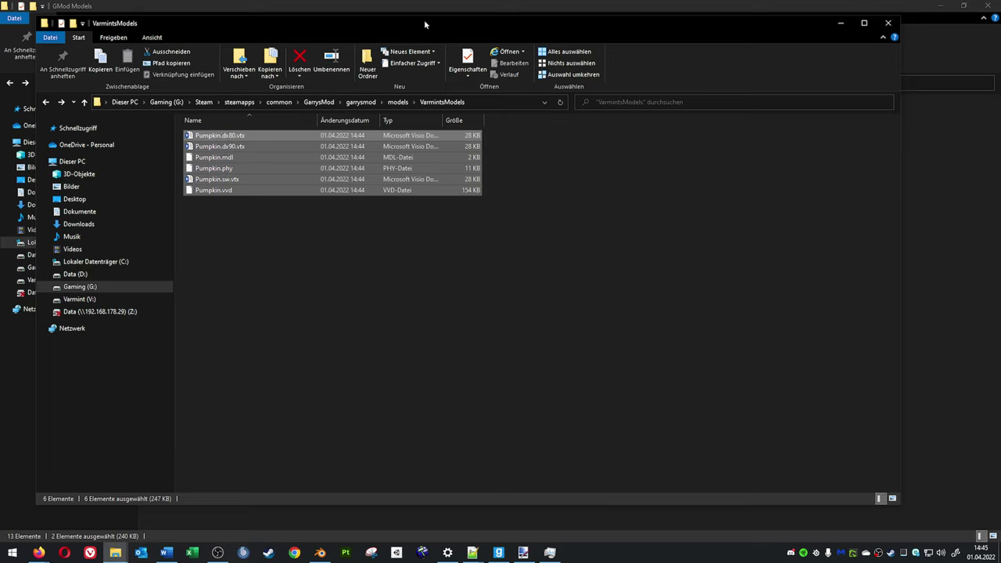
key(super+Left)
key(alt+Tab)
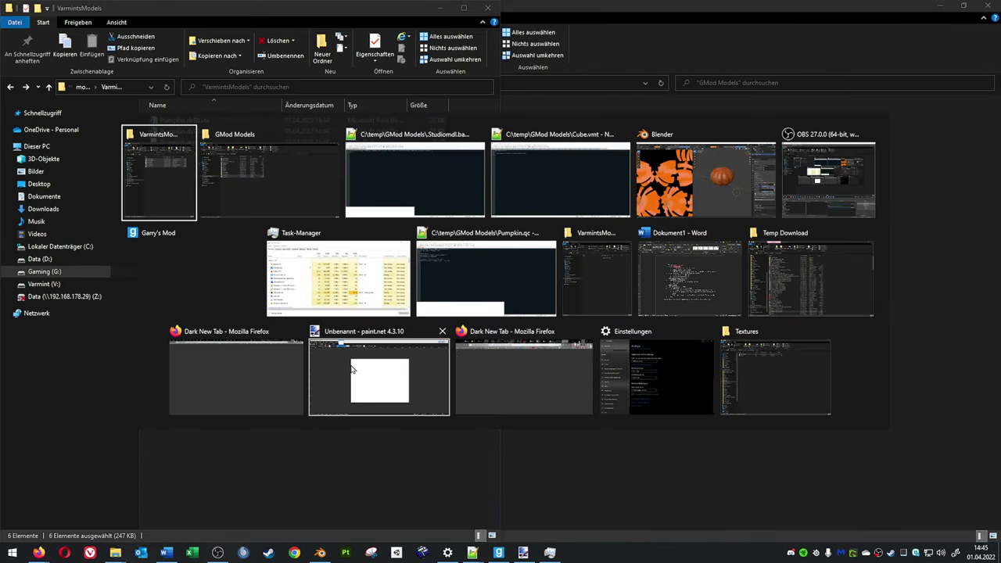
click(596, 276)
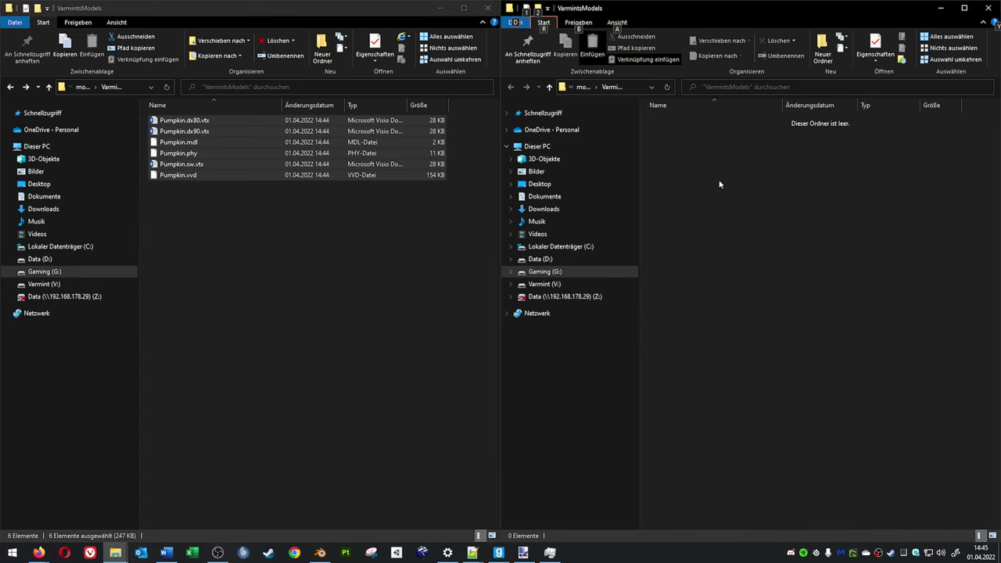
double_click(710, 10)
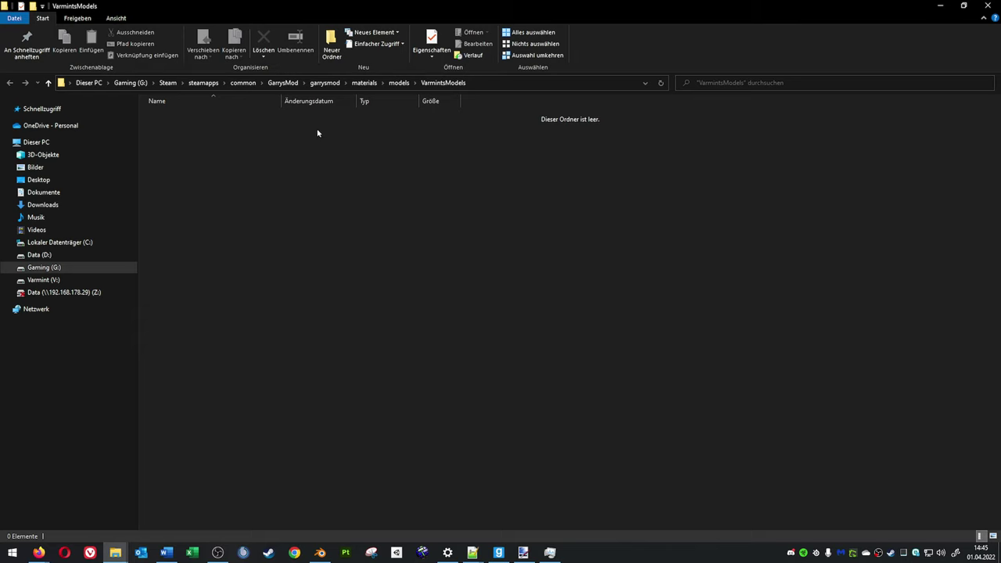
double_click(592, 7)
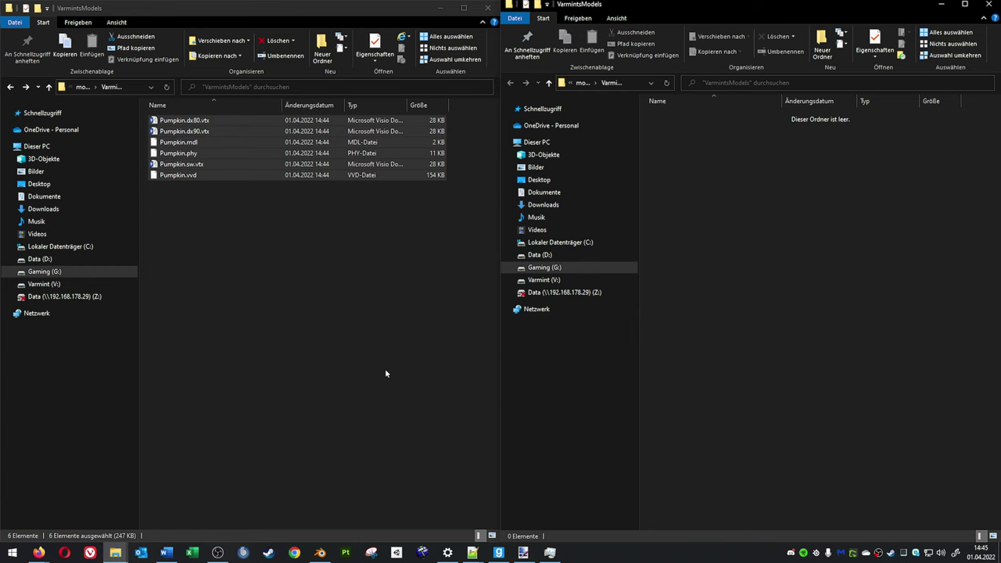
Duplicate Cube.vmt in the GMod Models folder and rename the copy to Pumpkin.vmt.
key(alt+Tab)
click(402, 162)
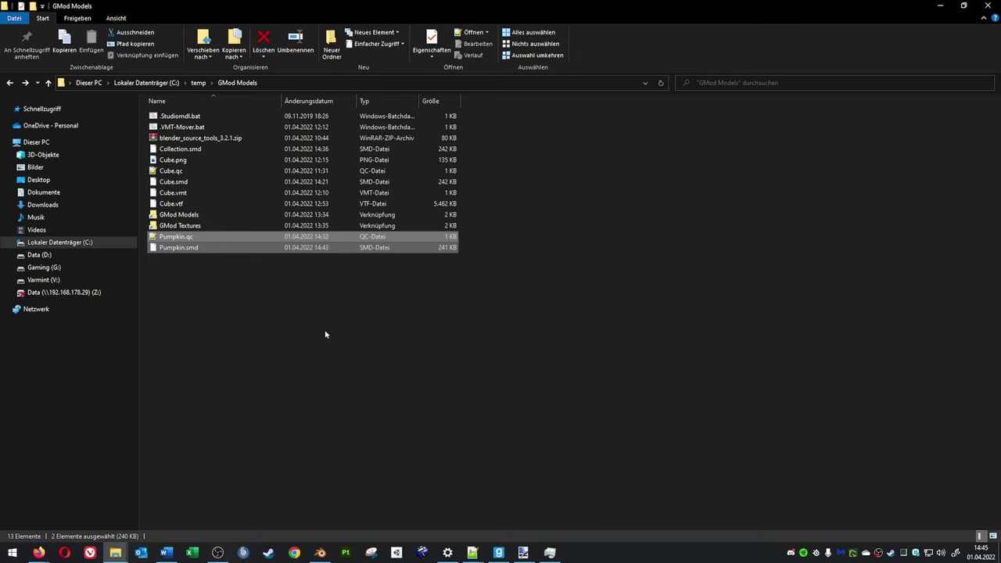
click(209, 195)
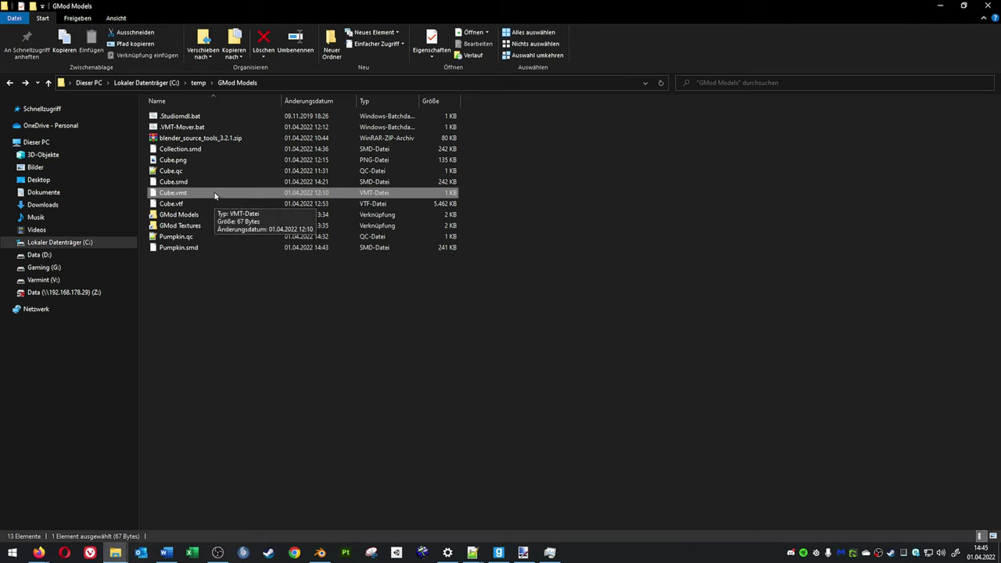
drag(215, 195, 220, 283)
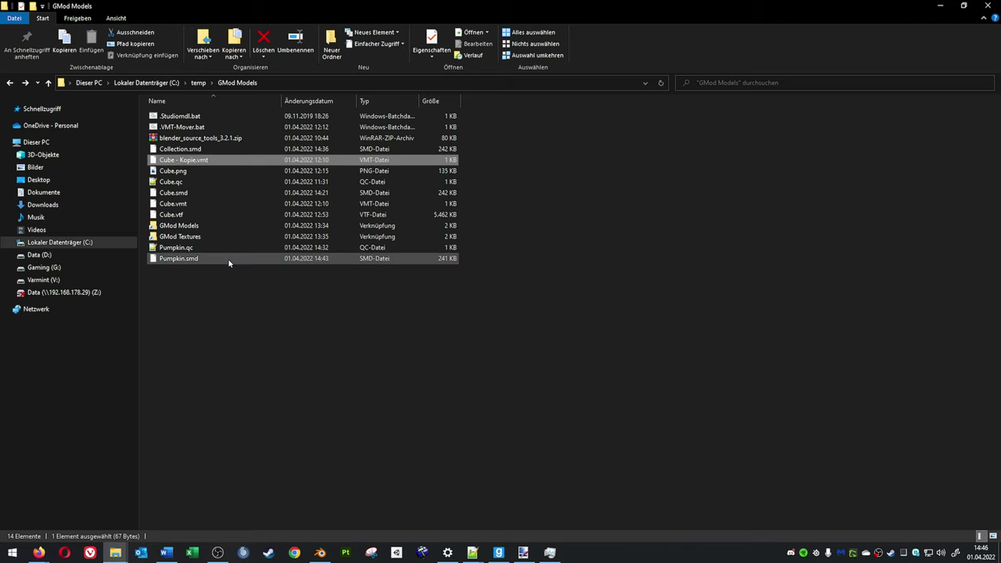
double_click(186, 162)
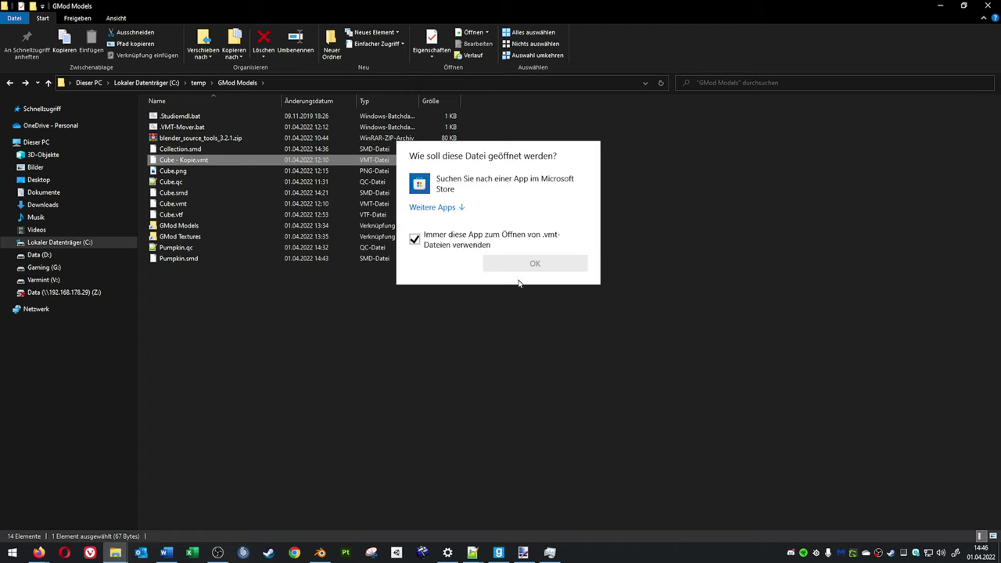
click(508, 342)
click(173, 162)
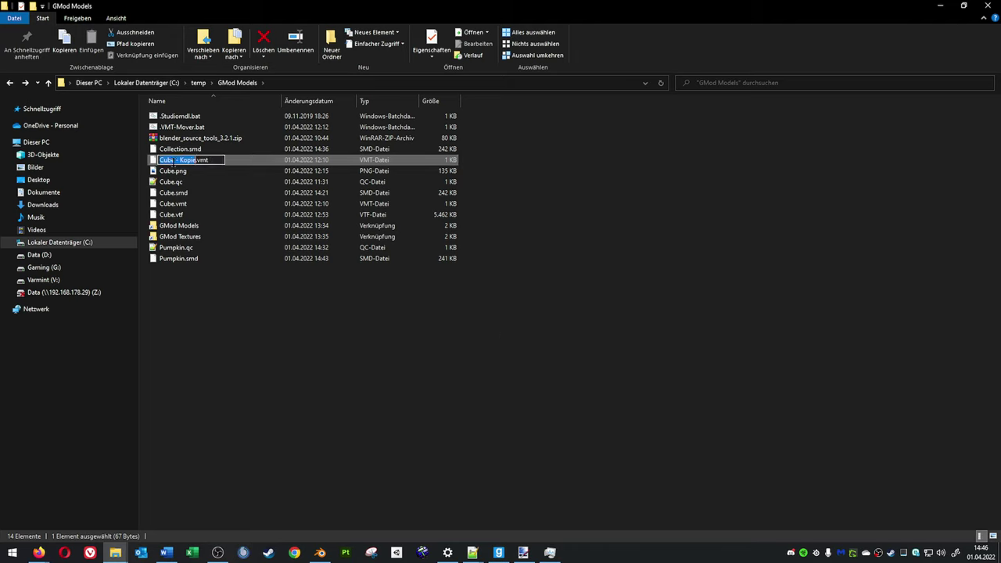
text(Pumpkin)
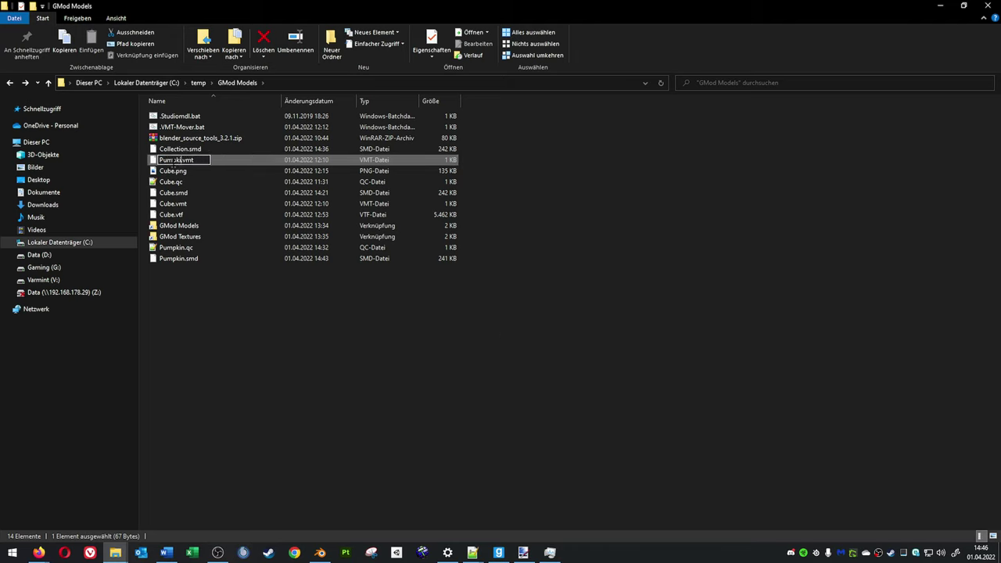
key(Return)
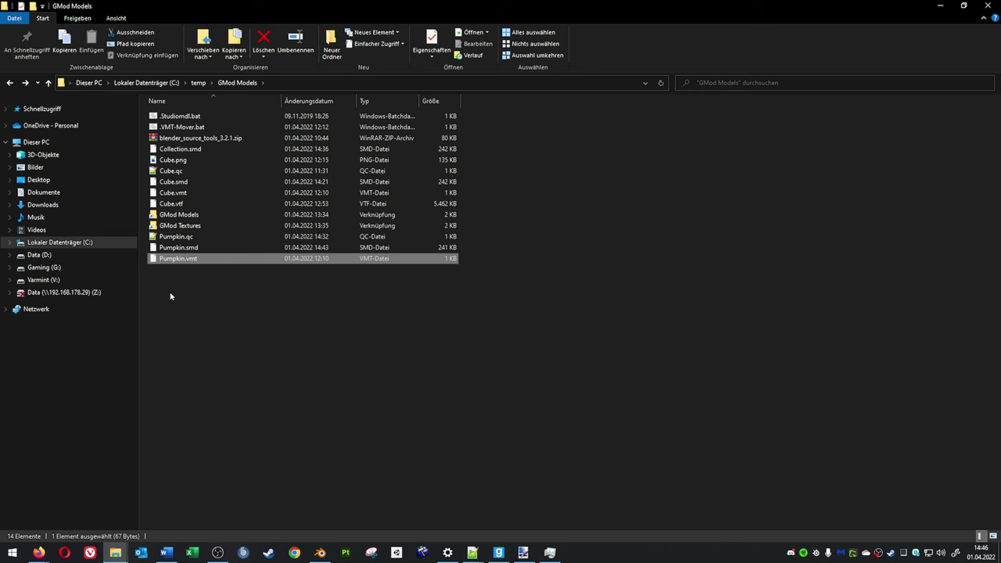
Open Pumpkin.vmt in Notepad++, set its $basetexture path to models/VarmintsModels/Pumpkin, save it, and return to the GMod Models folder.
key(alt+Tab)
key(alt+Tab)
key(alt+Tab)
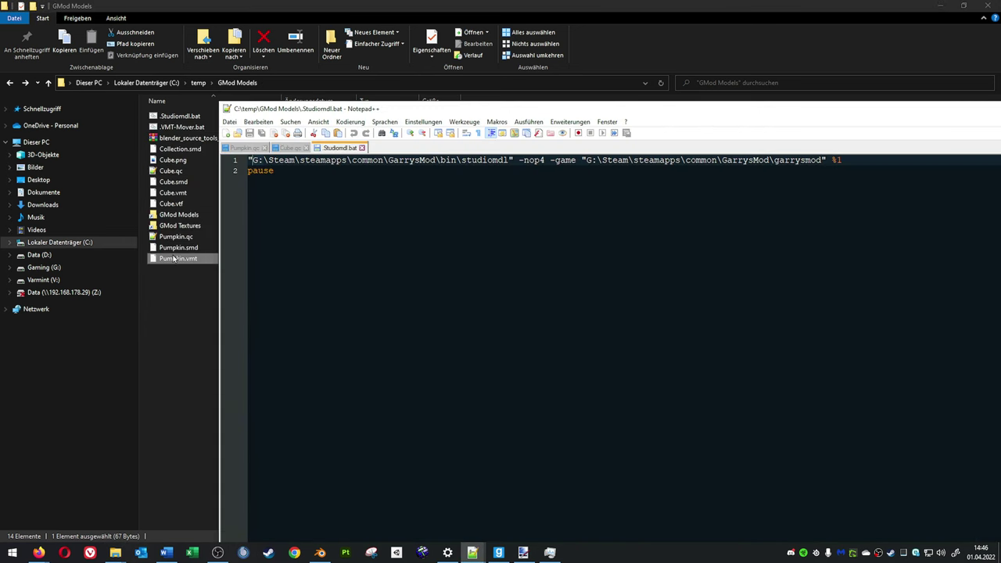
drag(174, 259, 391, 149)
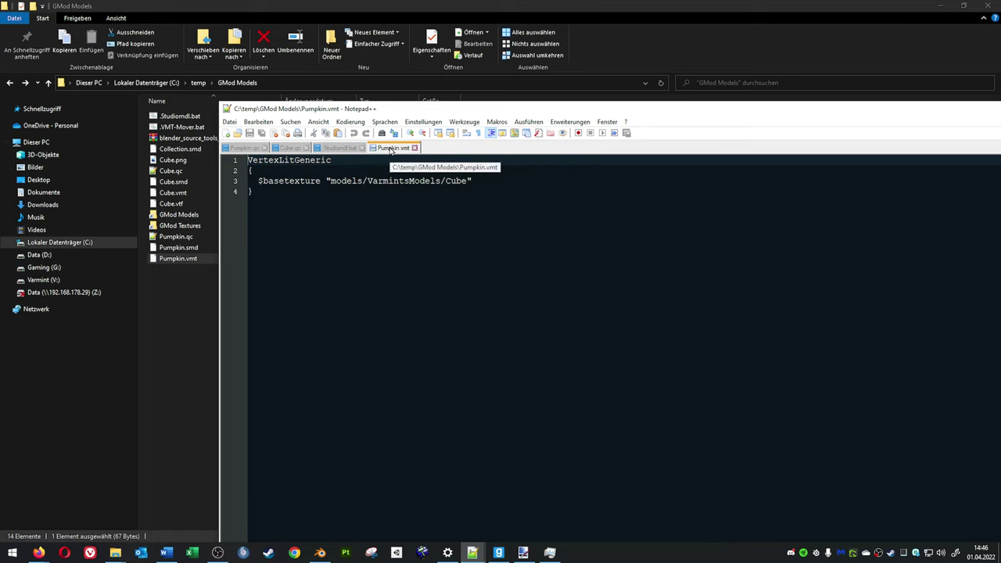
double_click(465, 182)
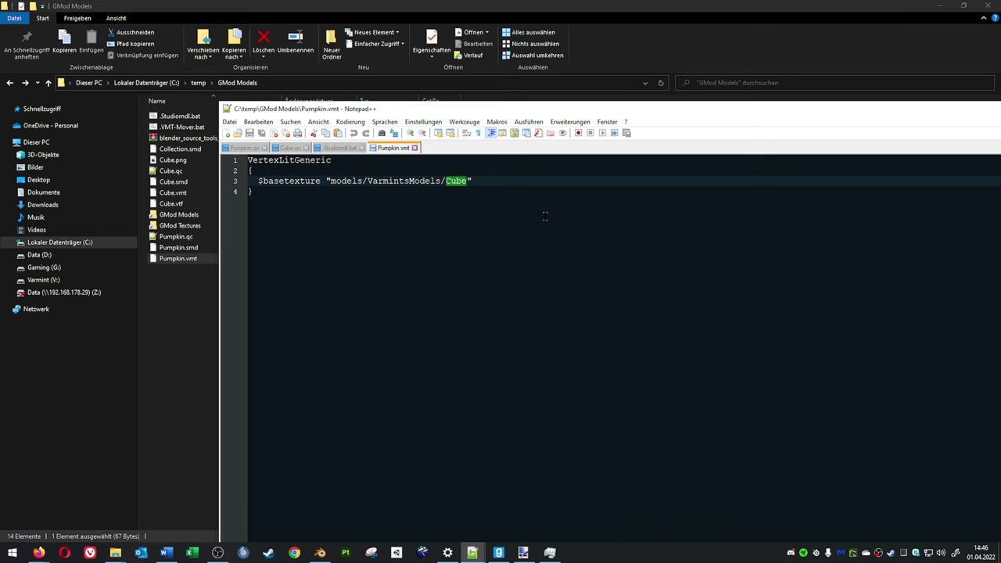
text(Pumpk)
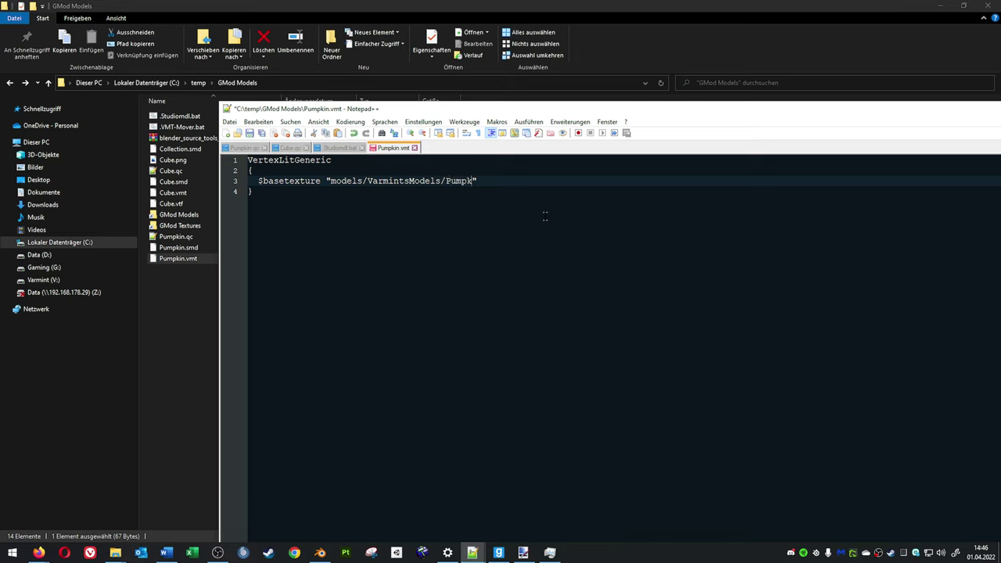
text(in)
key(Return)
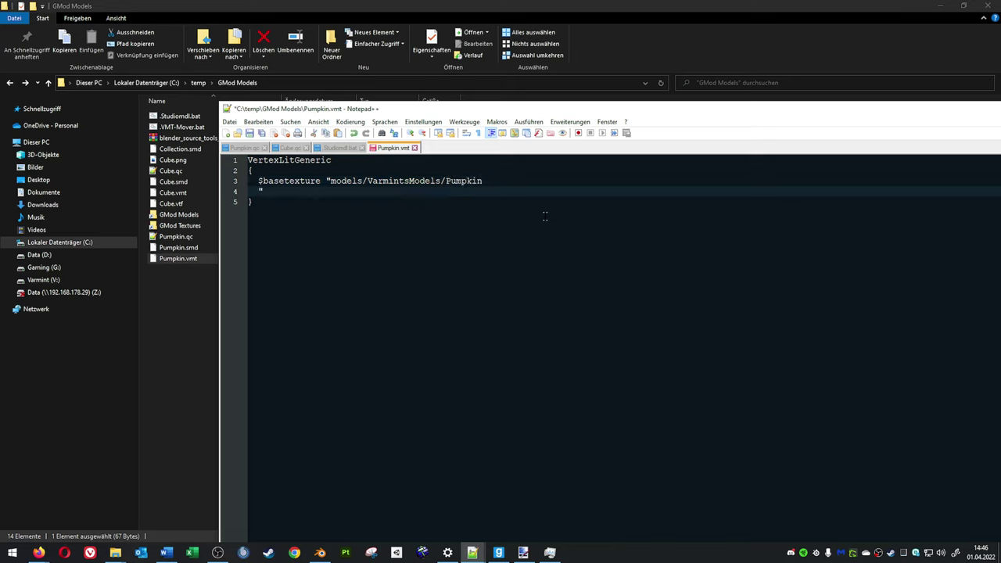
key(BackSpace)
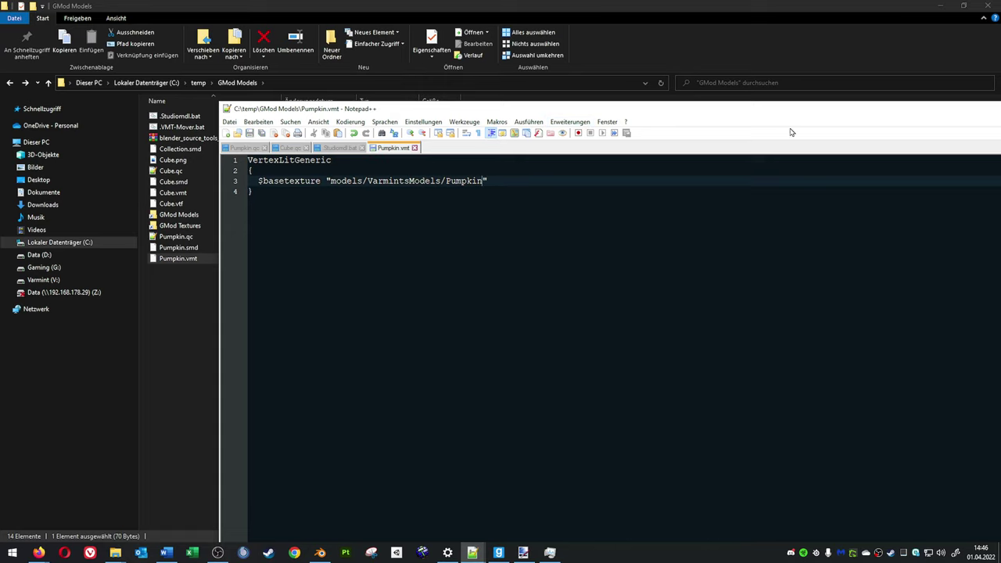
click(658, 53)
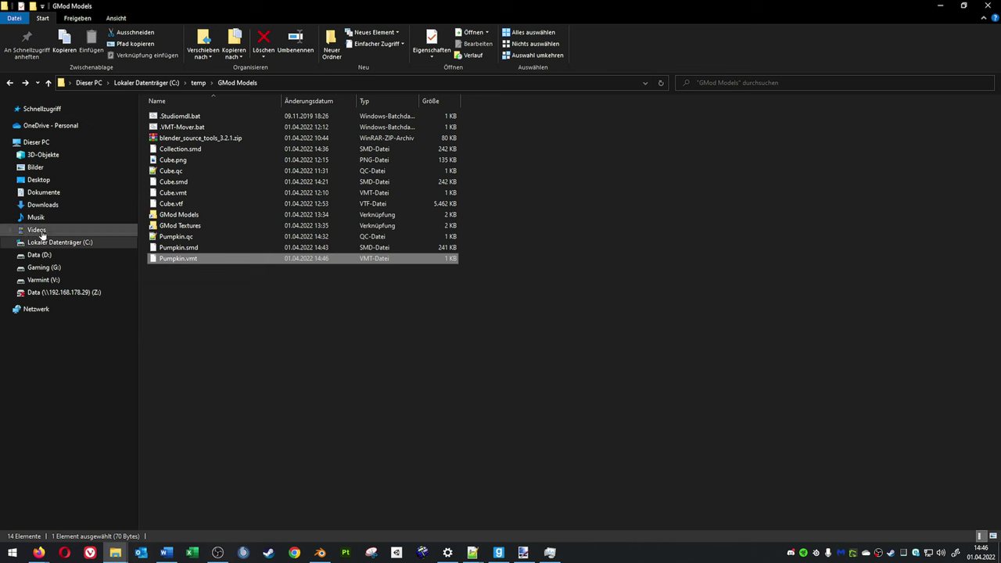
Switch to Blender and save the painted pumpkin texture as Pumpkin.png in C:\temp\GMod Models, then minimize Blender.
click(182, 207)
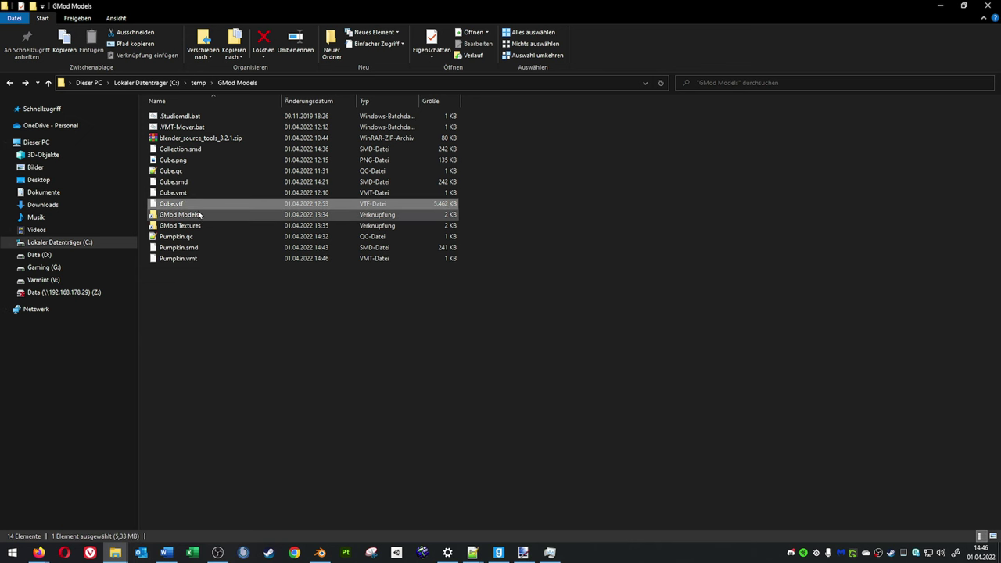
key(alt+Tab)
click(790, 178)
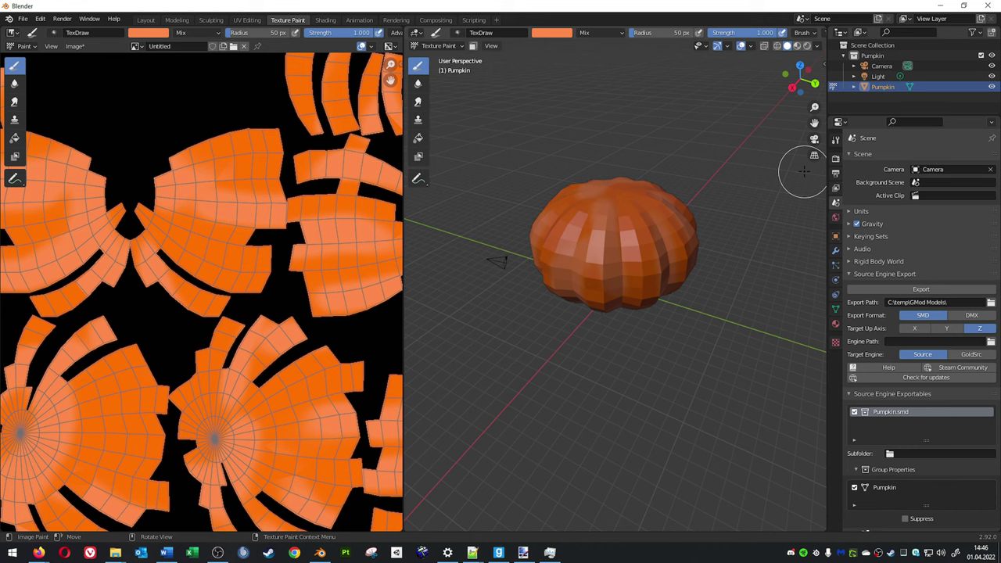
scroll(140, 107, down, 5)
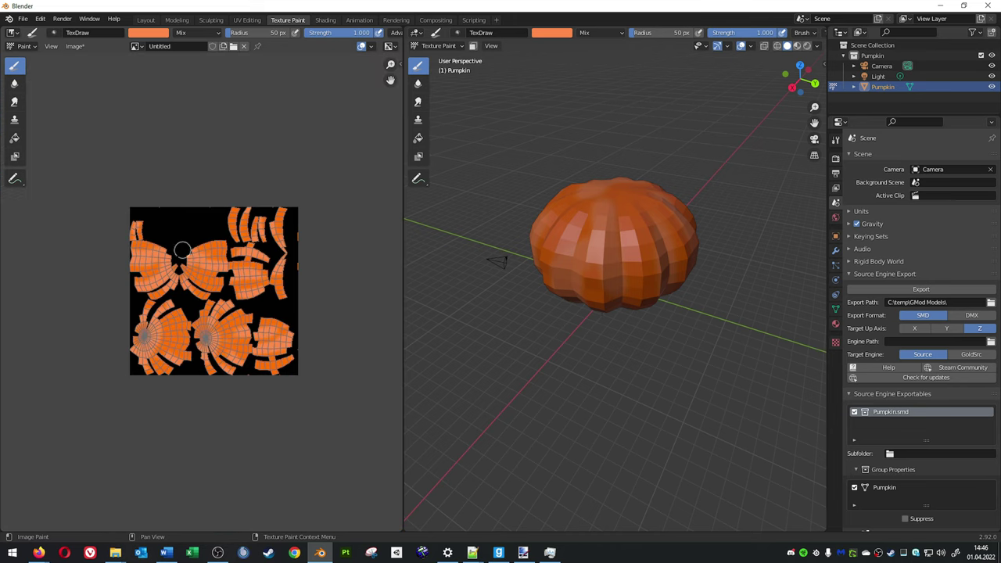
scroll(188, 274, up, 2)
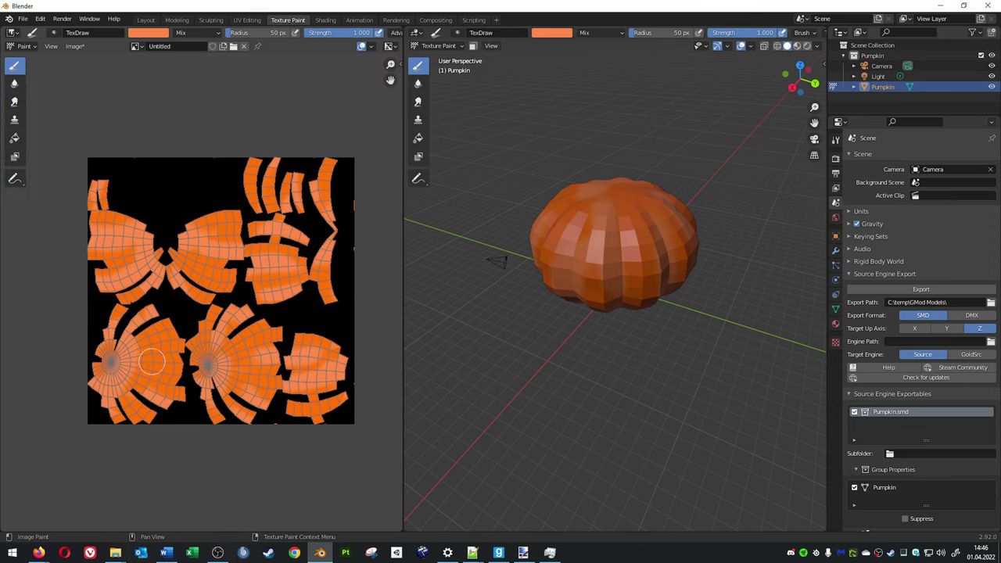
click(74, 46)
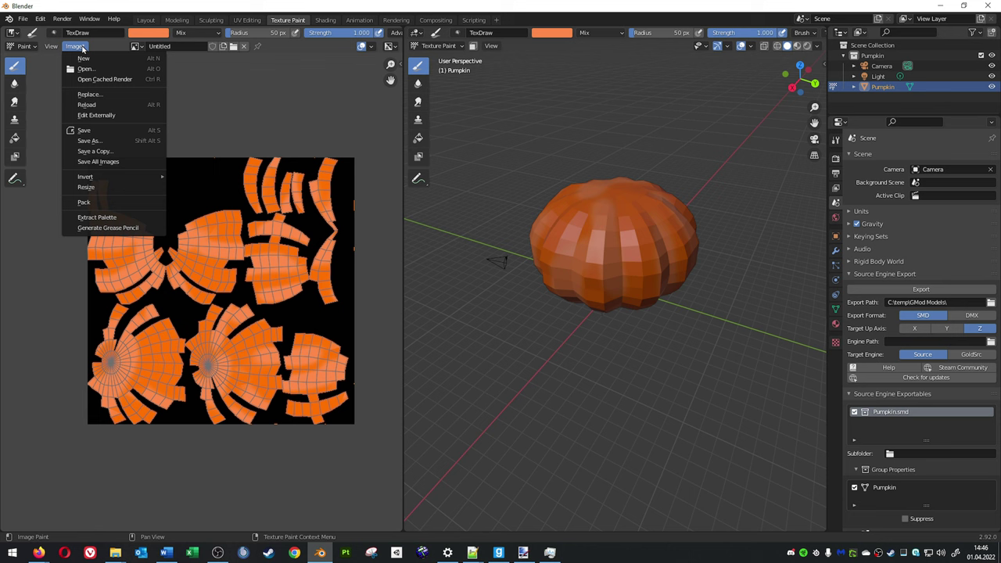
click(101, 144)
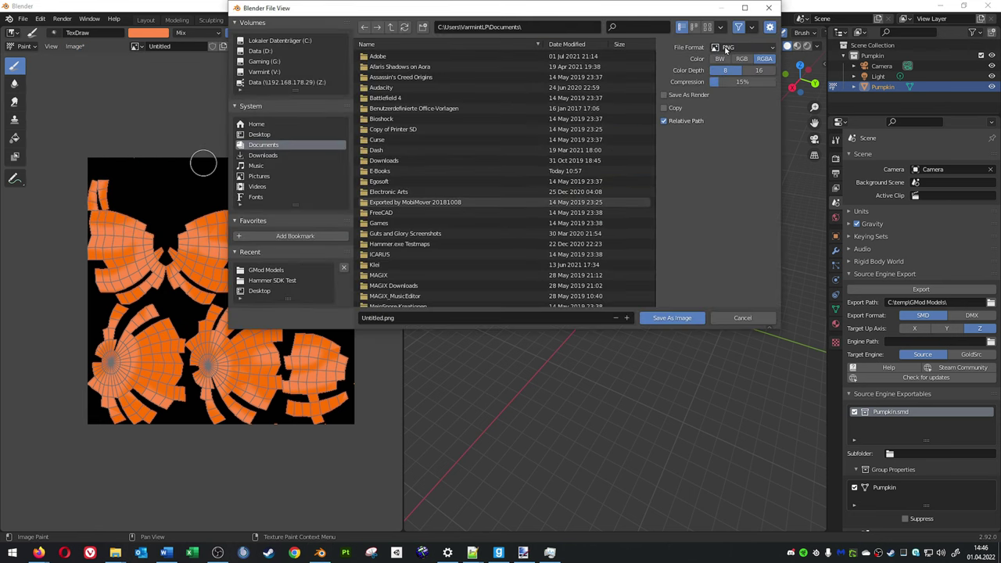
click(266, 270)
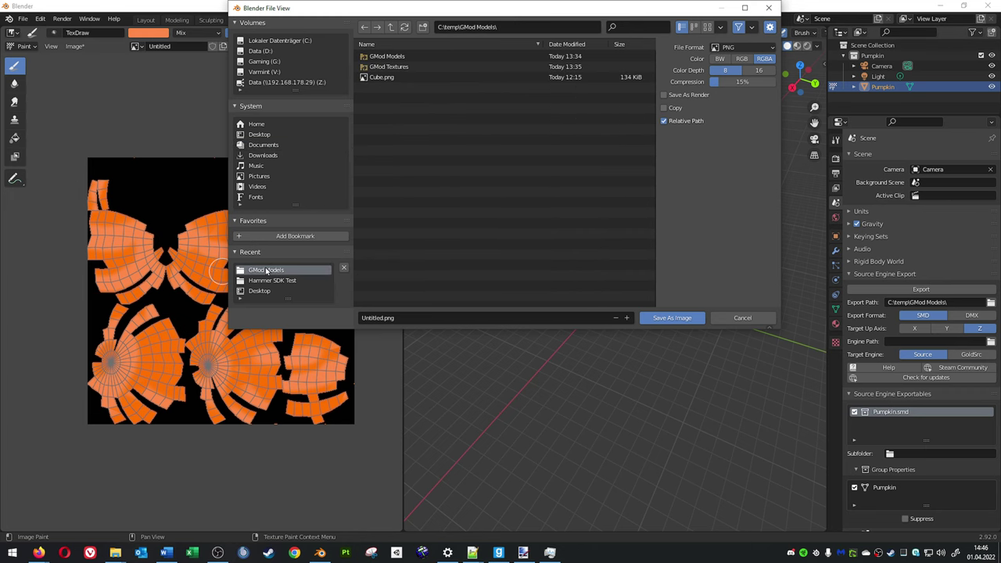
click(551, 318)
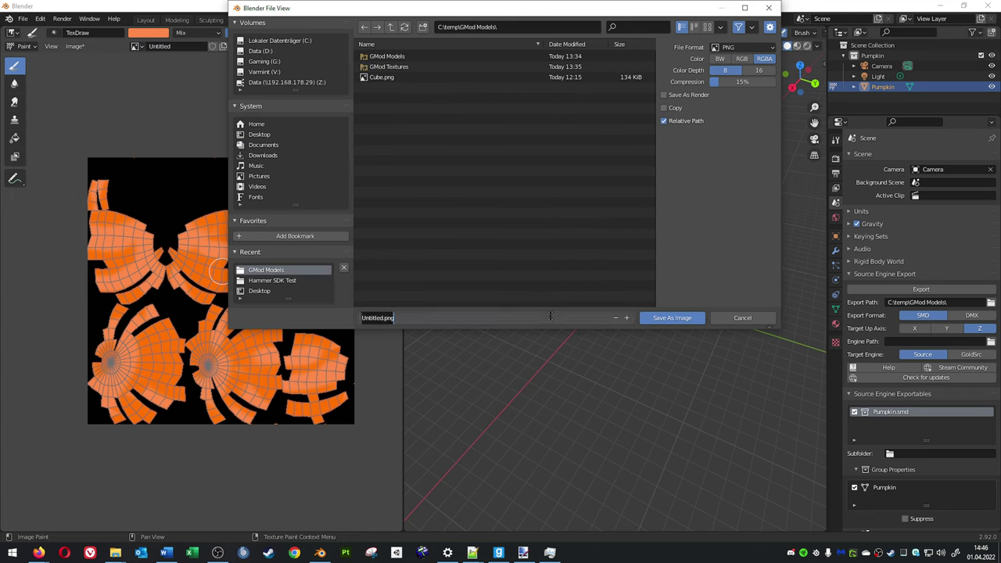
text(Pumpkin)
key(Return)
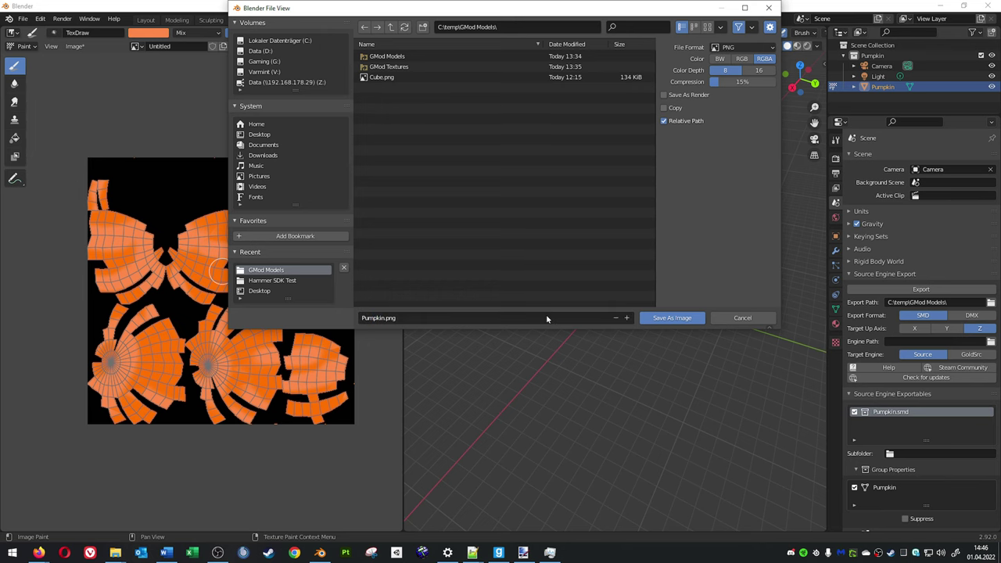
click(671, 317)
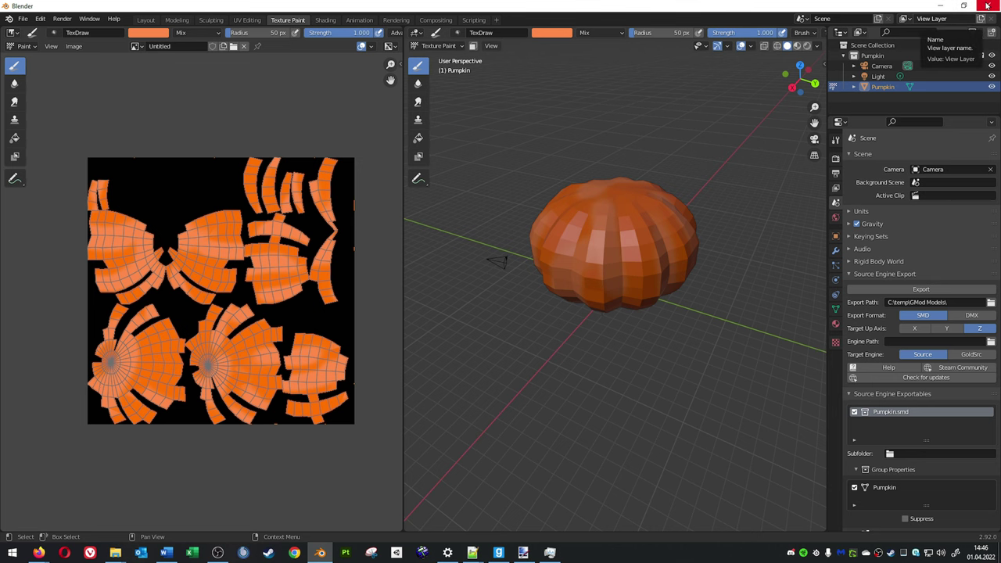
click(945, 6)
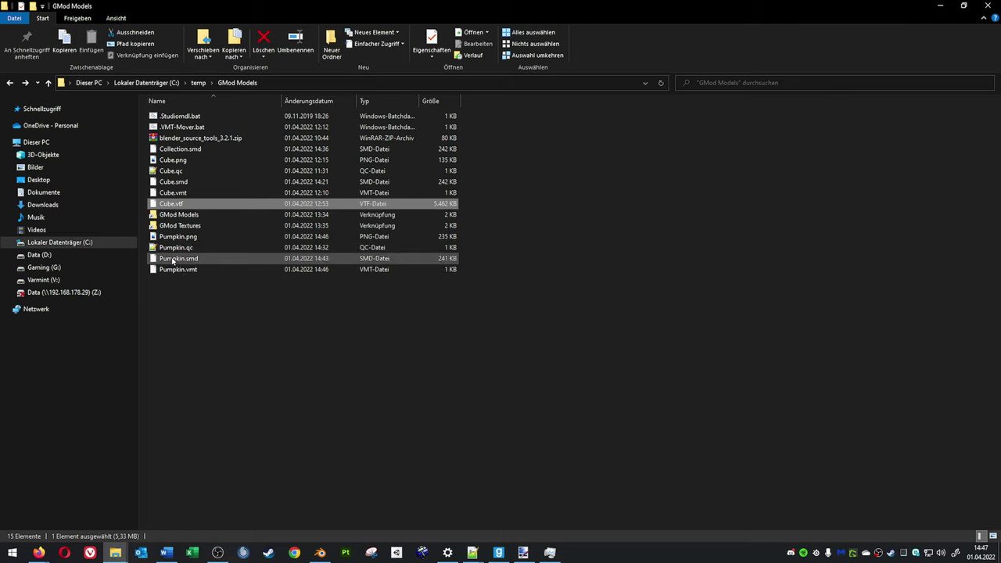
Open README.txt from the GIMP and PDN Plugins.zip archive and examine where the GIMP and Paint.net plugin files belong.
key(alt)
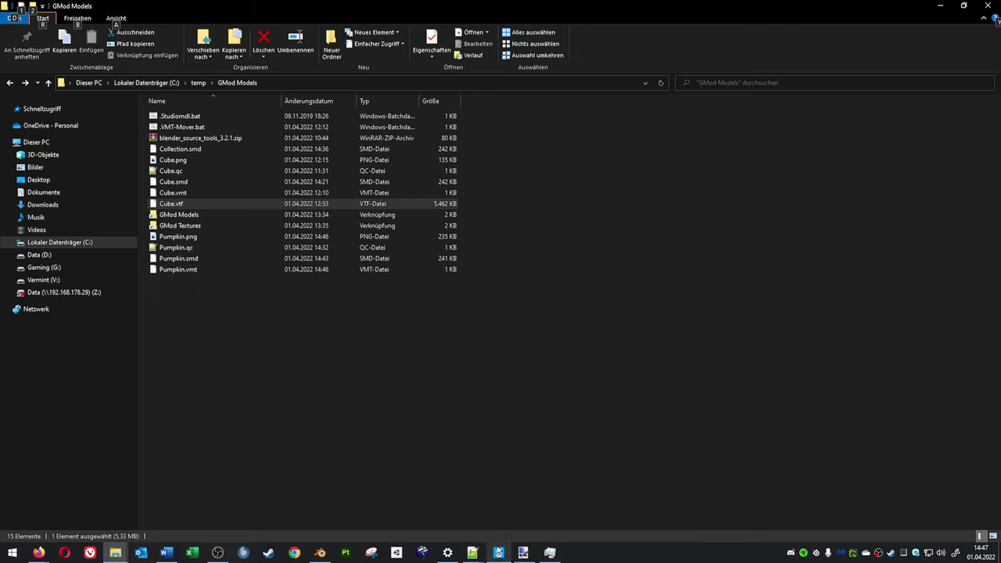
click(493, 548)
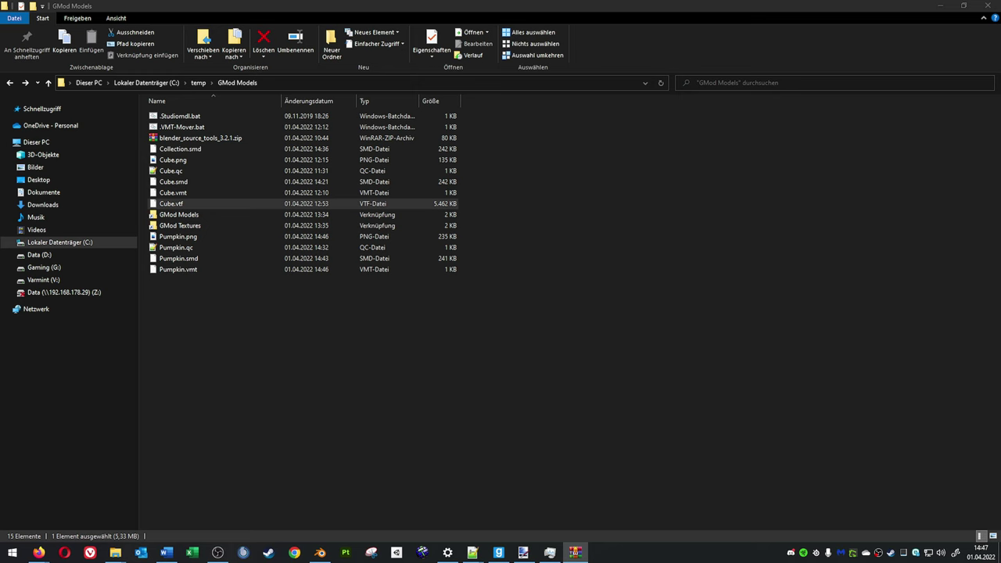
drag(856, 286, 700, 282)
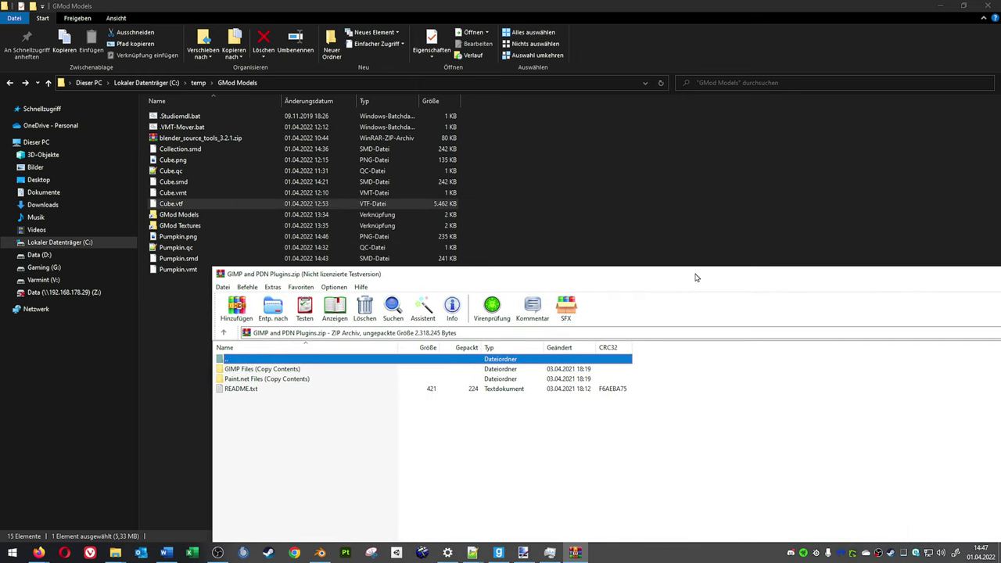
double_click(239, 389)
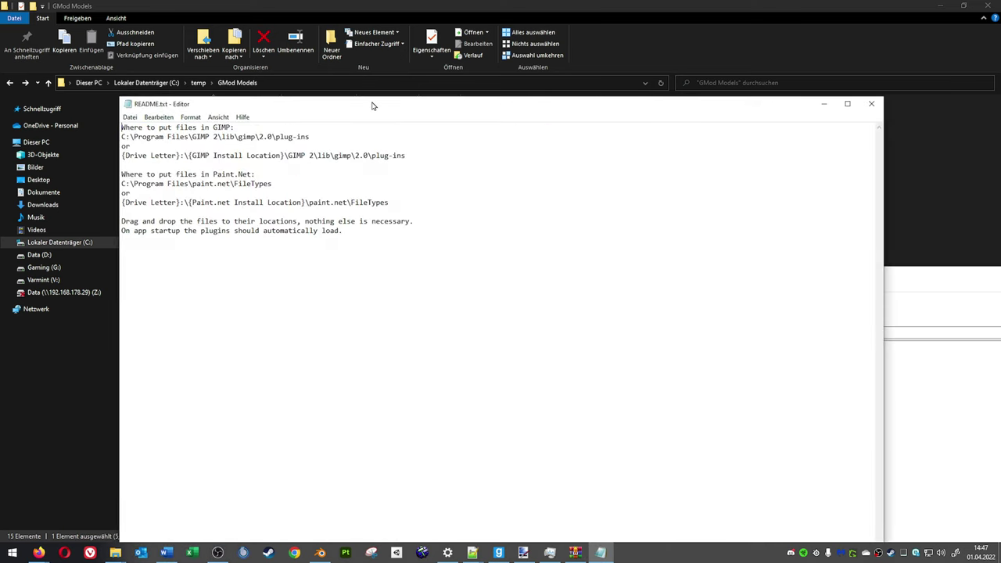
drag(372, 106, 572, 127)
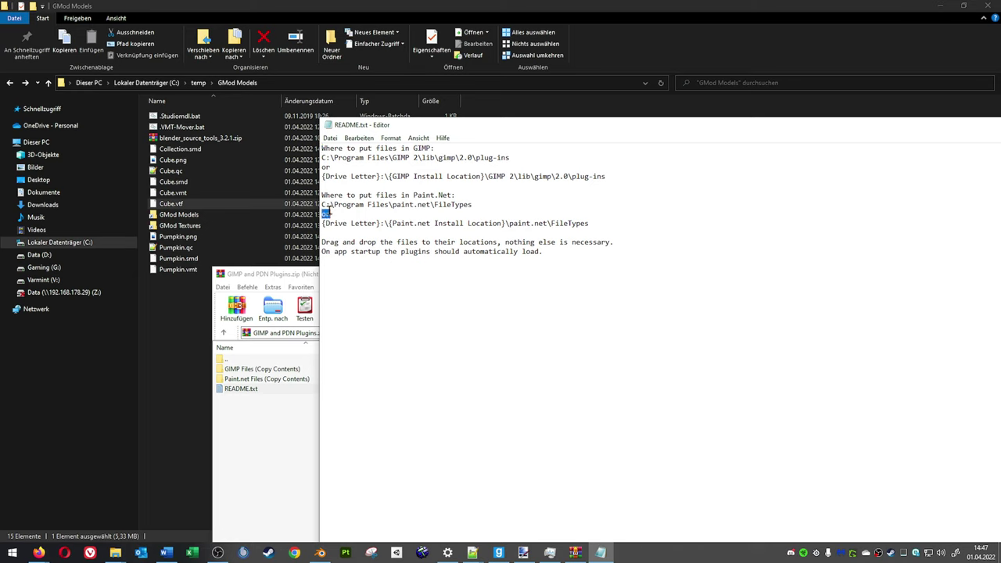
Review the default Paint.net and GIMP plugin folder paths in README.txt, closing the readme and the plugin archive when done.
triple_click(324, 205)
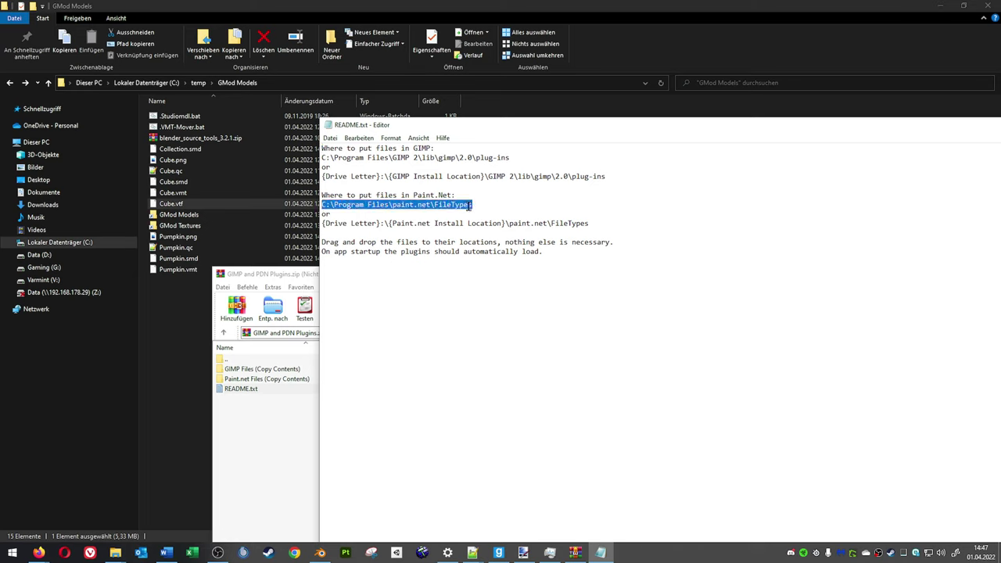
drag(509, 159, 322, 159)
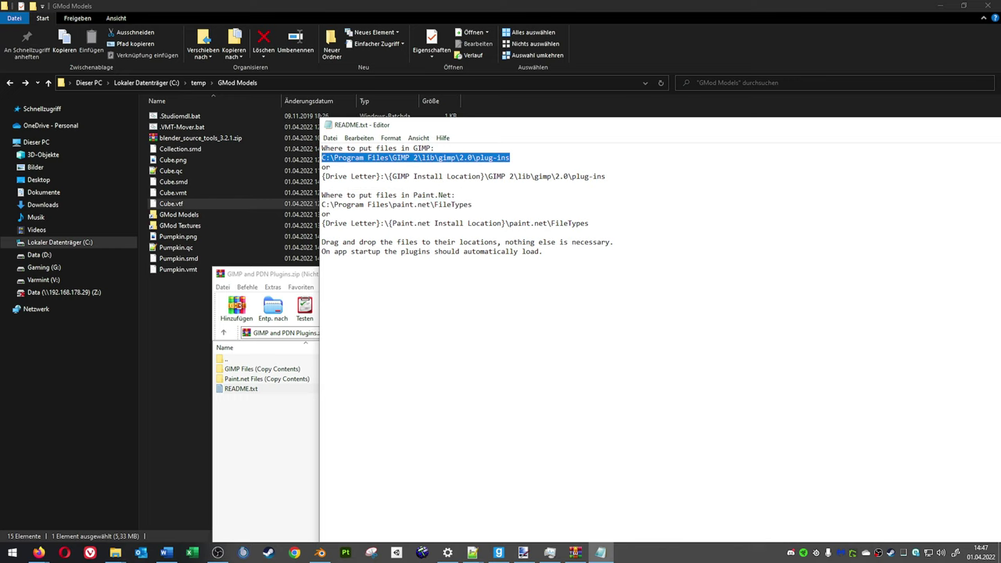
key(alt+F4)
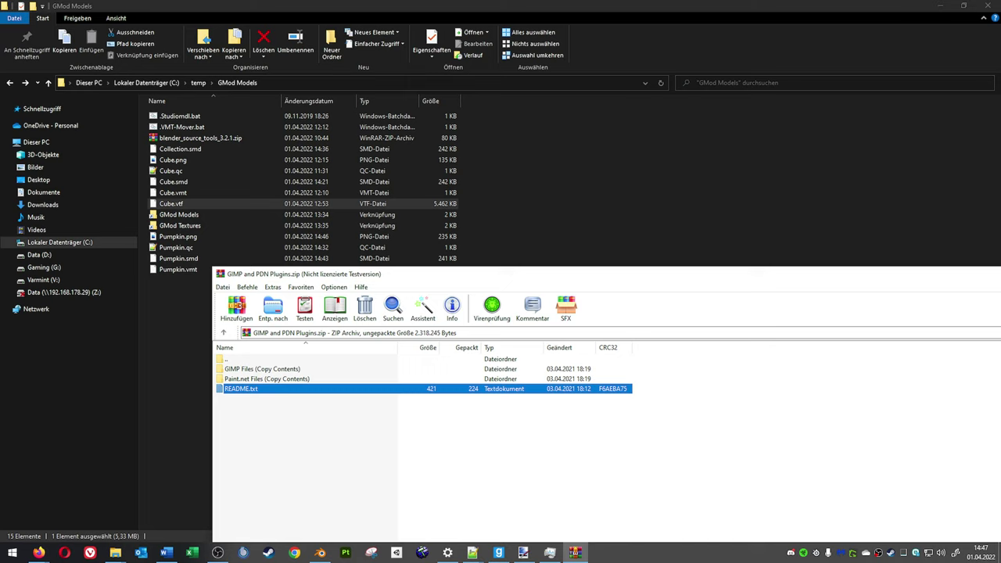
key(alt+F4)
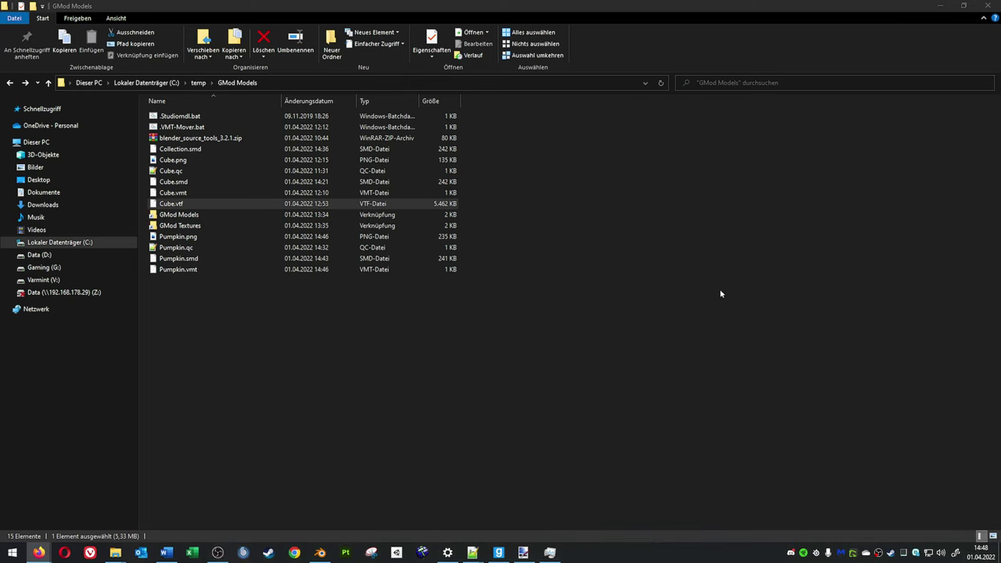
Switch to paint.net and open Pumpkin.png from the GMod Models folder as its own image in a maximized window.
click(523, 552)
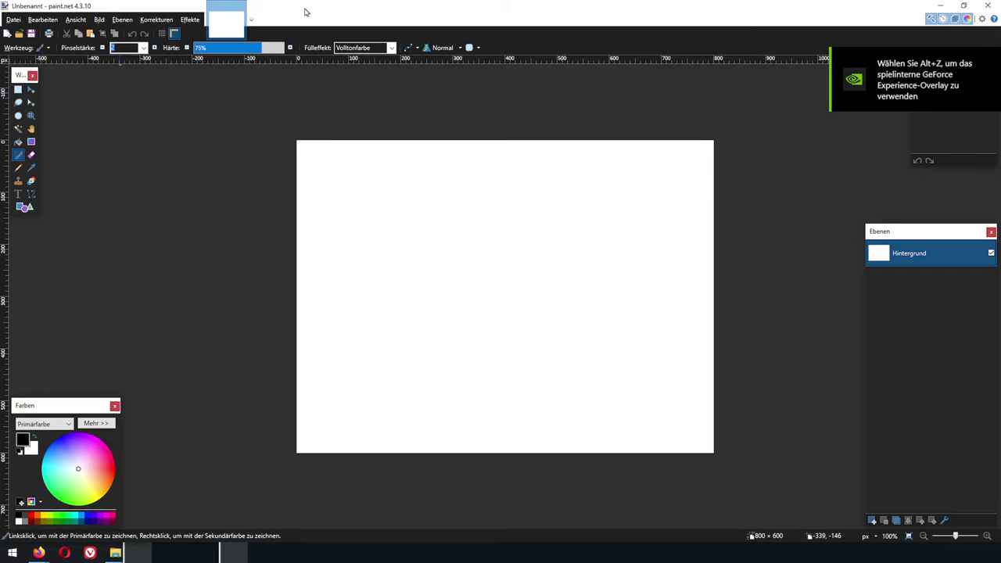
mouse_move(305, 12)
mouse_down()
mouse_move(706, 54)
mouse_move(662, 54)
mouse_up()
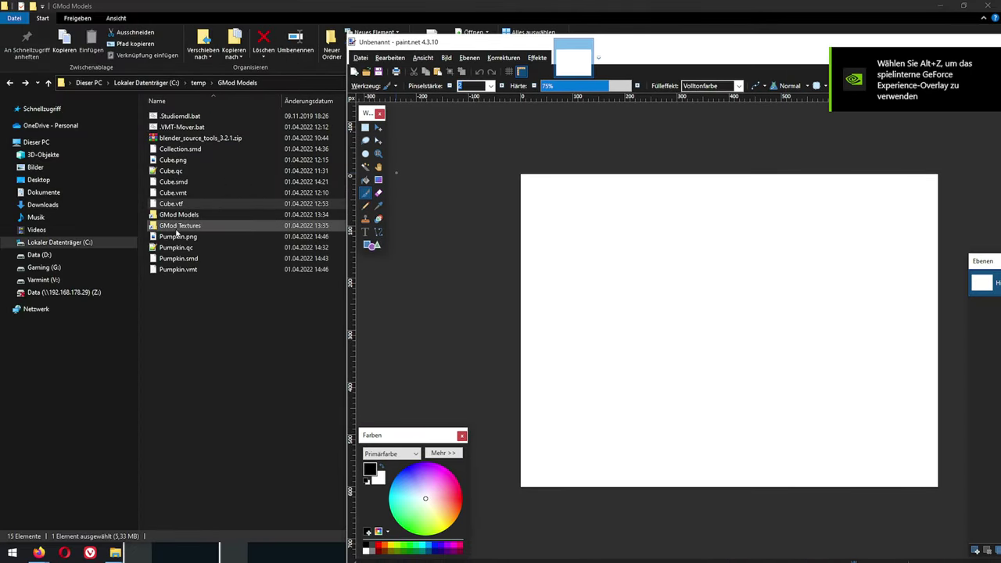
drag(177, 233, 527, 232)
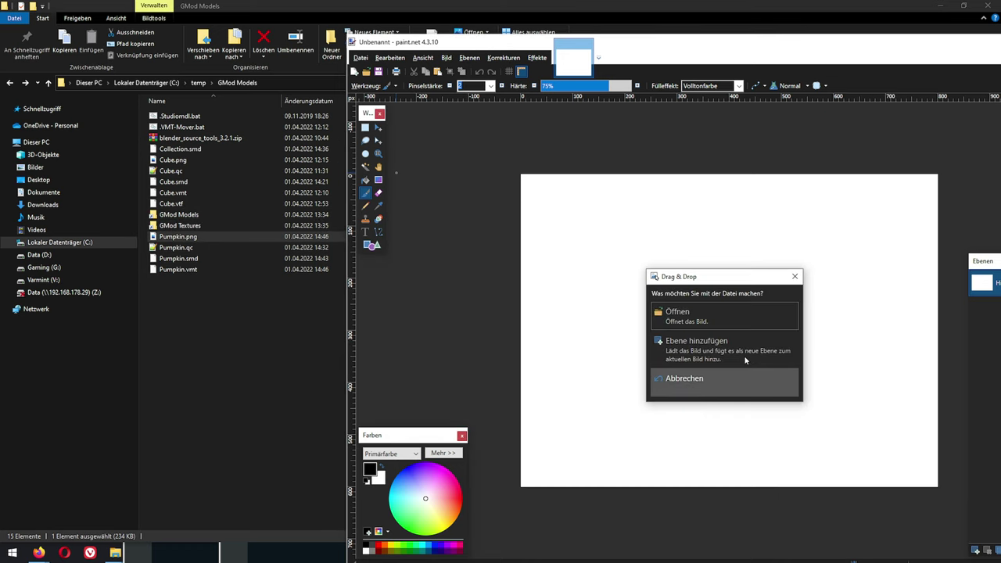
click(724, 313)
drag(790, 56, 747, 59)
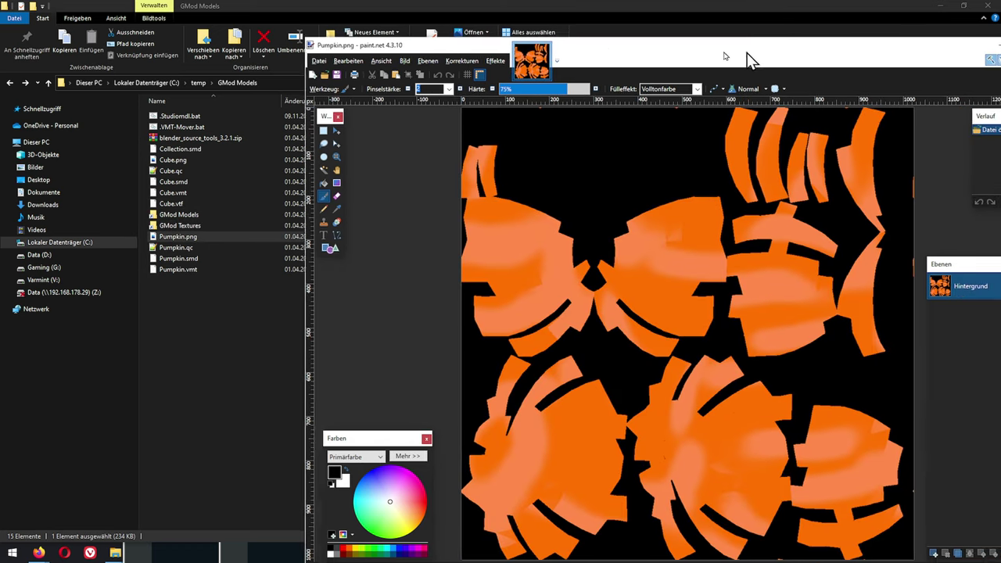
double_click(747, 58)
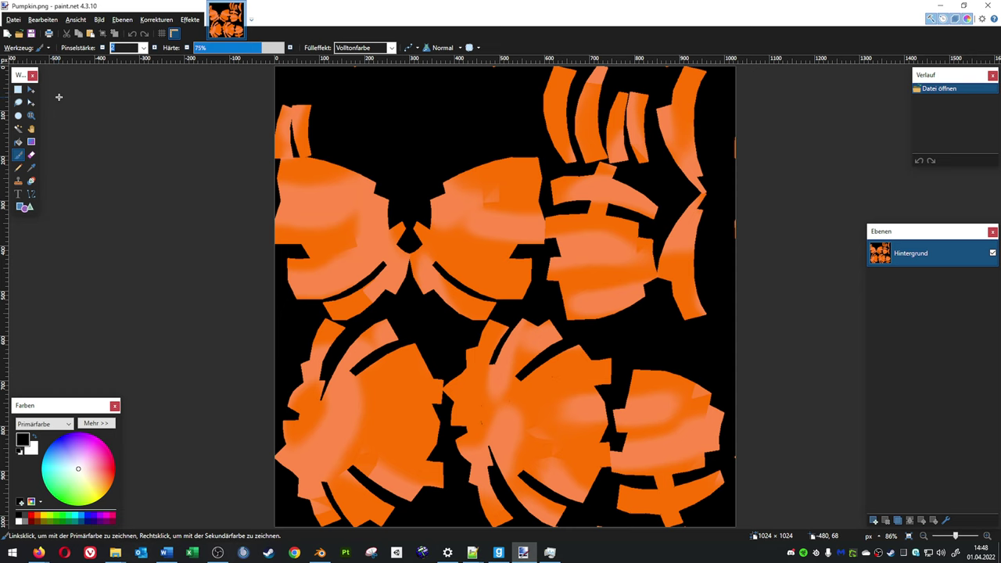
Save the texture as Pumpkin.vtf in the GMod Models folder with the ABGR8888 (Common) image format, then minimize paint.net.
key(ctrl+shift+s)
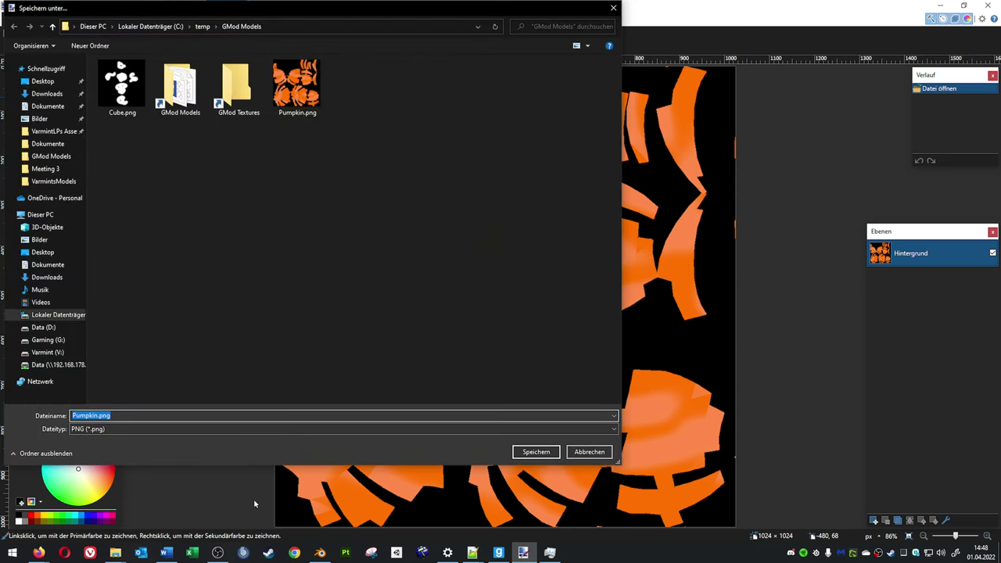
click(140, 429)
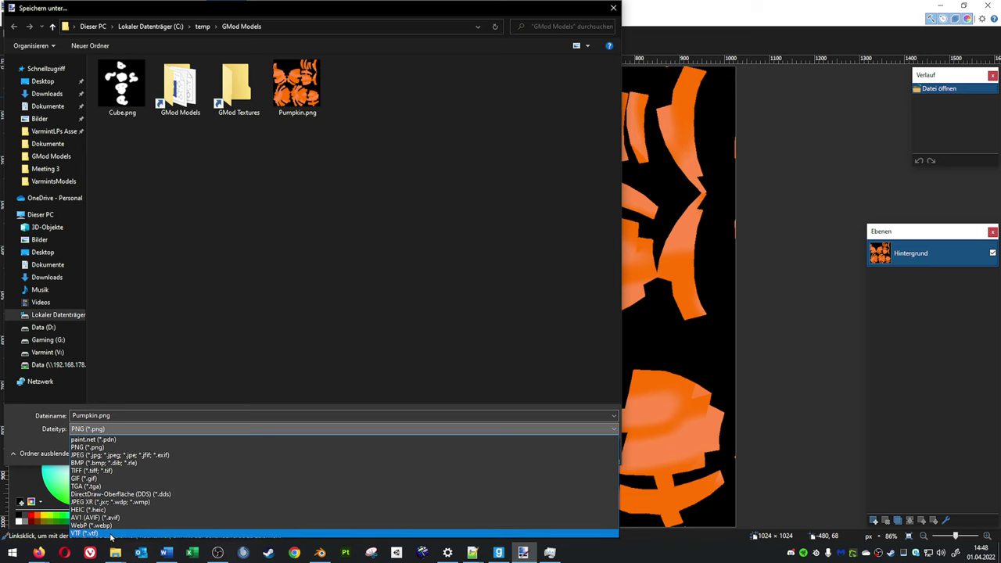
click(110, 535)
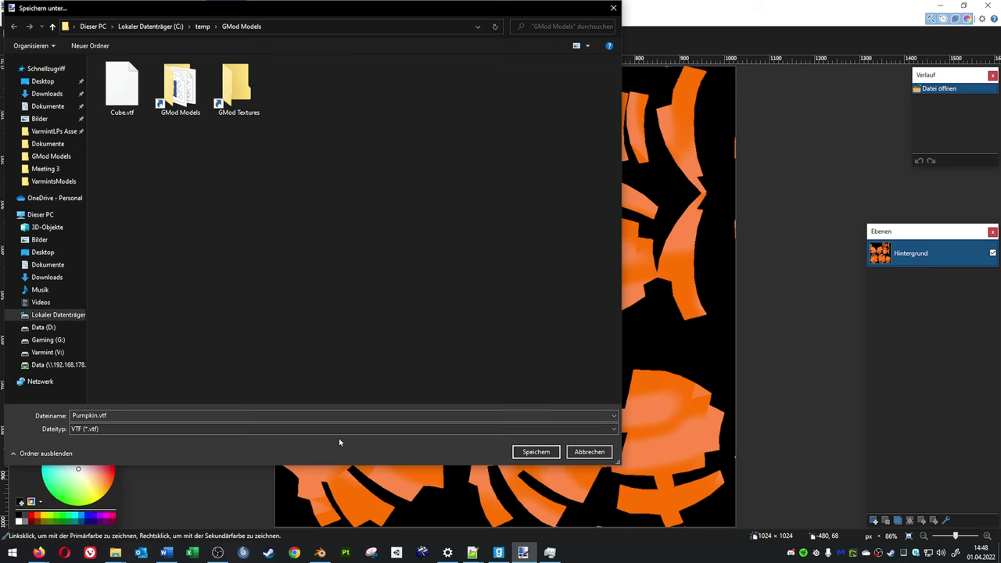
click(536, 452)
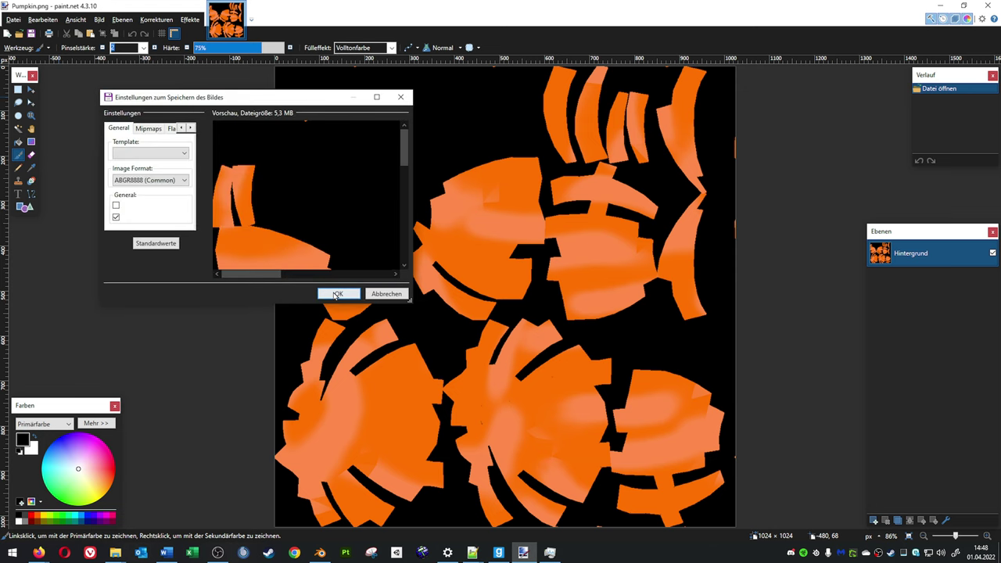
click(337, 294)
click(939, 5)
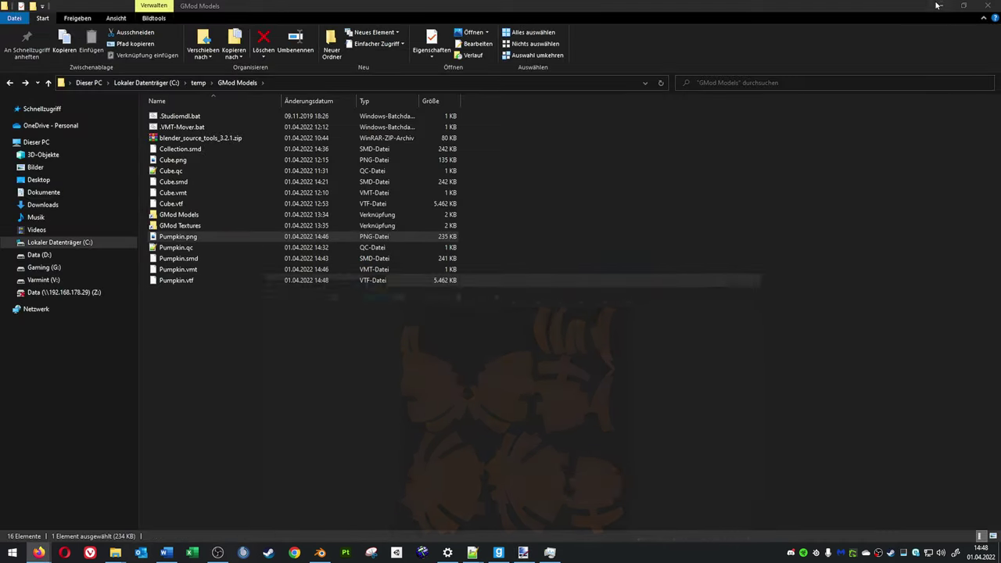
Locate Pumpkin.vmt and Pumpkin.vtf, then open .VMT-Mover.bat for editing and examine its copy commands and the materials\models\VarmintsModels destination path.
click(195, 280)
ctrl+click(196, 270)
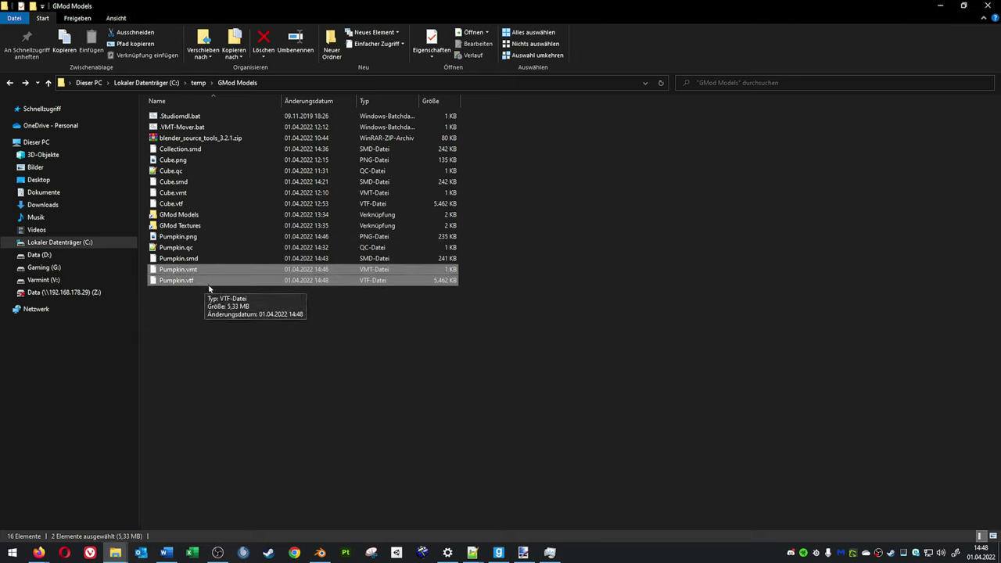
right_click(210, 130)
click(221, 128)
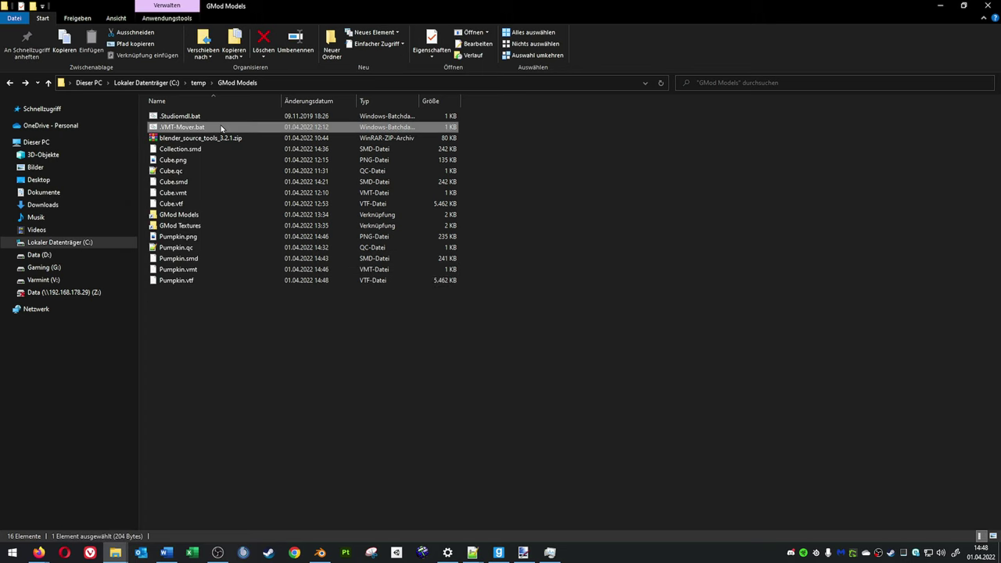
right_click(222, 127)
click(59, 144)
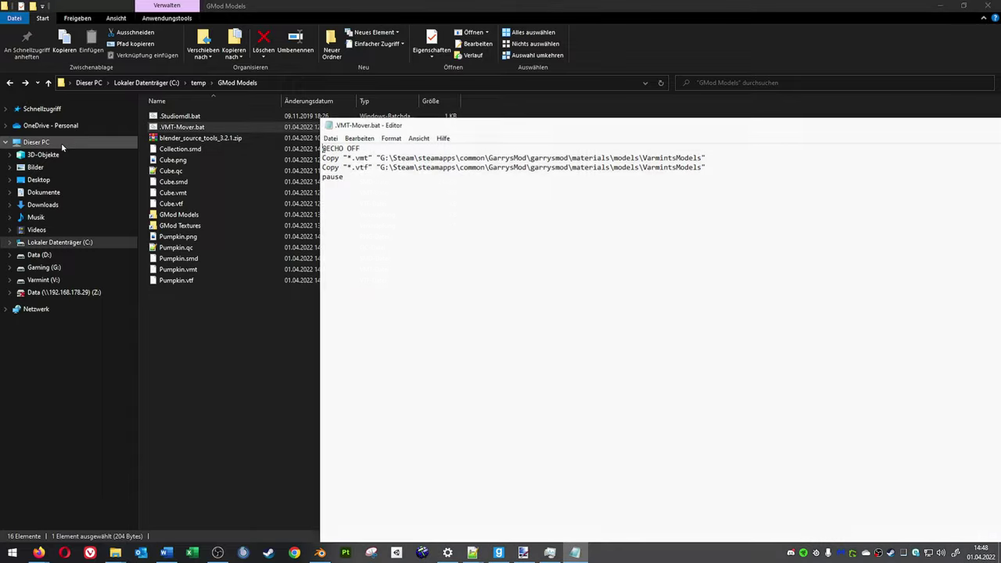
drag(526, 126, 492, 137)
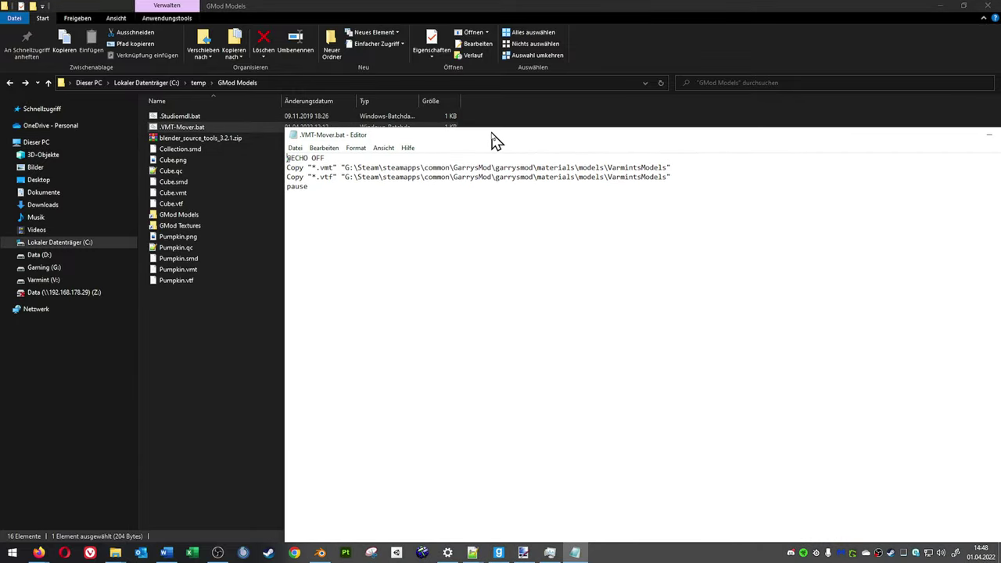
mouse_move(343, 167)
mouse_down()
mouse_move(671, 167)
mouse_move(630, 177)
mouse_move(356, 168)
mouse_up()
drag(536, 176, 670, 177)
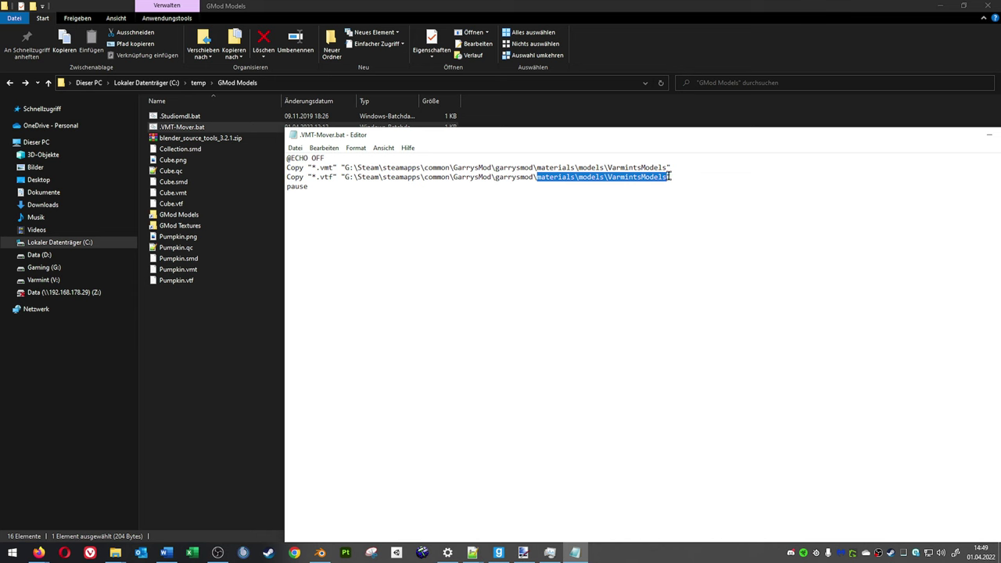
Run .VMT-Mover.bat with Pumpkin.vmt and Pumpkin.vtf to copy the texture files, checking the VarmintsModels materials folder before and after.
key(alt+Tab)
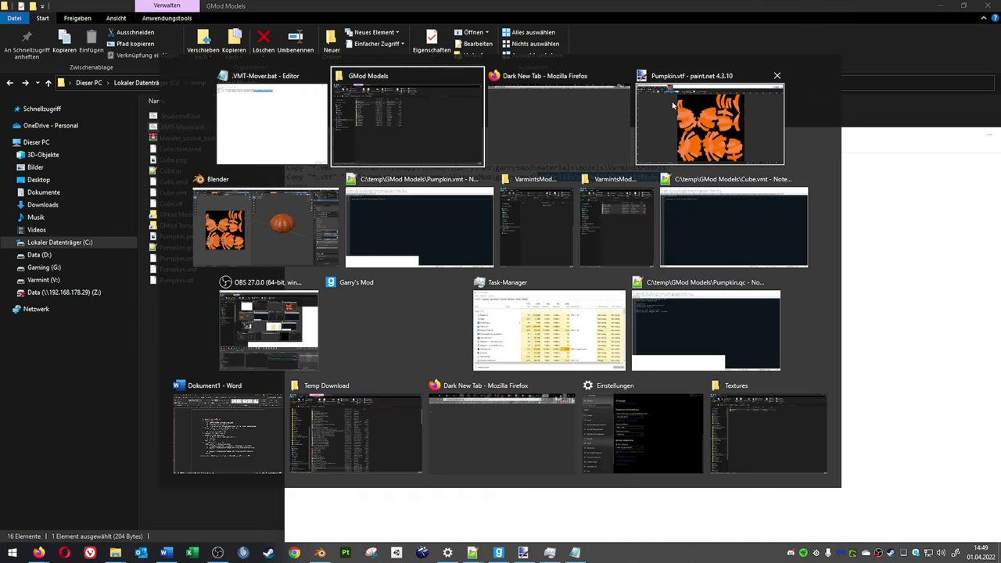
click(557, 247)
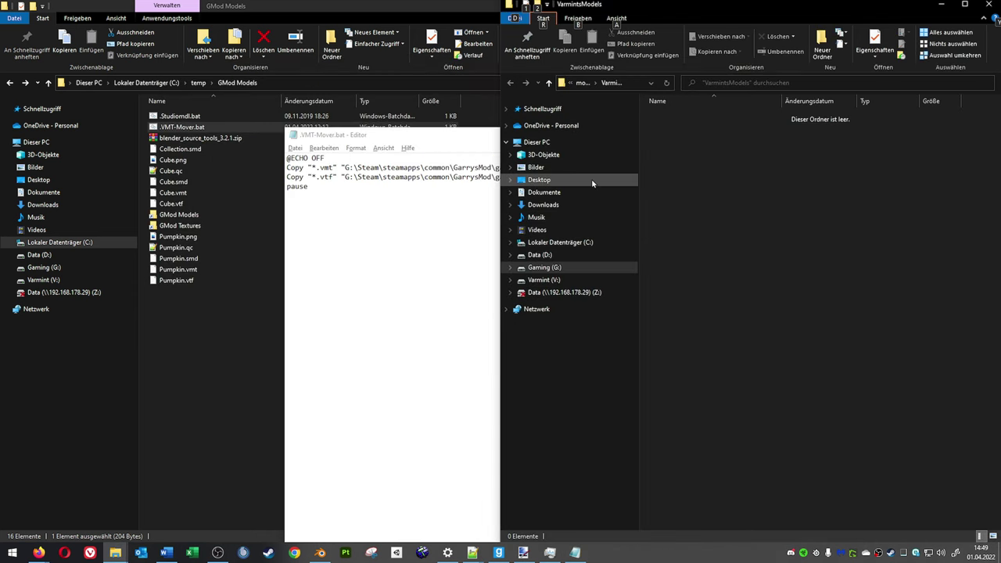
click(186, 286)
ctrl+click(187, 270)
drag(187, 270, 193, 127)
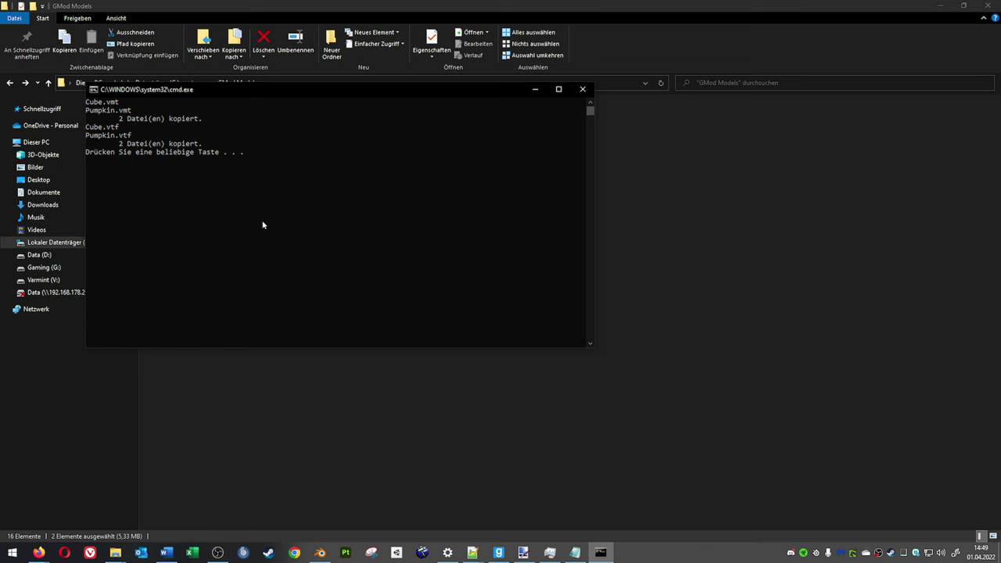
click(232, 237)
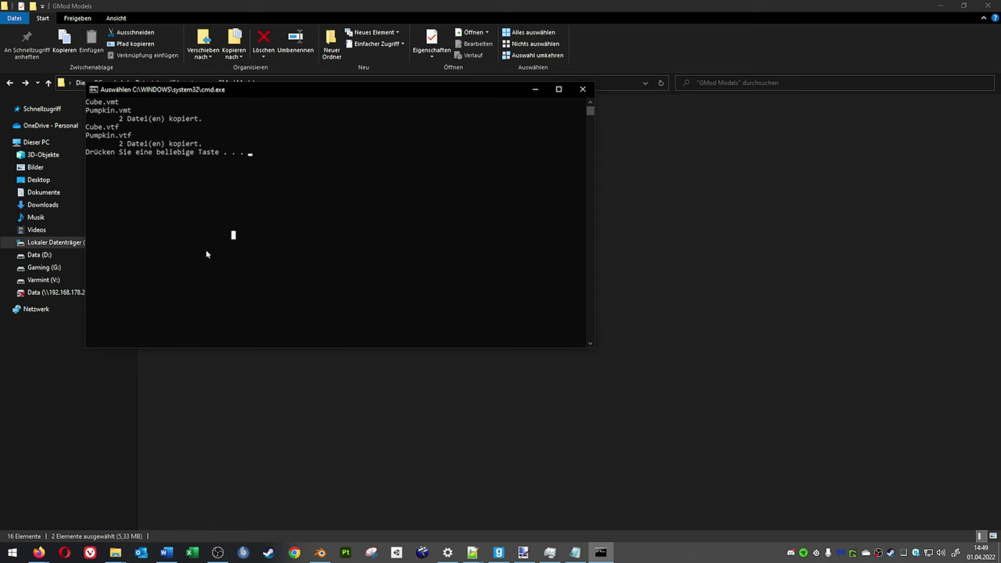
key(alt+Tab)
key(alt+Tab)
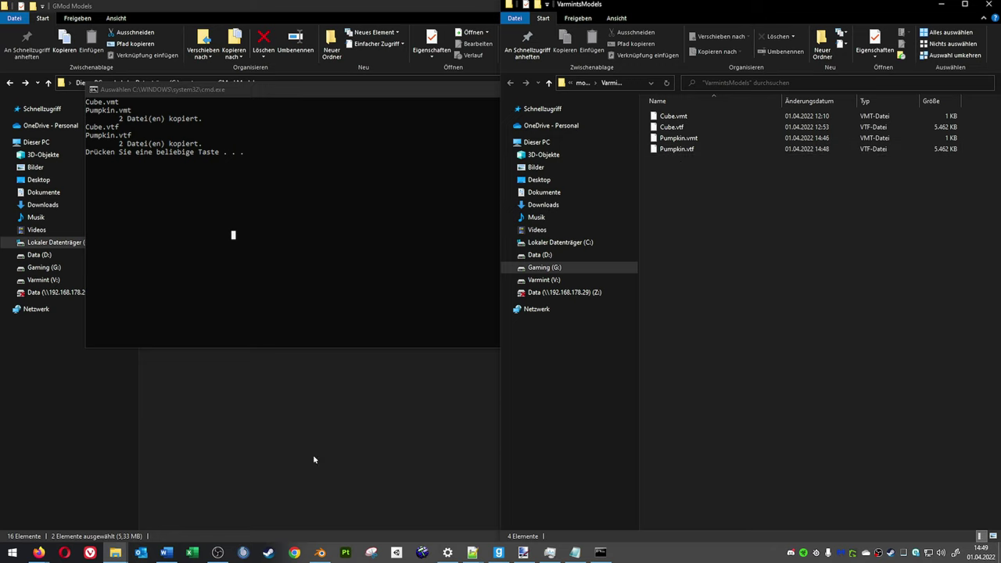
Switch to Hammer and open the recent map Basic Empty Starter Map.vmf.
click(422, 553)
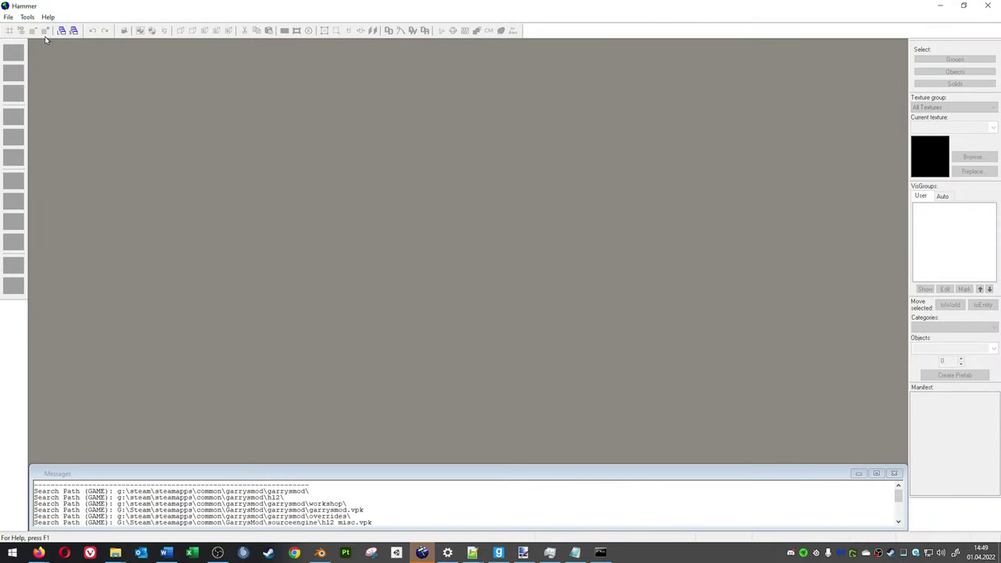
click(8, 17)
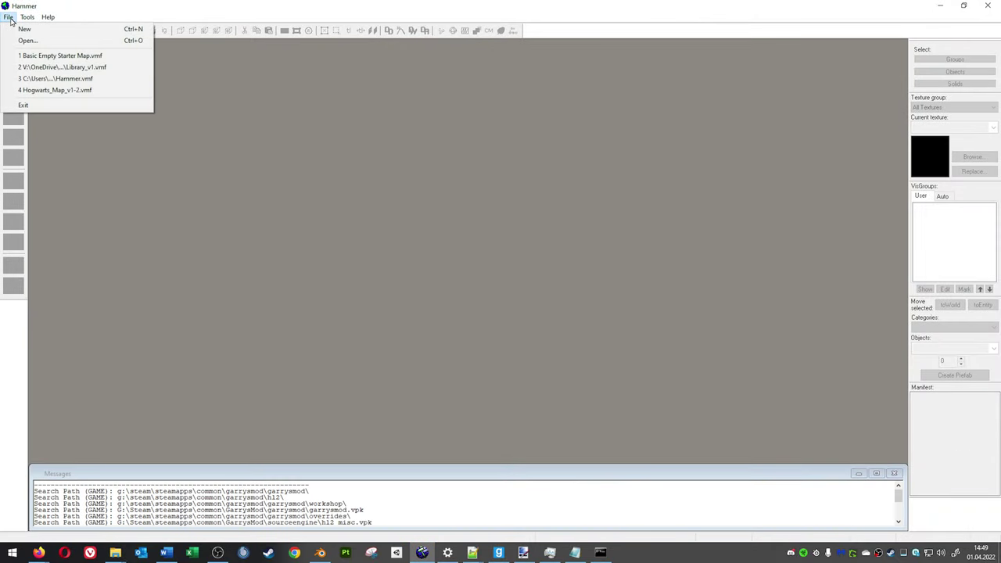
click(45, 57)
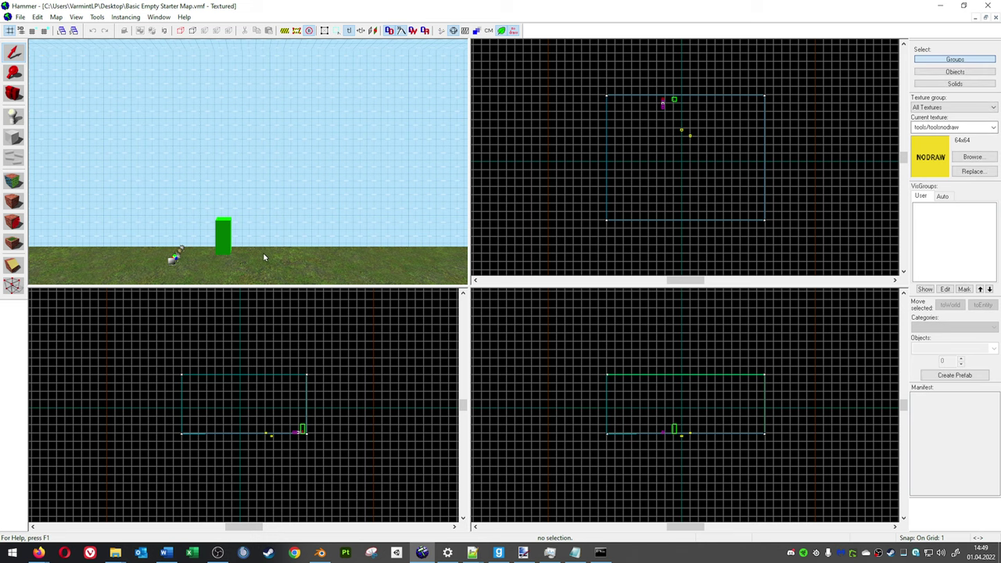
Move closer to the orange pumpkin prop_static on the grass in the 3D view and delete it from the map.
scroll(265, 253, down, 4)
scroll(266, 253, up, 3)
scroll(267, 253, down, 1)
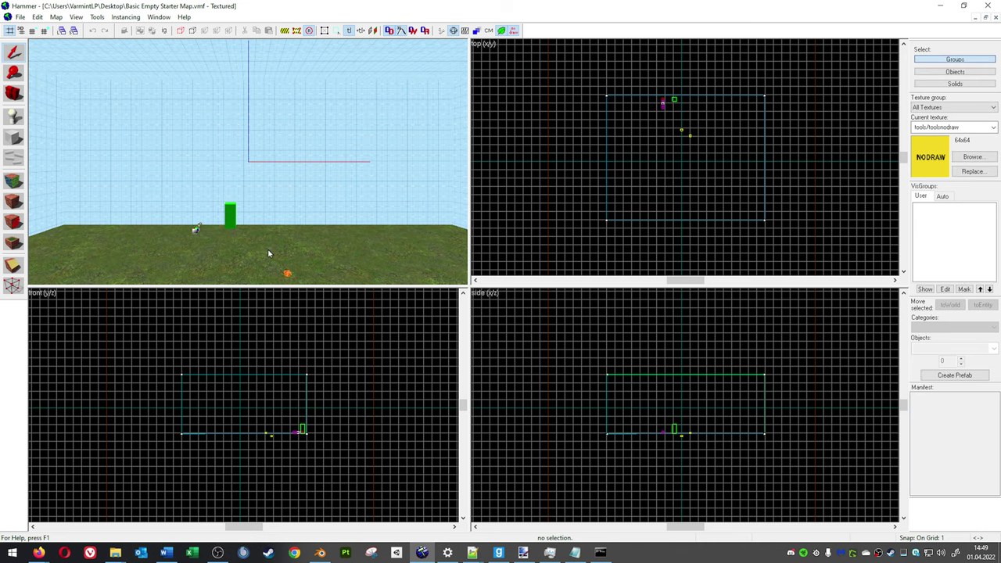
key(z)
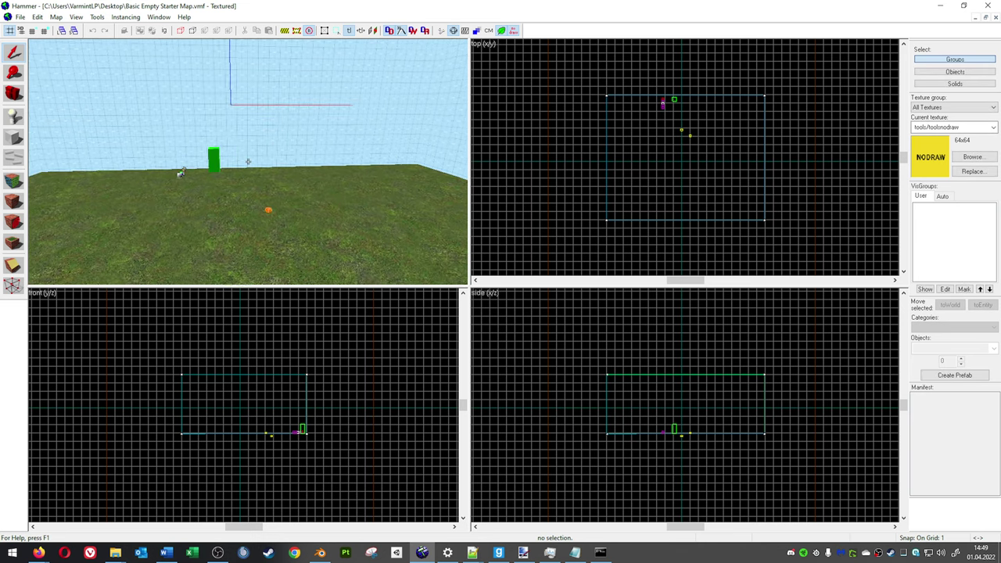
key(w)
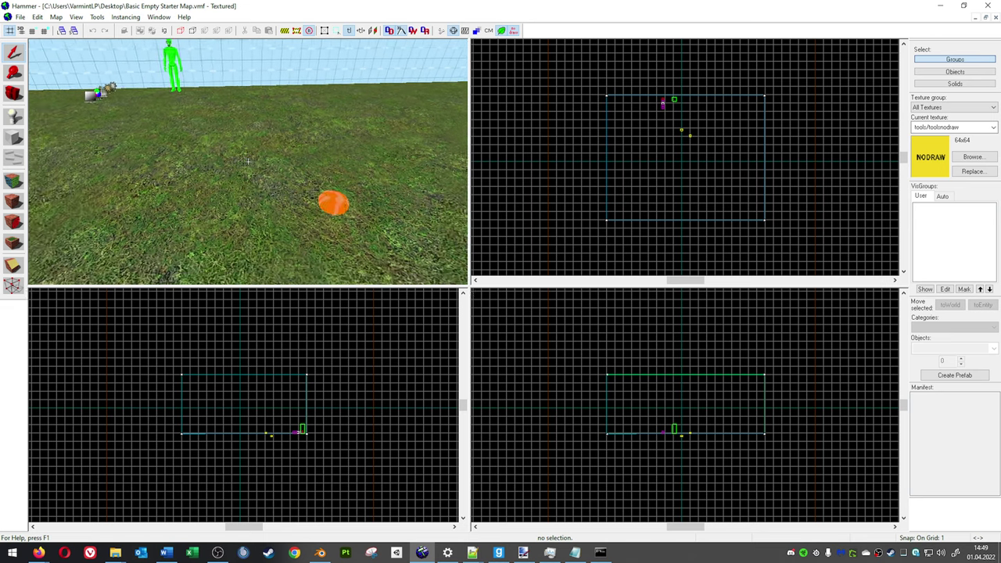
key(s)
key(z)
click(320, 212)
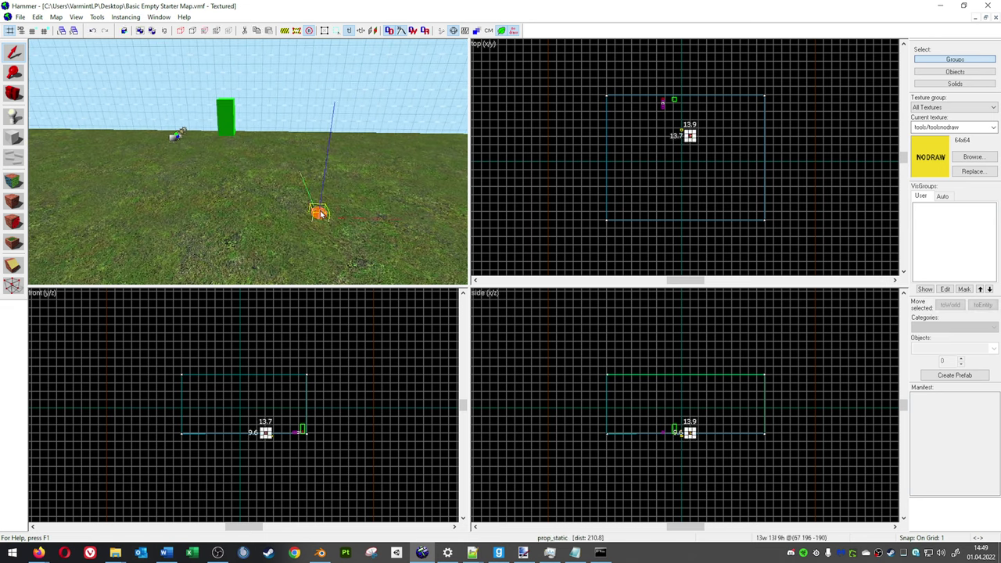
key(Delete)
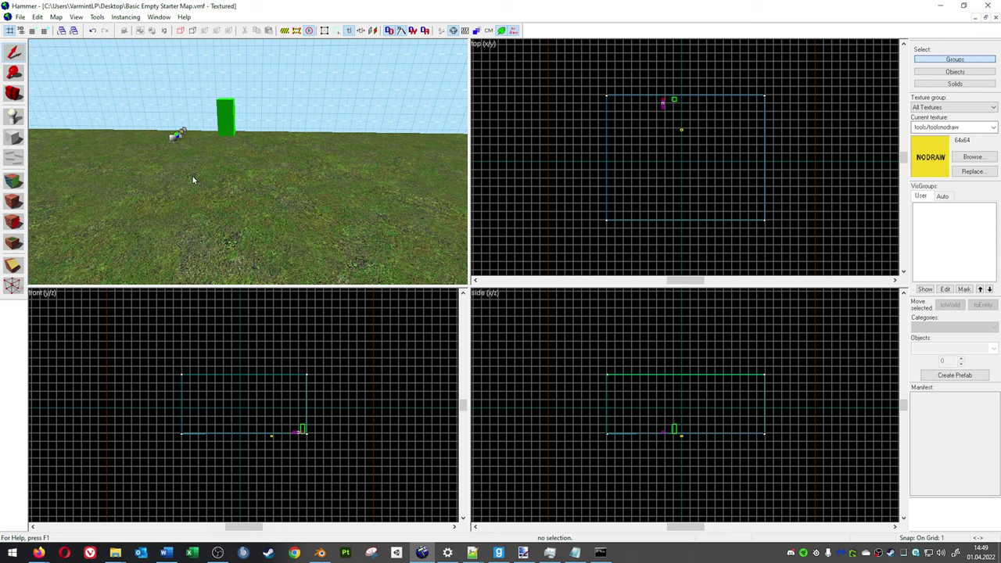
Place a new info_player_start point entity on the grass in front of the green player start in the 3D view.
click(14, 116)
click(234, 183)
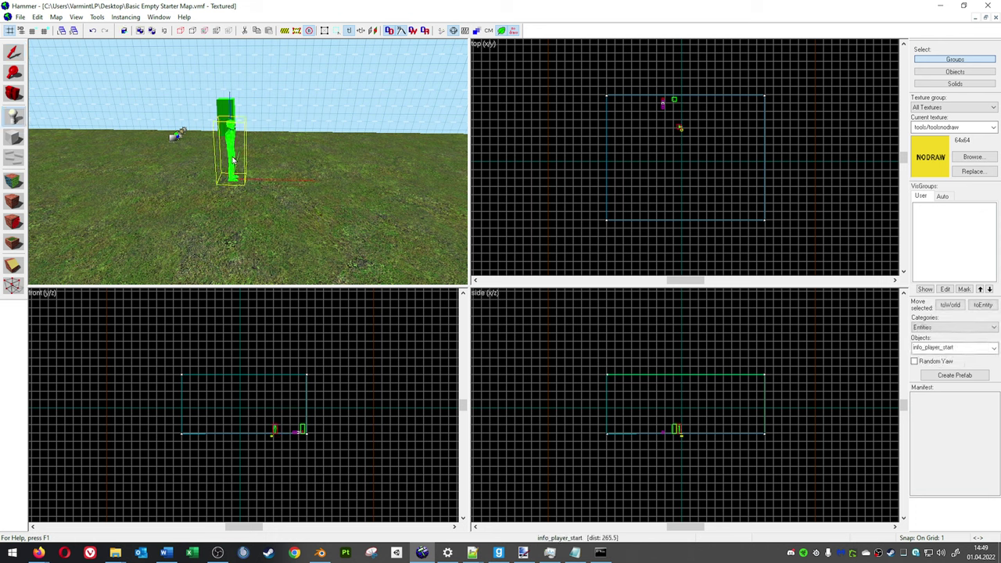
key(shift+s)
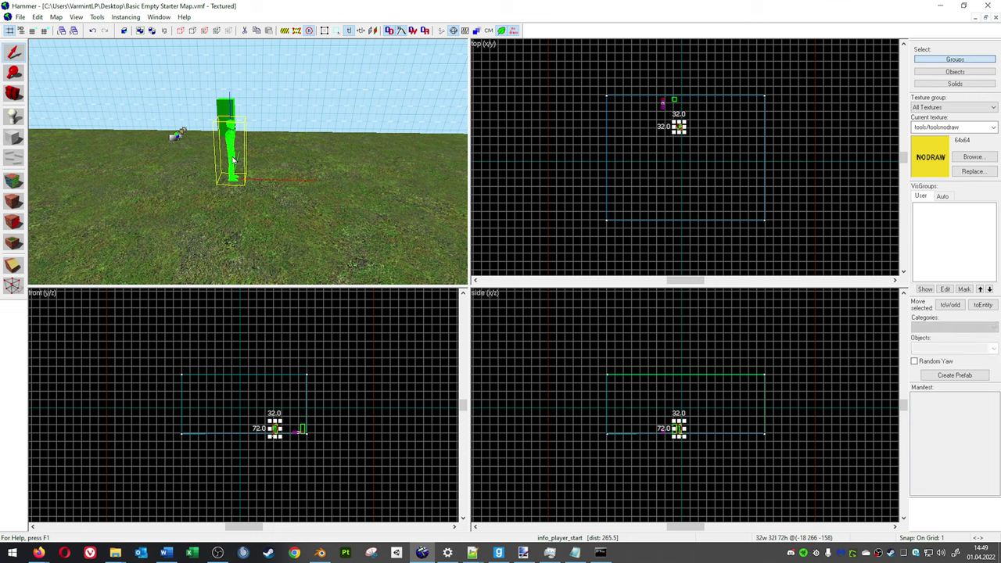
Change the new entity's class to prop_static and apply it.
double_click(233, 160)
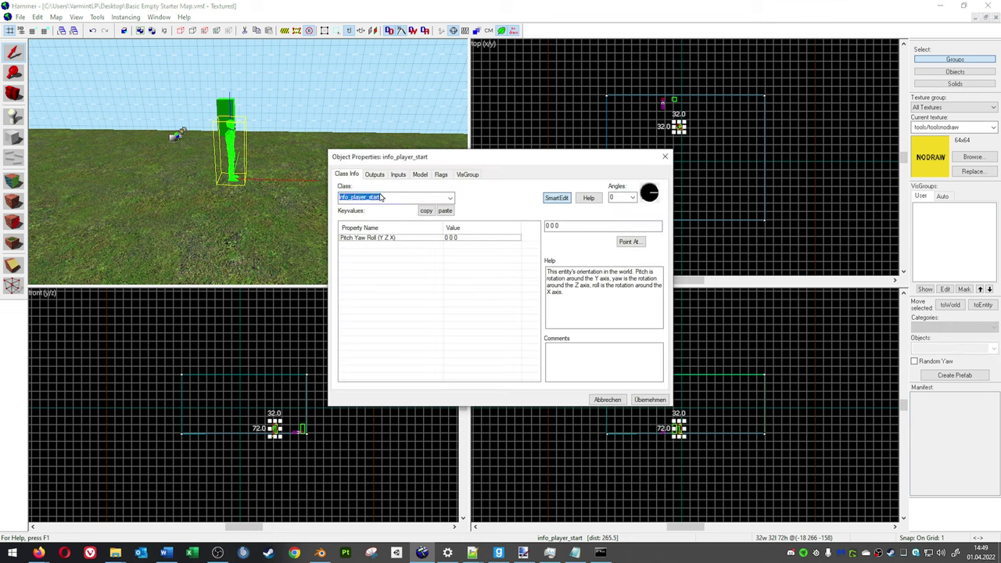
text(prop)
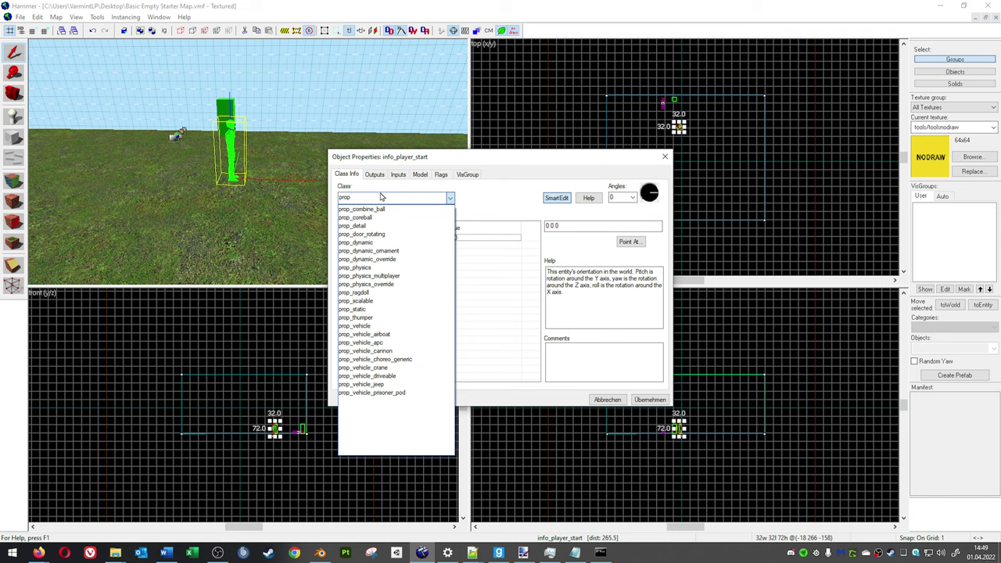
text(_sta)
key(Escape)
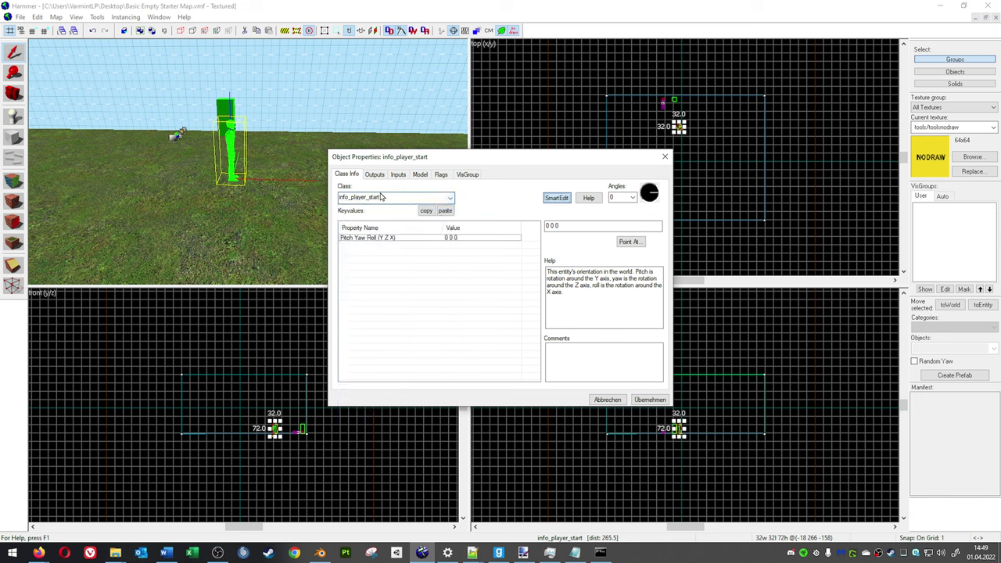
double_click(382, 197)
text(Prop)
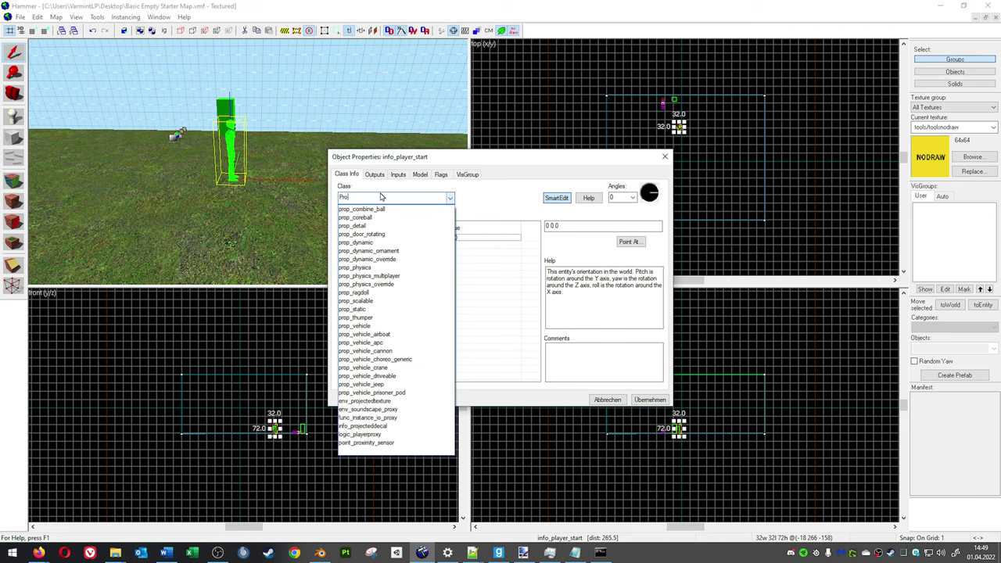
text(_s)
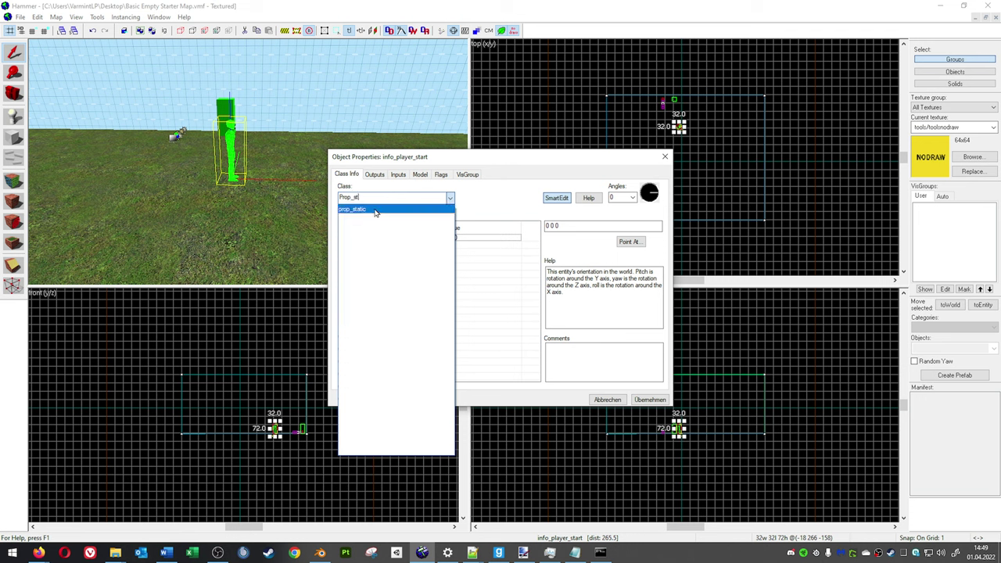
text(t)
click(375, 210)
click(637, 398)
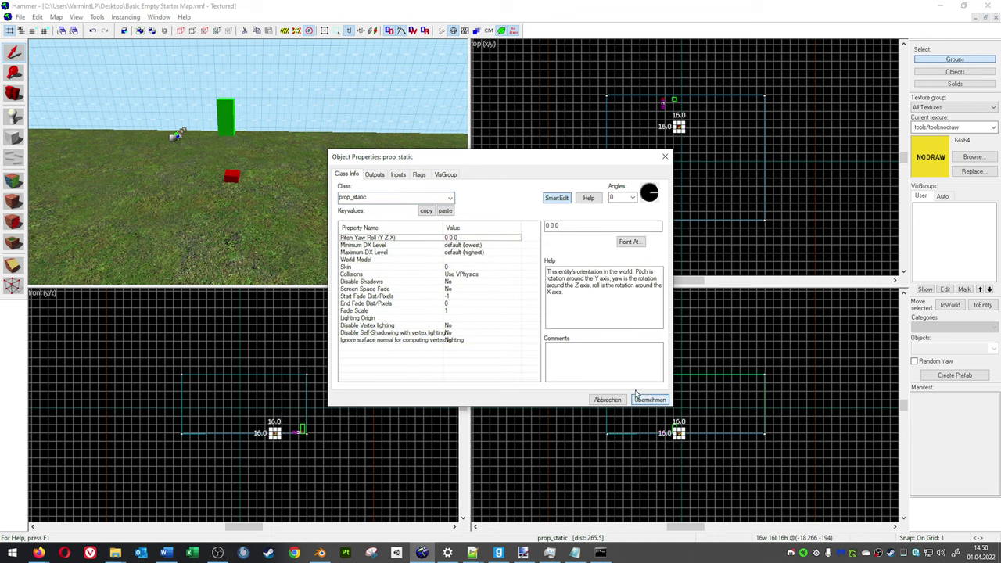
Set the prop_static's World Model to pumpkin.mdl from the varmintsmodels folder, apply it and close the object properties.
double_click(457, 259)
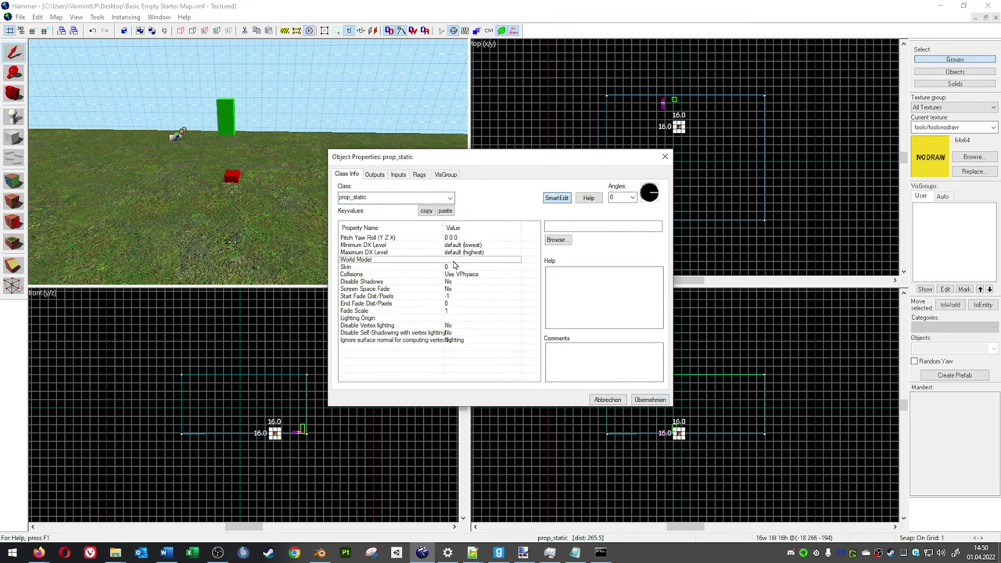
drag(902, 94, 391, 22)
scroll(381, 164, up, 3)
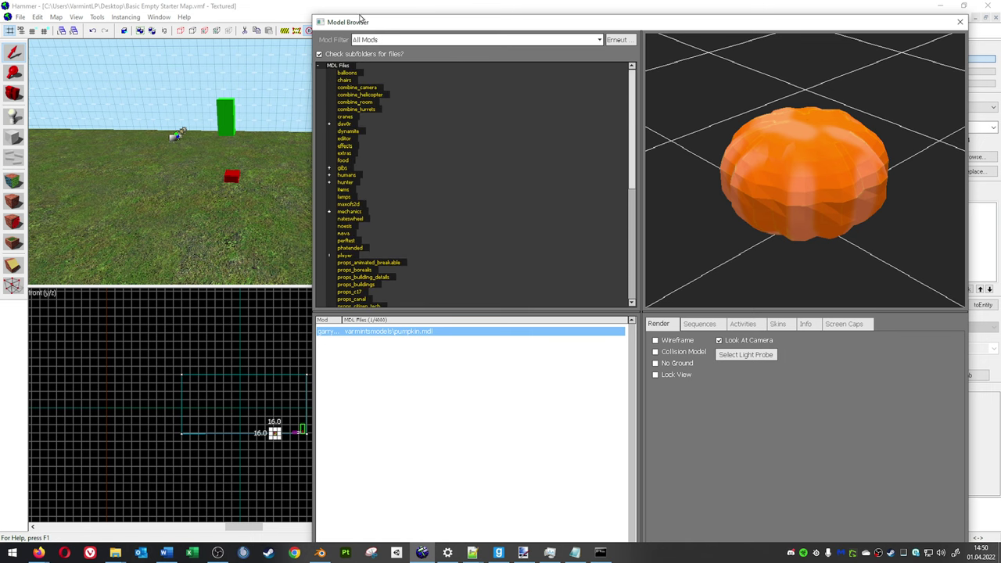
drag(383, 17, 367, 70)
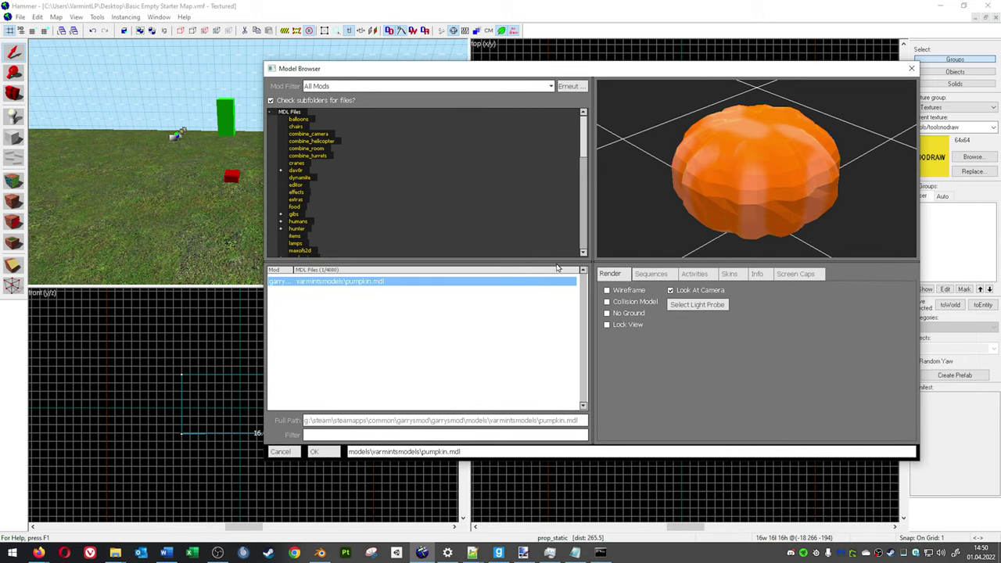
drag(553, 265, 518, 319)
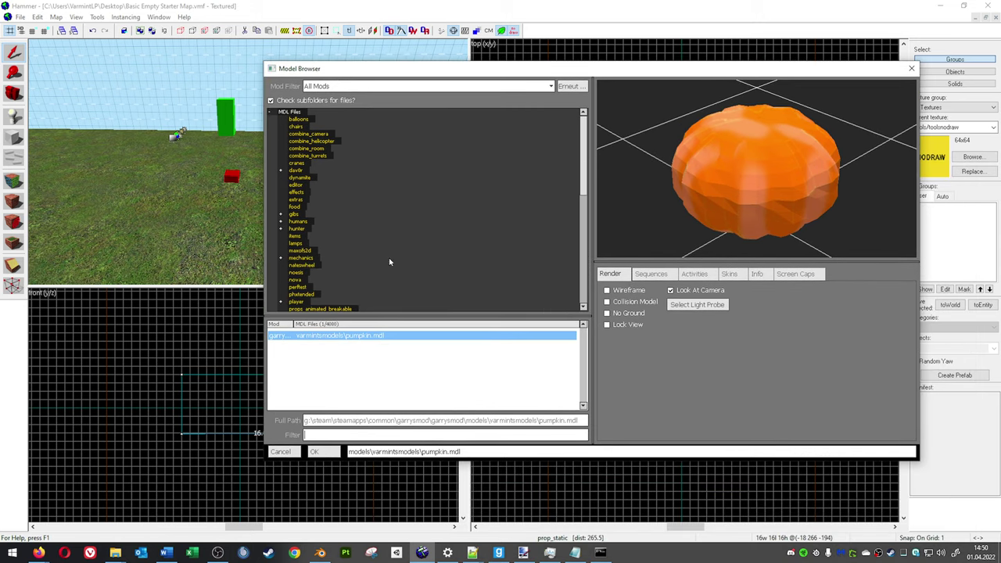
scroll(329, 223, down, 10)
click(306, 265)
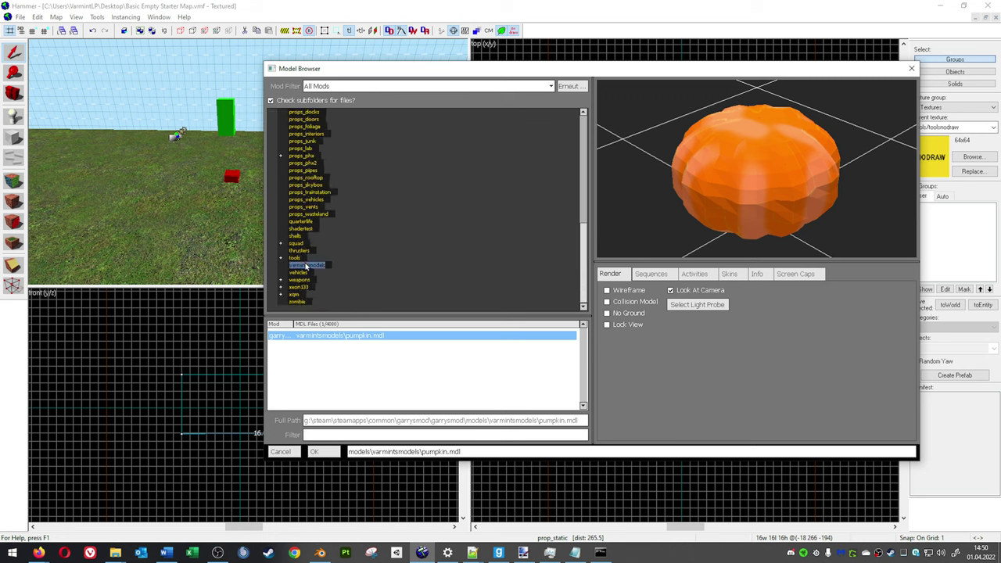
click(306, 267)
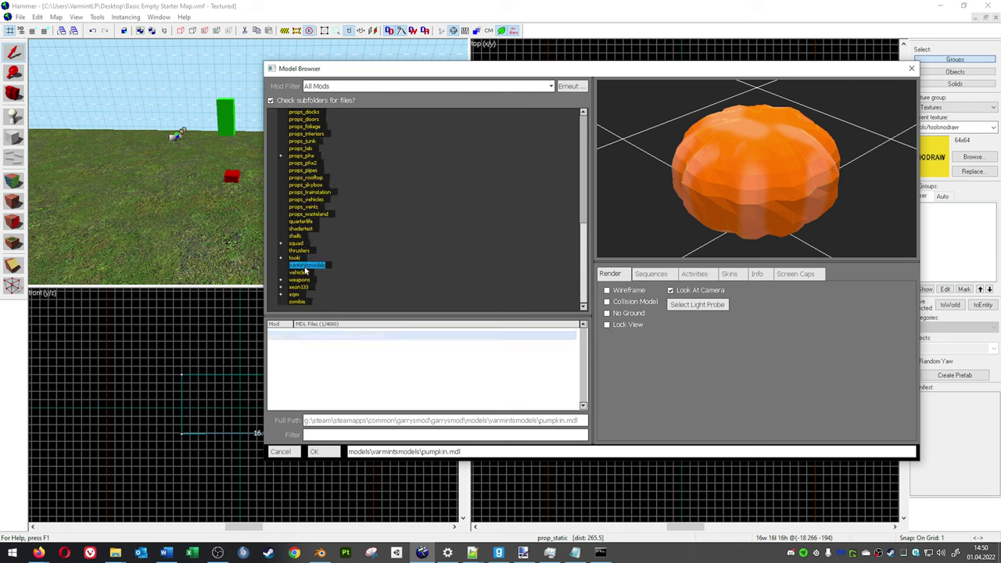
click(351, 337)
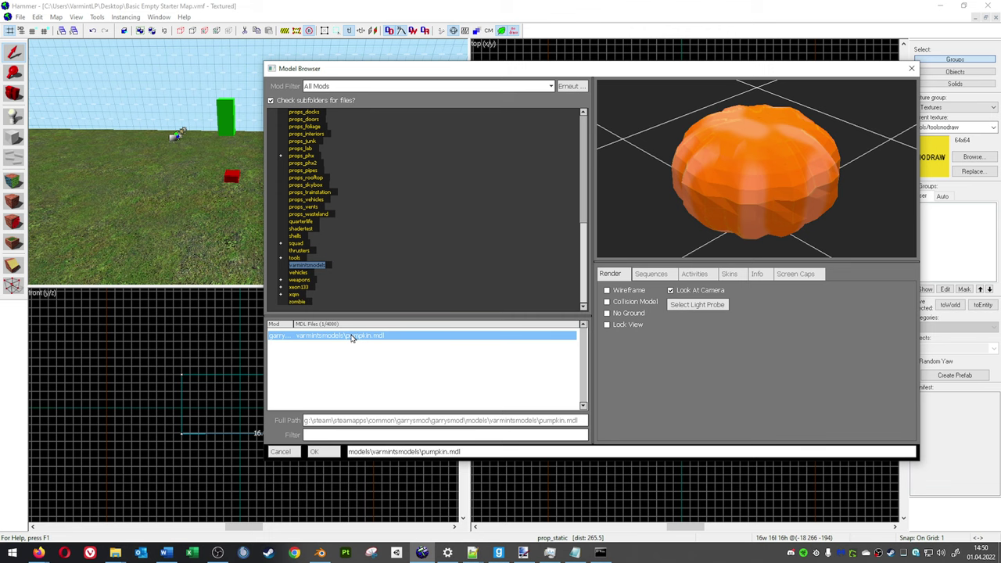
double_click(352, 338)
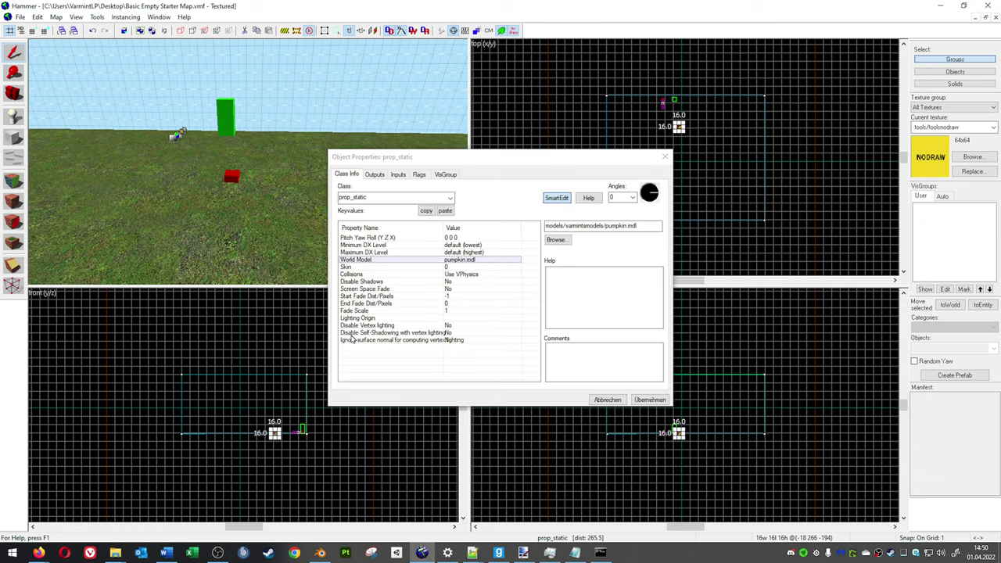
click(648, 400)
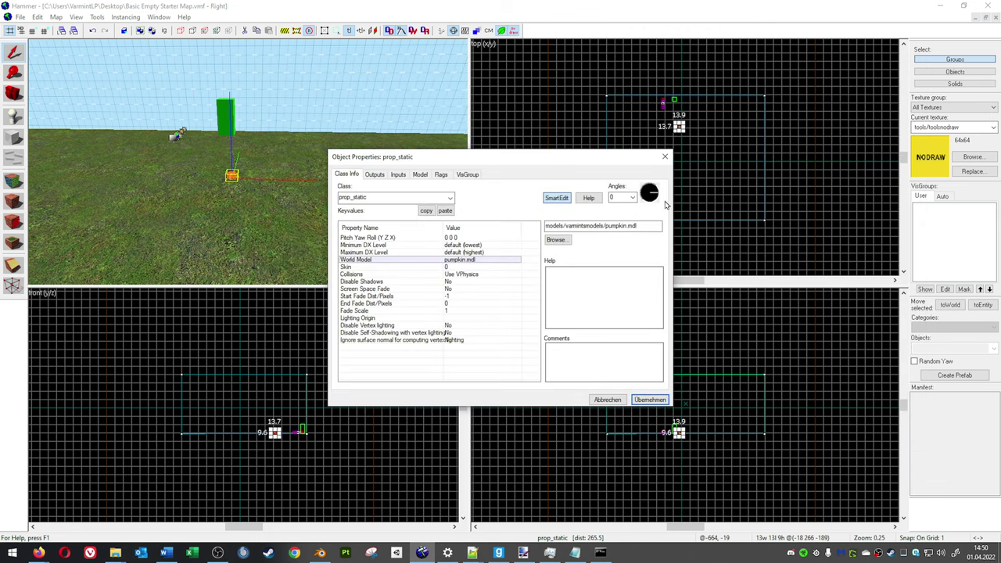
click(665, 156)
Examine the placed pumpkin model on the grass up close and from a distance in the 3D view.
scroll(176, 168, up, 2)
scroll(178, 167, down, 1)
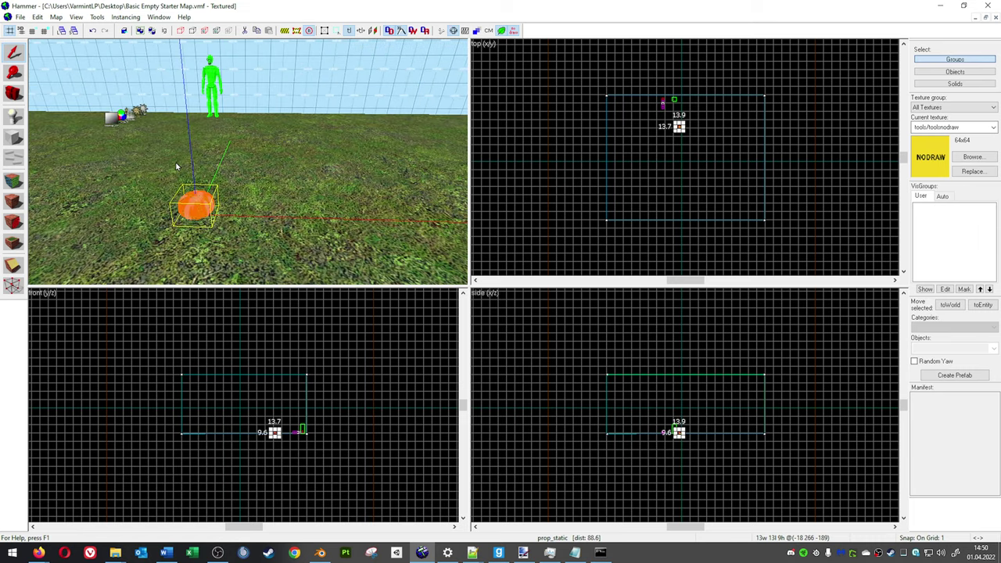
key(z)
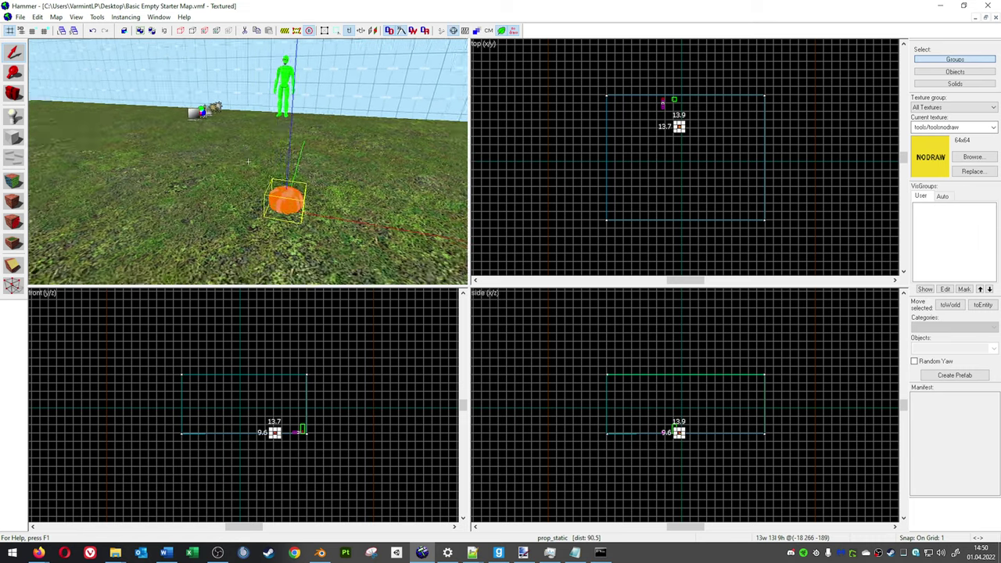
key(w)
key(s)
key(s)
key(w)
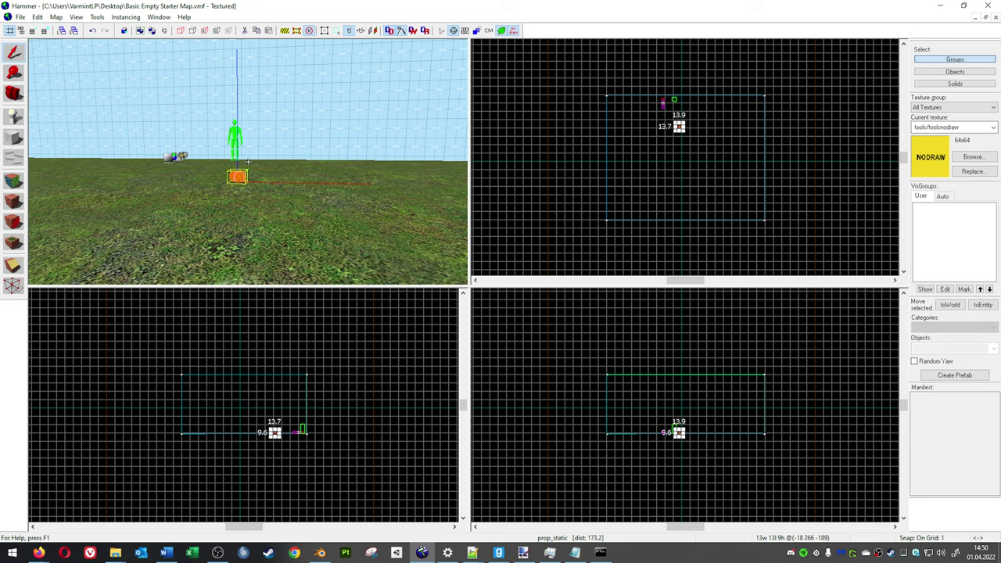
key(s)
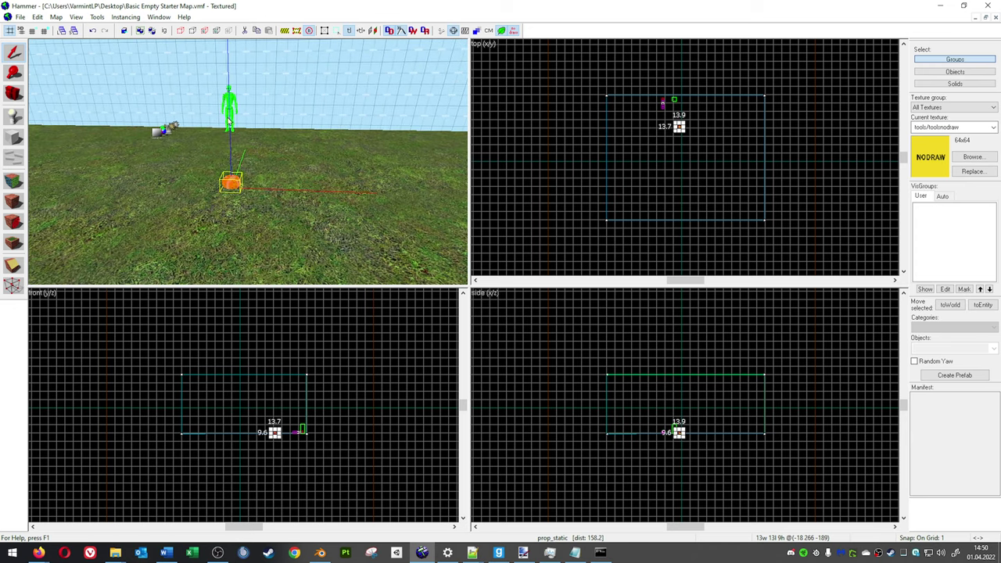
Compile the map with BSP, VIS and RAD set to Normal and launching the game disabled.
click(20, 17)
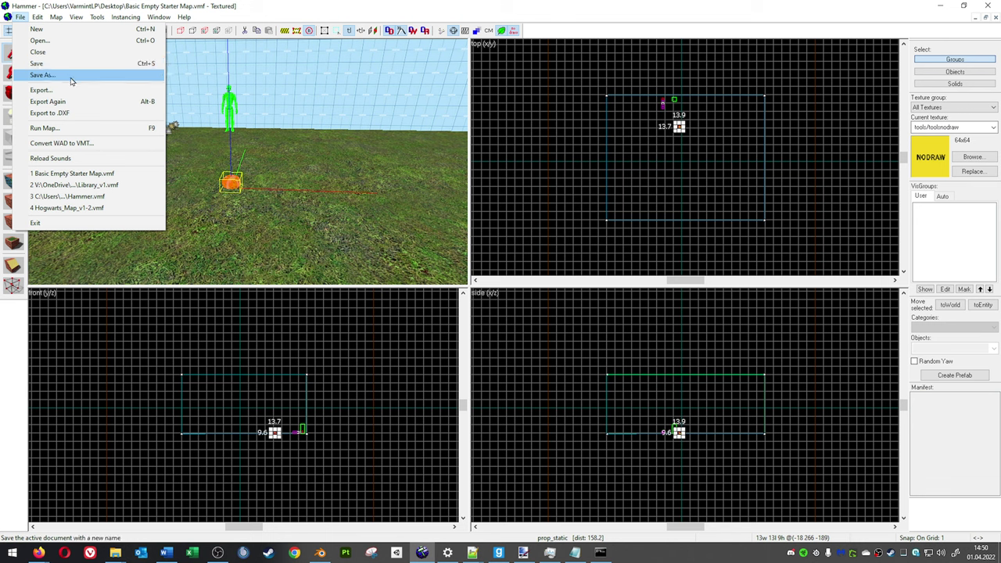
click(42, 131)
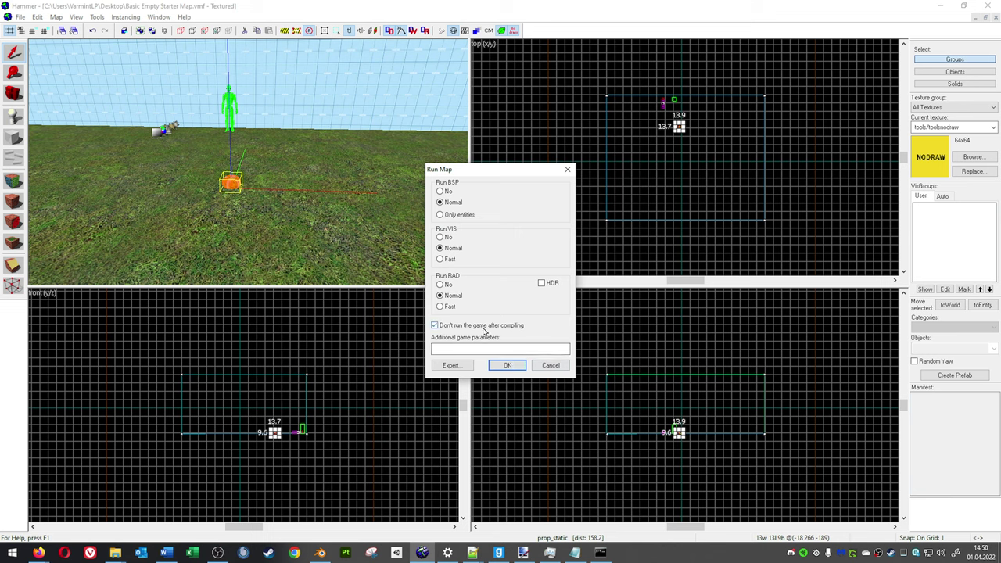
click(507, 366)
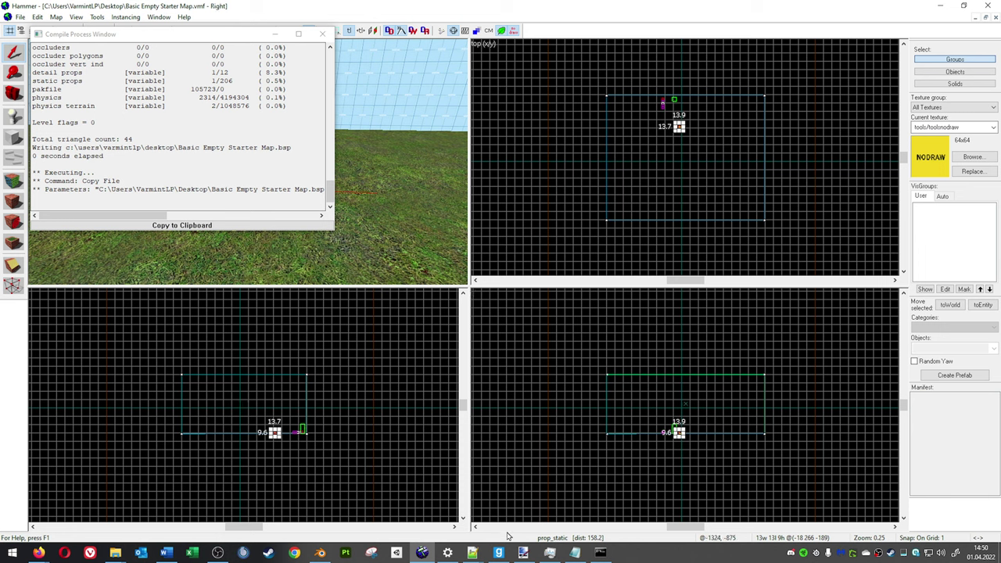
Switch to Garry's Mod, start the basic empty starter map in single player and walk up to inspect the pumpkin.
mouse_move(505, 554)
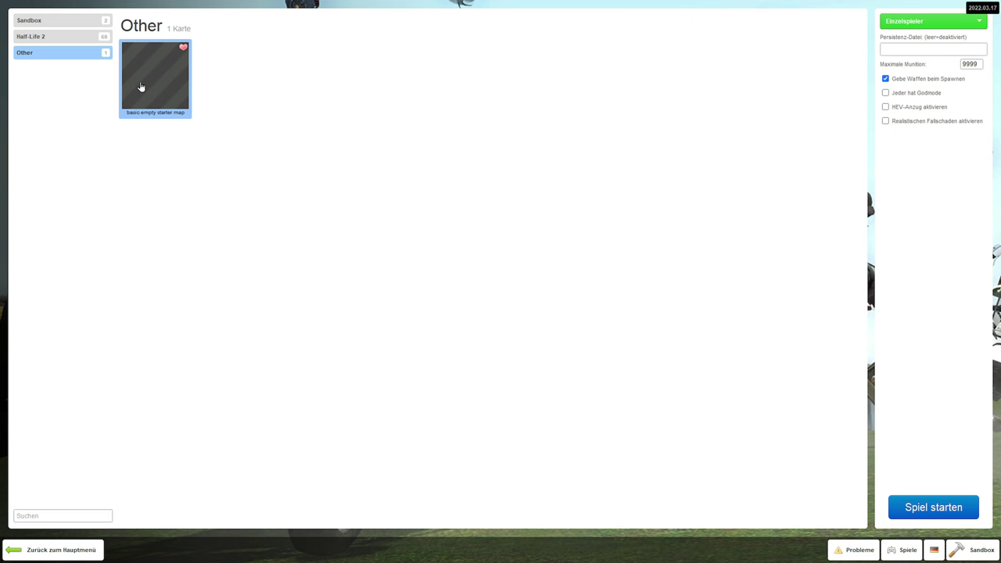
double_click(141, 84)
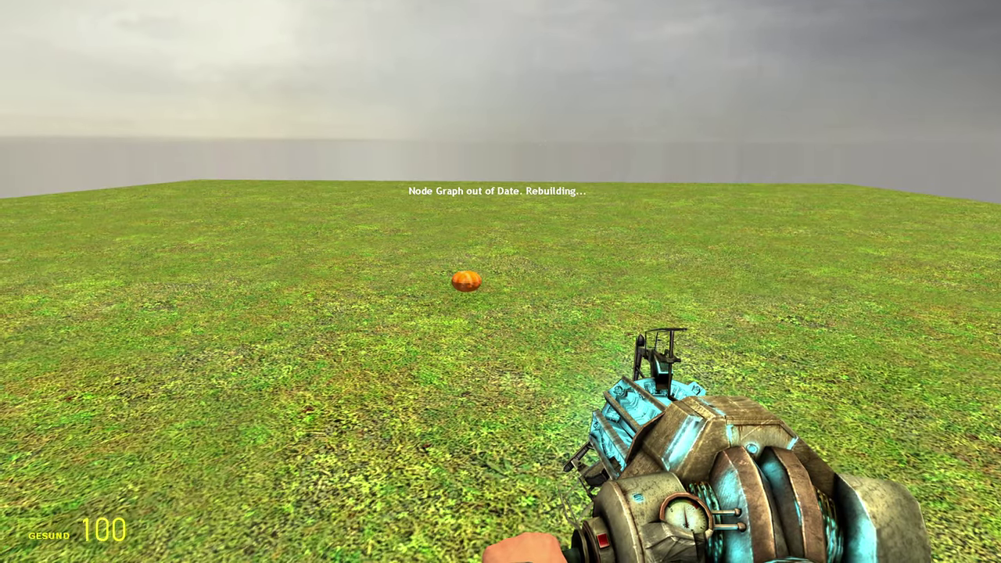
key(w)
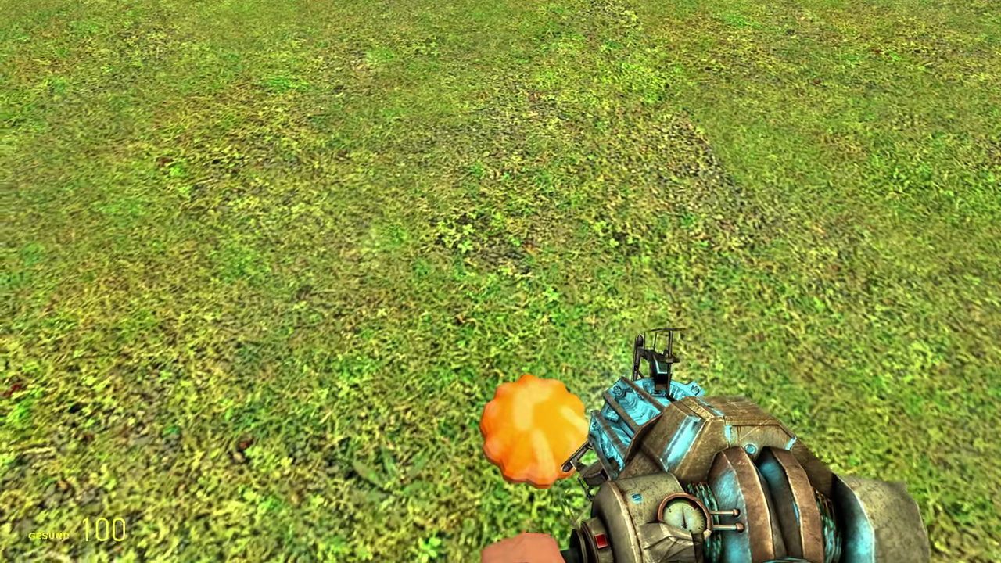
key(w)
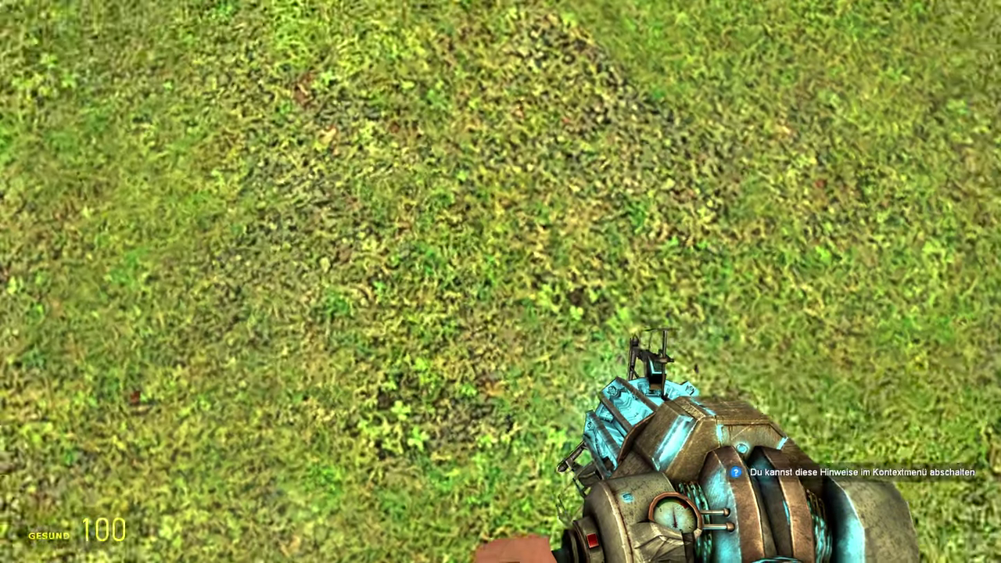
key(s)
key(w)
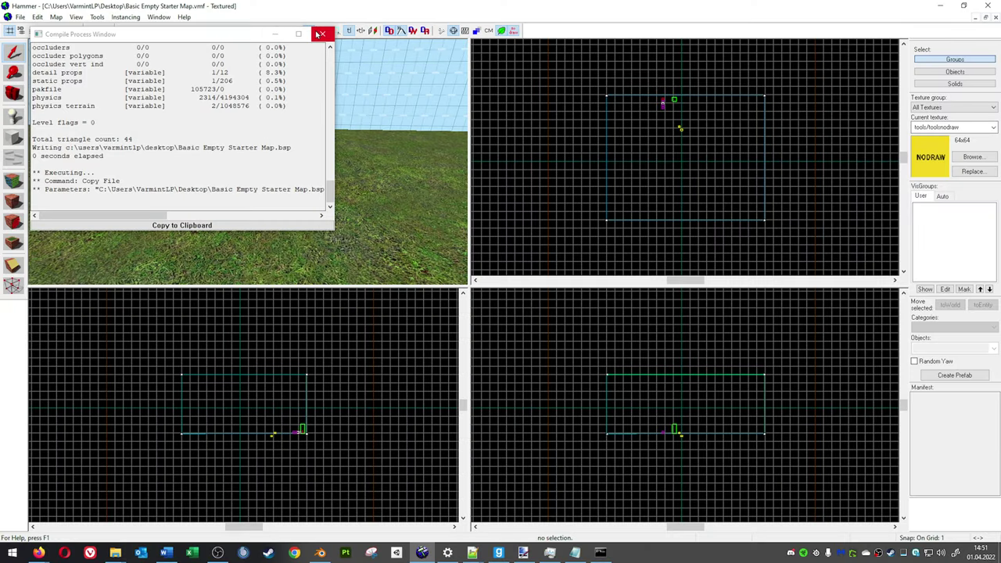
Close the compile process window and Hammer, and close the command window left over the GMod Models folder.
click(320, 34)
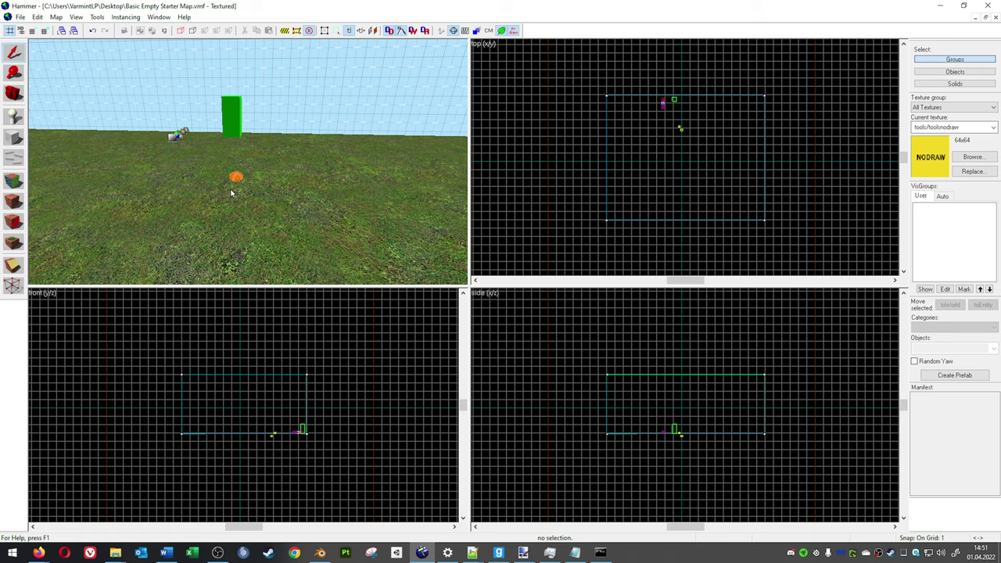
key(alt+Tab)
click(287, 125)
click(987, 6)
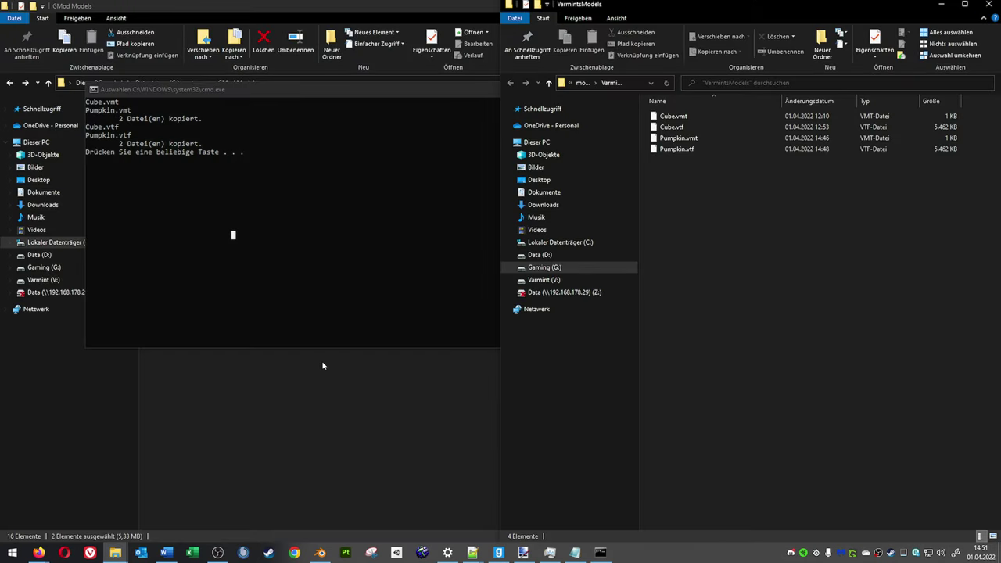
click(342, 253)
click(582, 89)
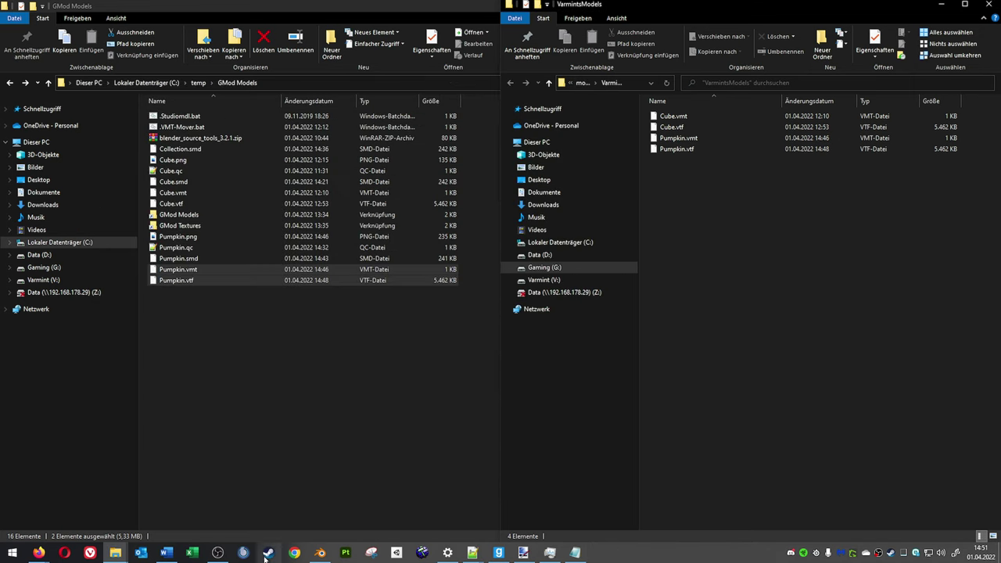
Switch to Blender and open the pumpkin mesh in the Modeling workspace.
click(319, 553)
scroll(547, 313, down, 4)
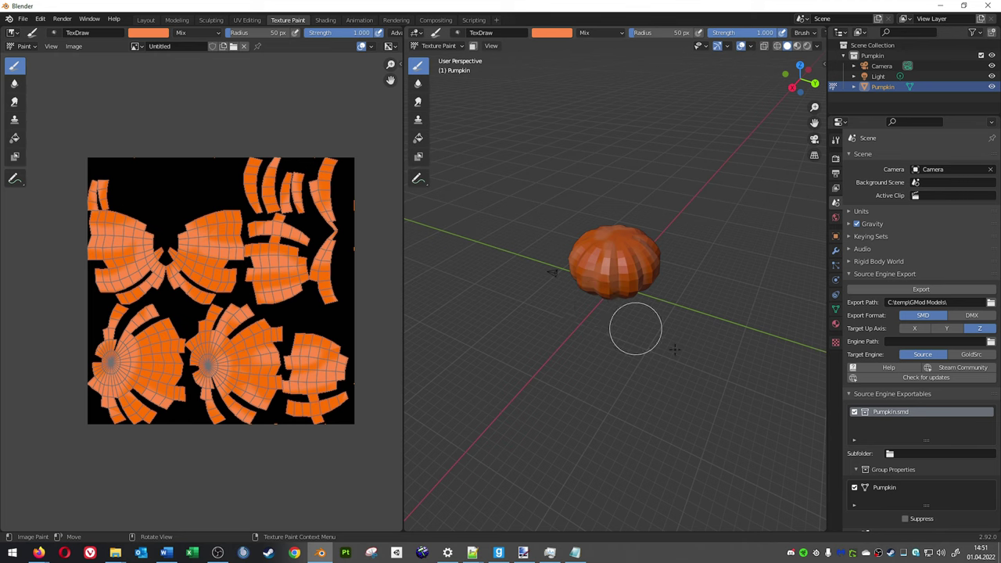
mouse_move(634, 331)
middle_down()
mouse_move(700, 316)
mouse_move(723, 324)
middle_up()
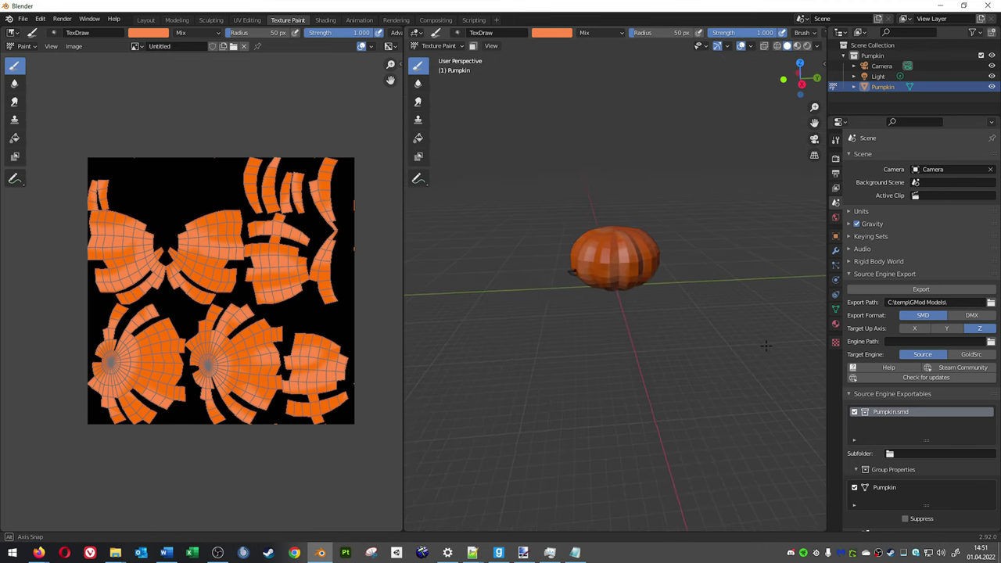
click(177, 20)
scroll(613, 214, down, 3)
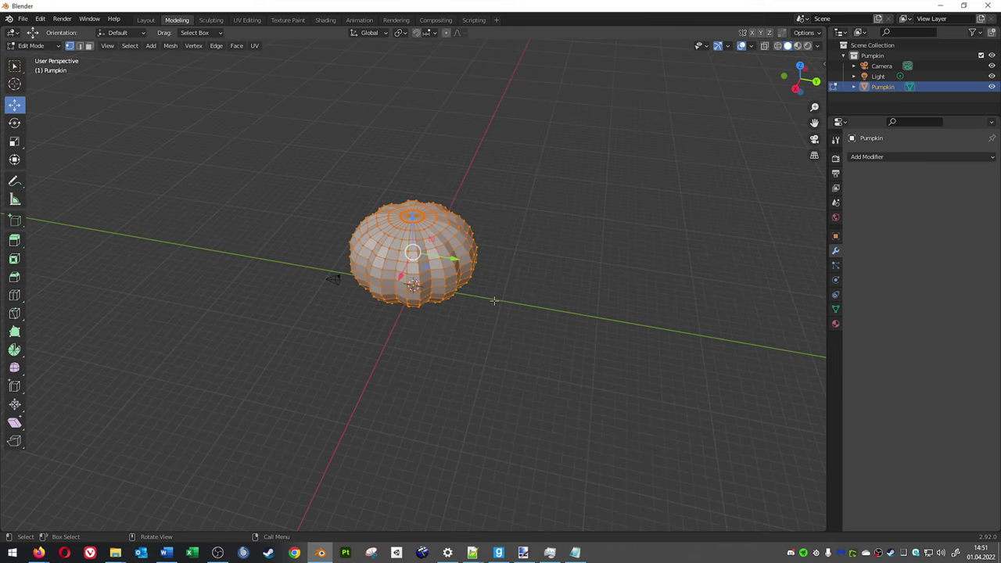
Scale up the whole pumpkin mesh and raise it along Z until its base rests near the ground plane.
middle_drag(520, 315, 556, 277)
key(s)
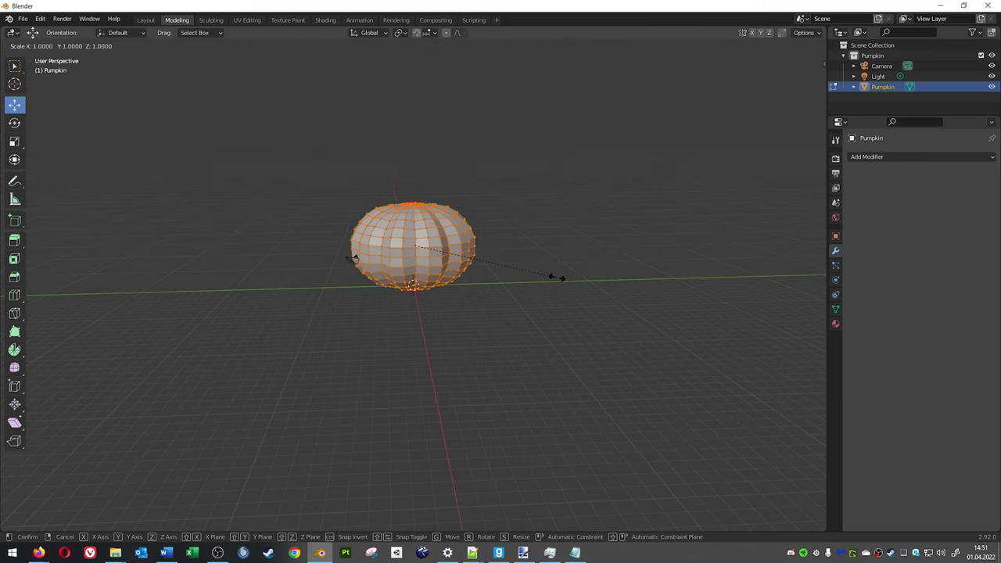
click(798, 241)
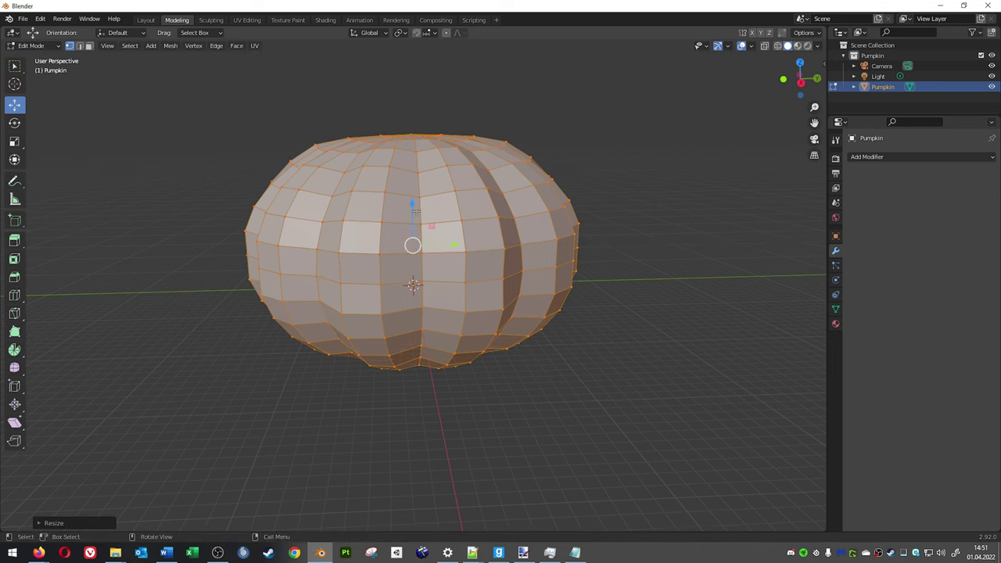
drag(415, 212, 409, 133)
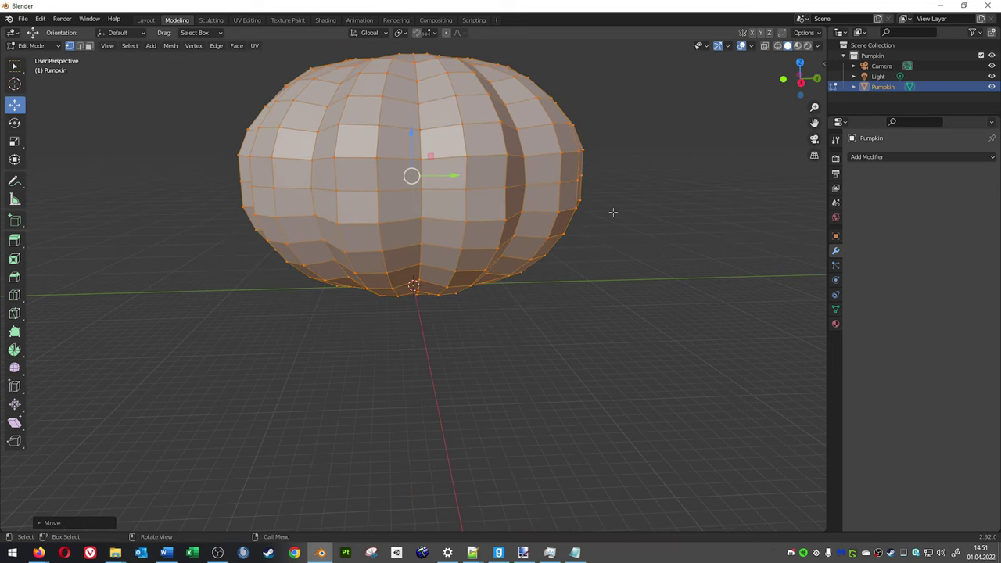
Add rigid body physics to the pumpkin and set its type to Passive.
click(835, 279)
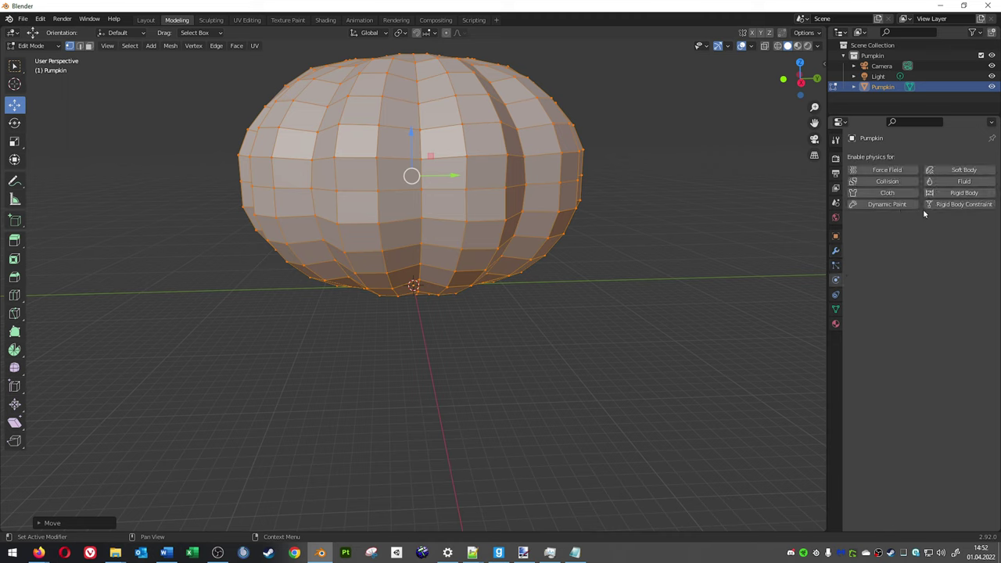
click(953, 196)
click(923, 235)
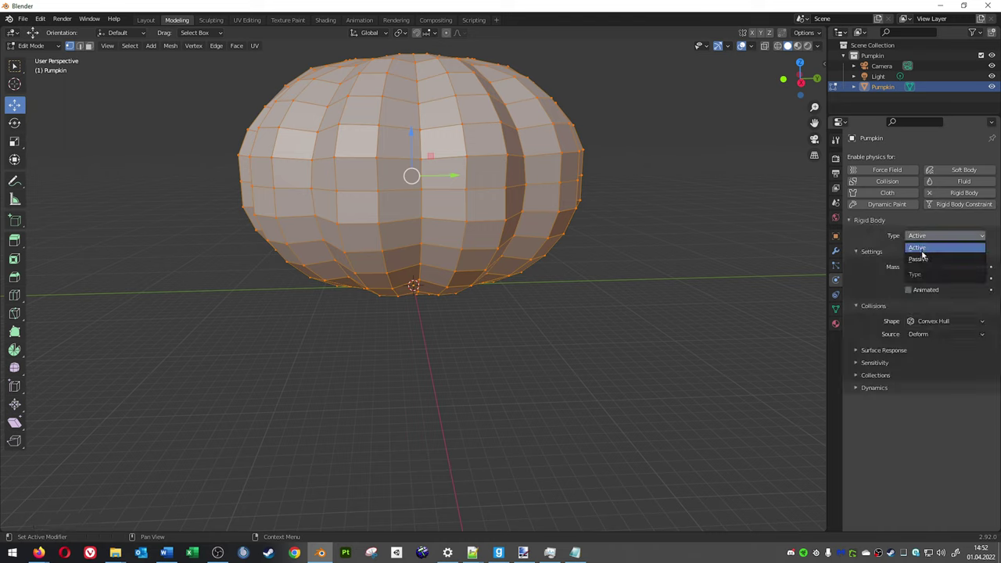
click(926, 261)
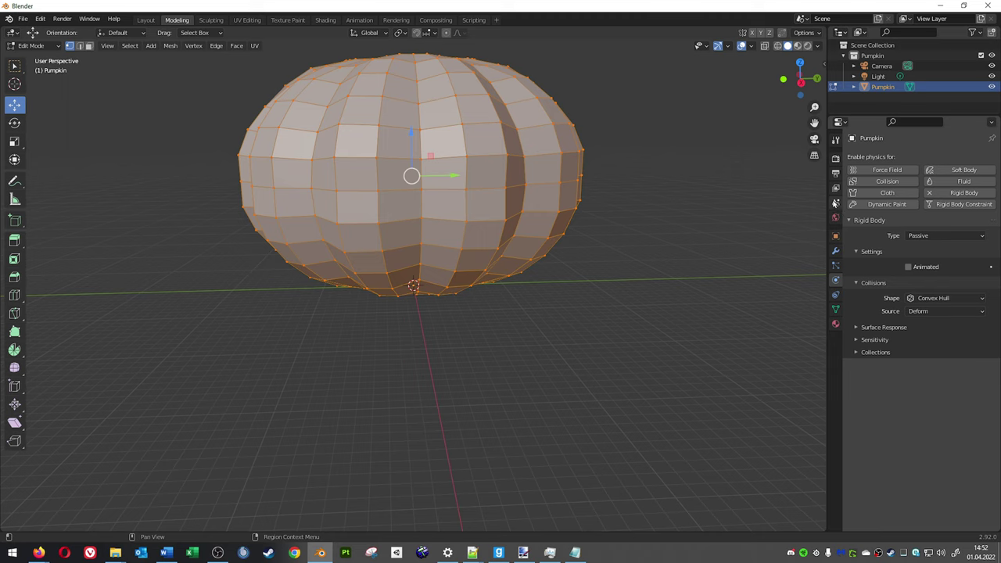
Export Pumpkin.smd with the Source Engine export in the scene properties.
click(836, 202)
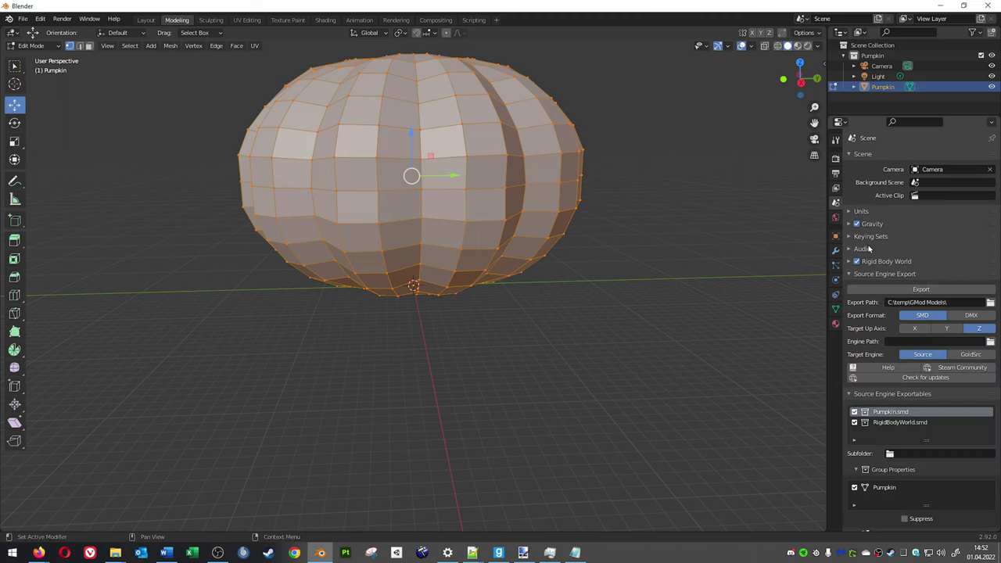
click(941, 291)
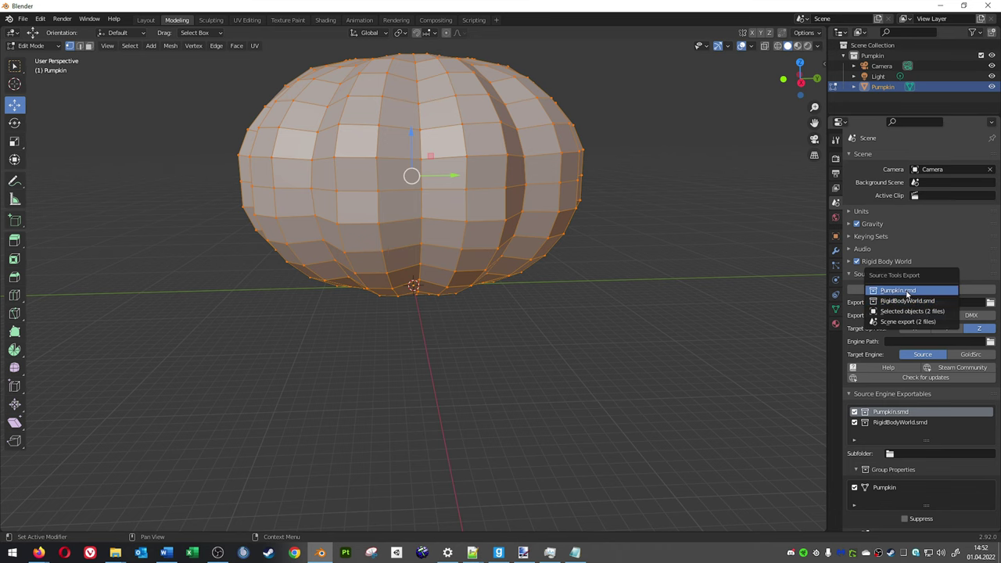
click(907, 294)
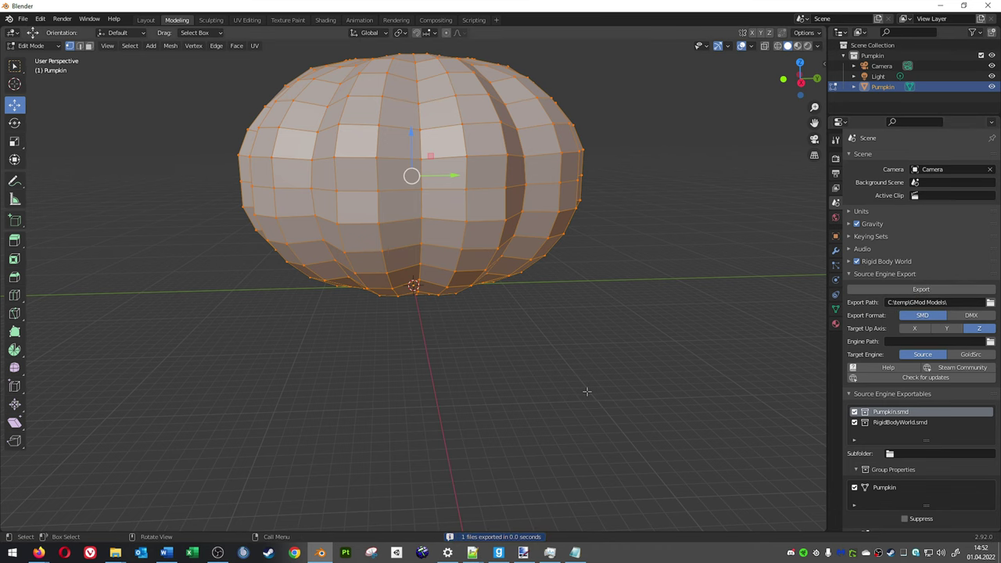
Switch to the GMod Models folder, compile Pumpkin.qc and Pumpkin.smd with .Studiomdl.bat, and dismiss the finished command window.
key(alt+Tab)
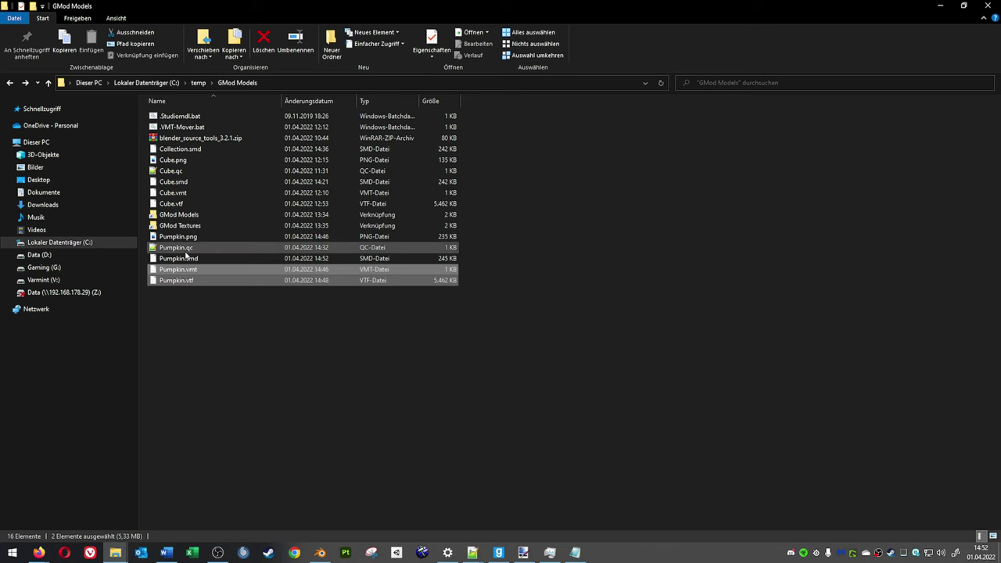
click(184, 248)
ctrl+click(184, 261)
drag(184, 262, 189, 122)
drag(189, 118, 190, 118)
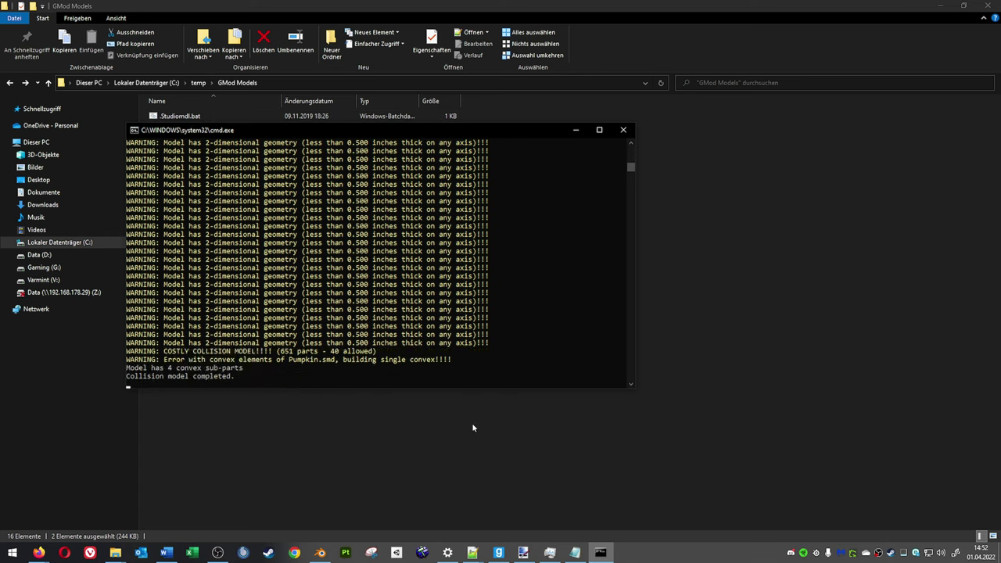
key(Return)
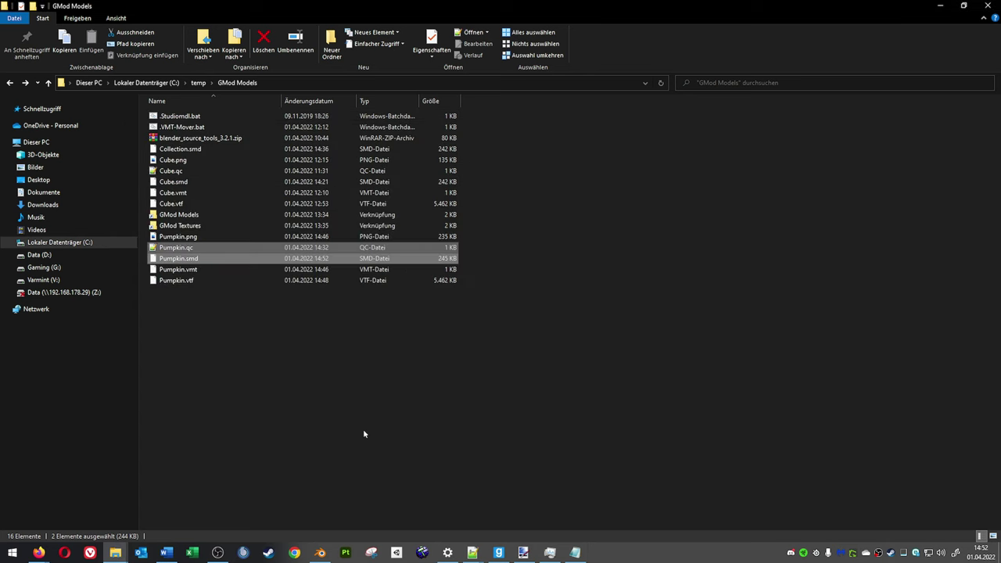
Open the recent Basic Empty Starter Map.vmf in Hammer, select the pumpkin prop and fly up to check its size.
right_click(498, 551)
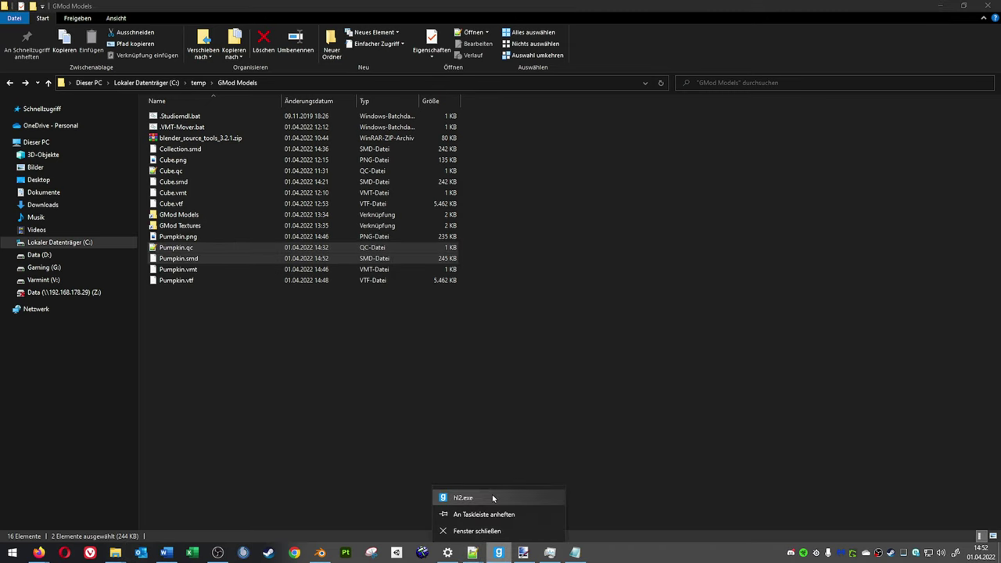
right_click(422, 553)
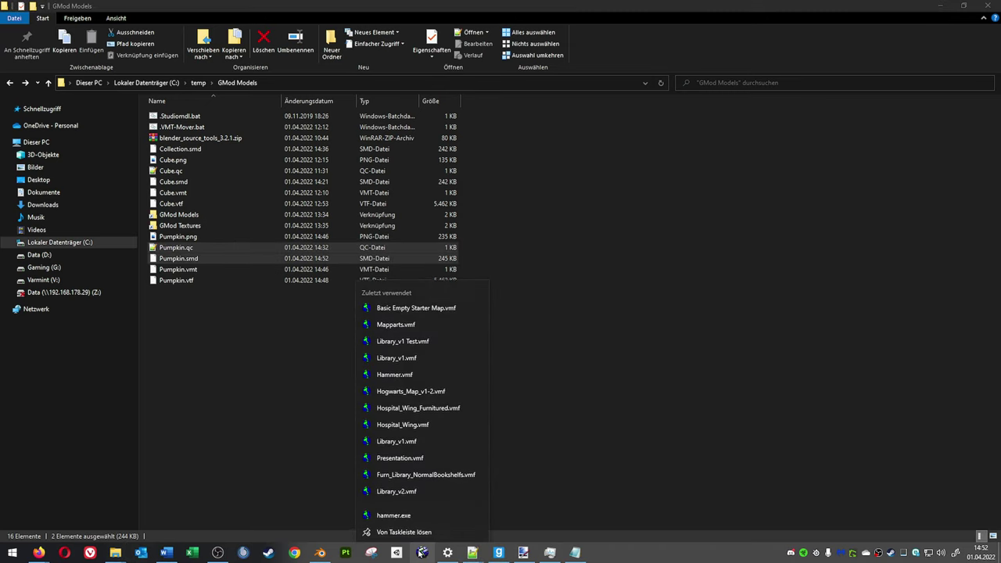
click(376, 307)
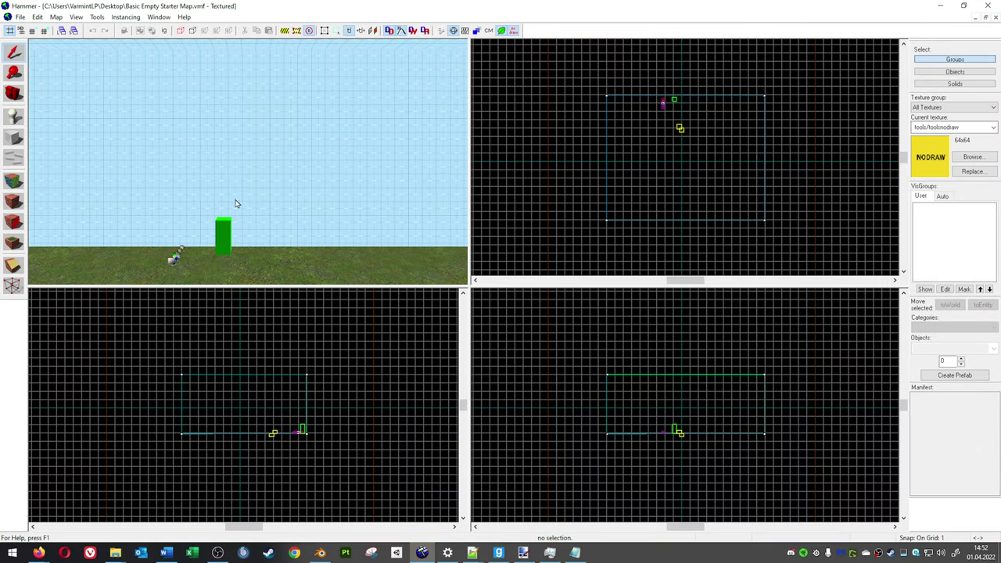
scroll(239, 204, down, 1)
click(244, 252)
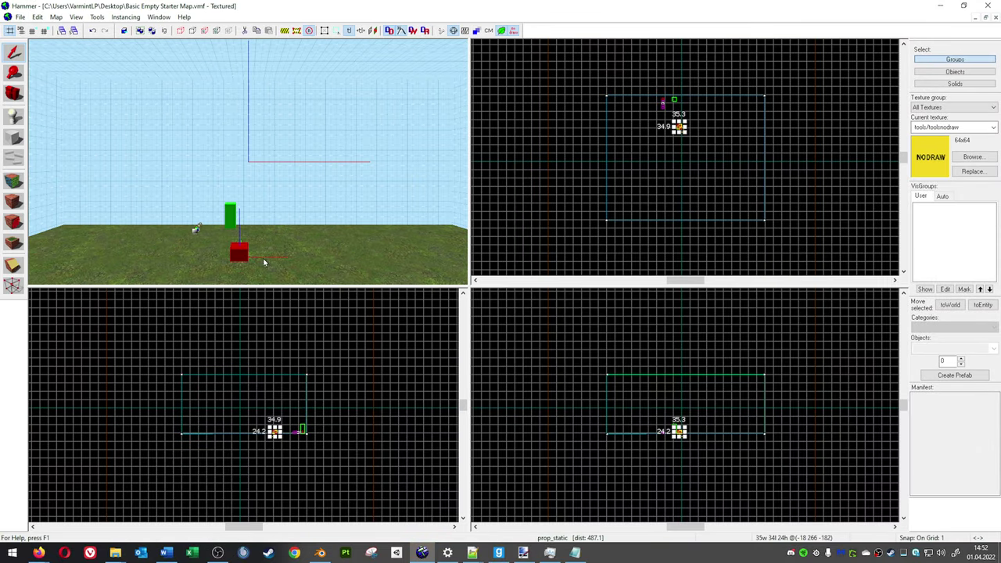
key(z)
key(w)
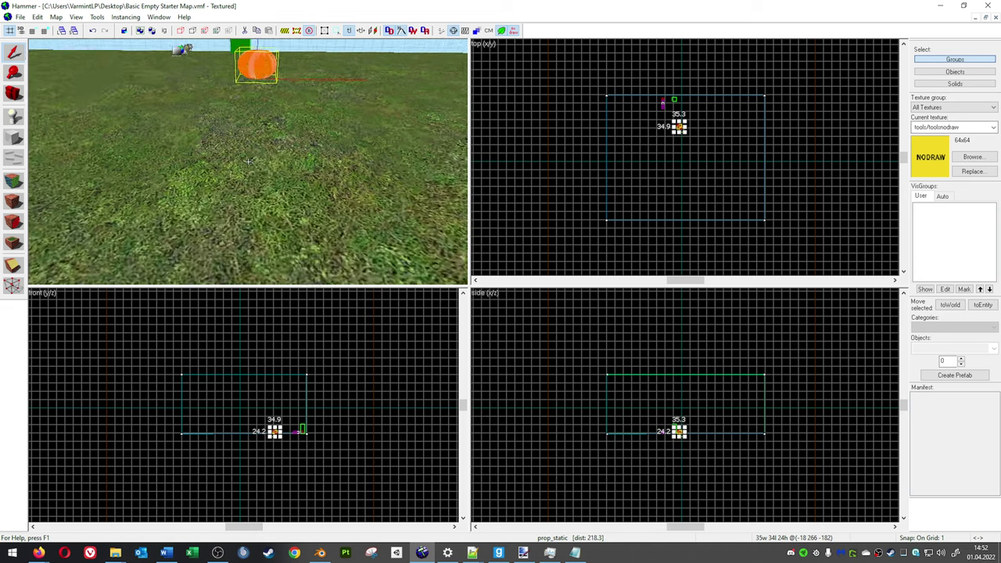
key(w)
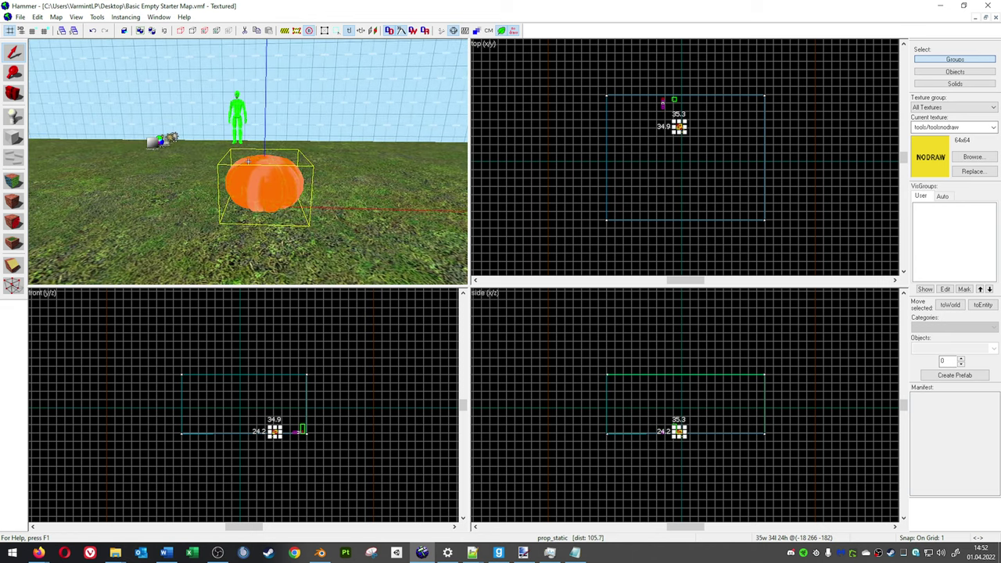
key(s)
Switch back to Blender and scale the whole pumpkin mesh up further, to over three times its size.
key(alt+Tab)
key(Tab)
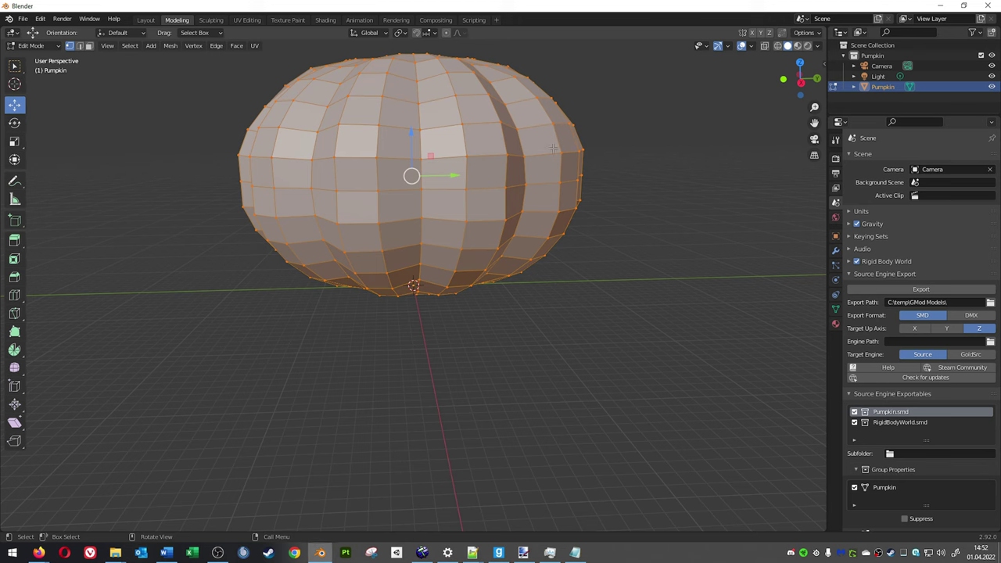
scroll(471, 179, down, 5)
key(s)
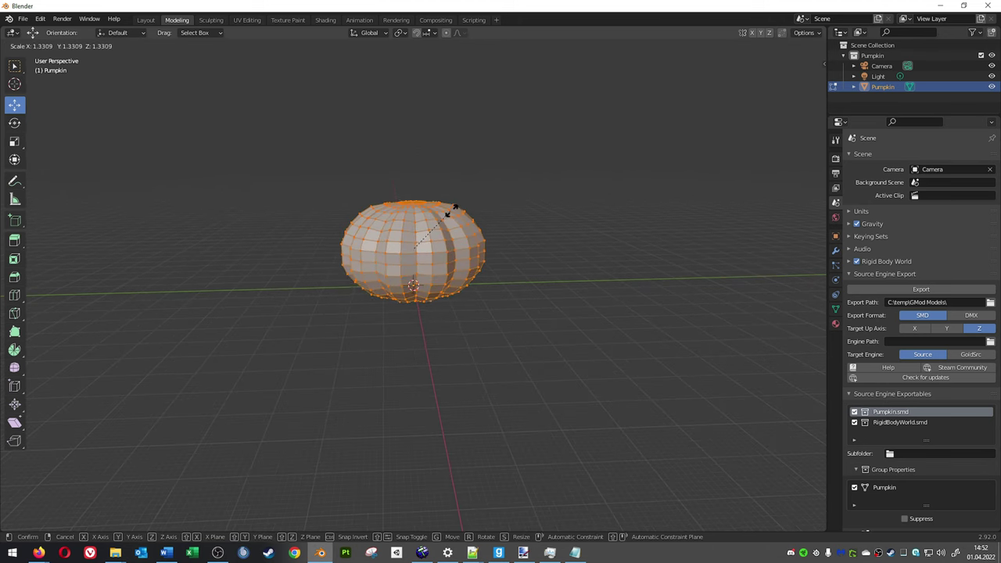
click(526, 178)
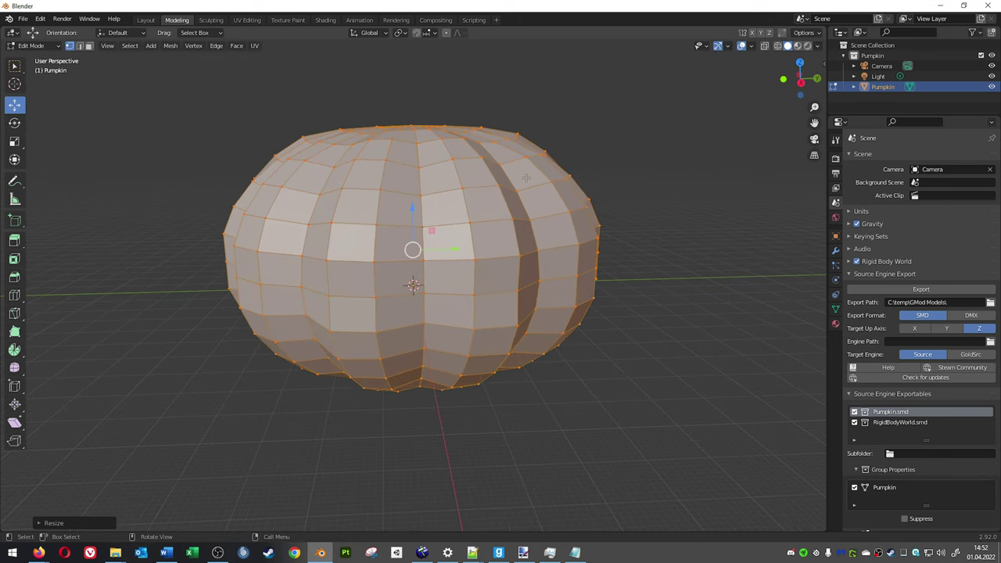
Export Pumpkin.smd again and recompile it together with Pumpkin.qc using .Studiomdl.bat in the GMod Models folder.
click(903, 290)
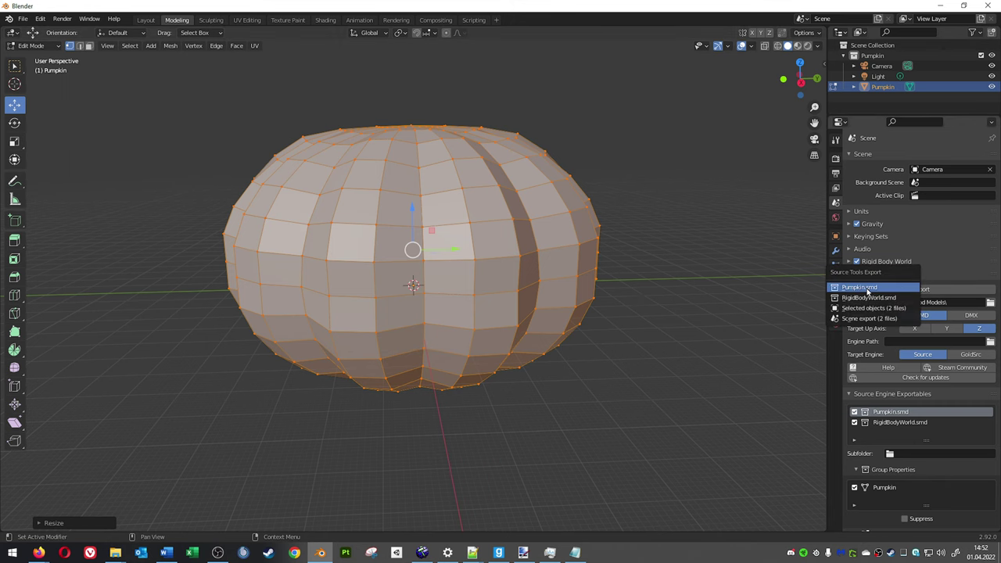
click(867, 290)
key(alt+Tab)
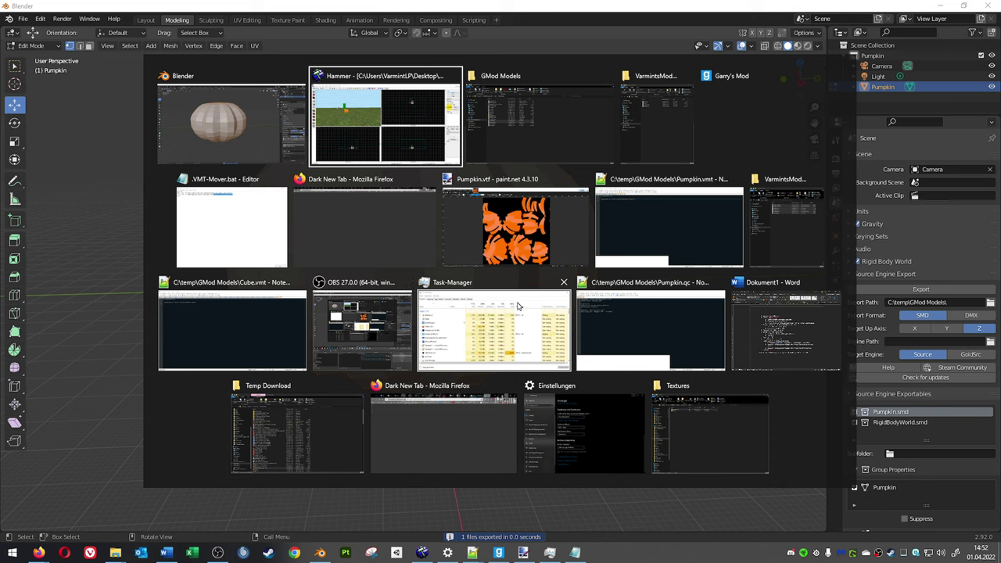
key(alt+Tab)
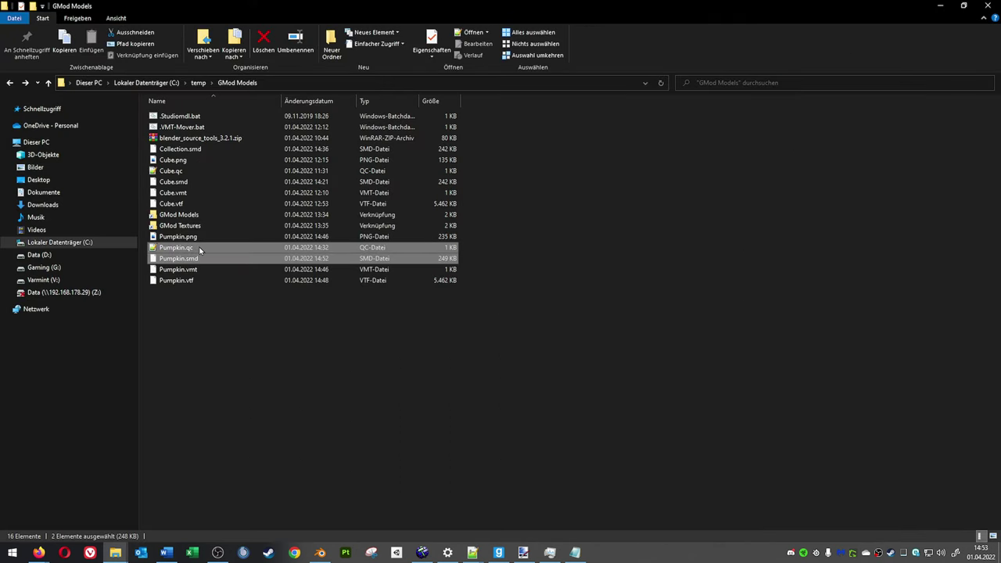
drag(199, 251, 197, 117)
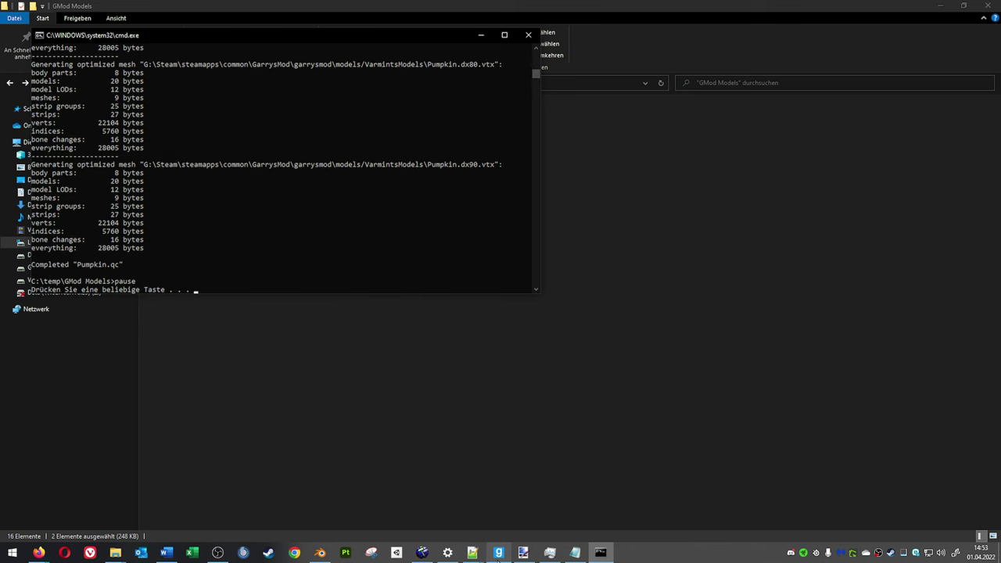
Switch to Hammer and place a copy of the pumpkin prop beside the original, checking both in the 2D views.
click(464, 557)
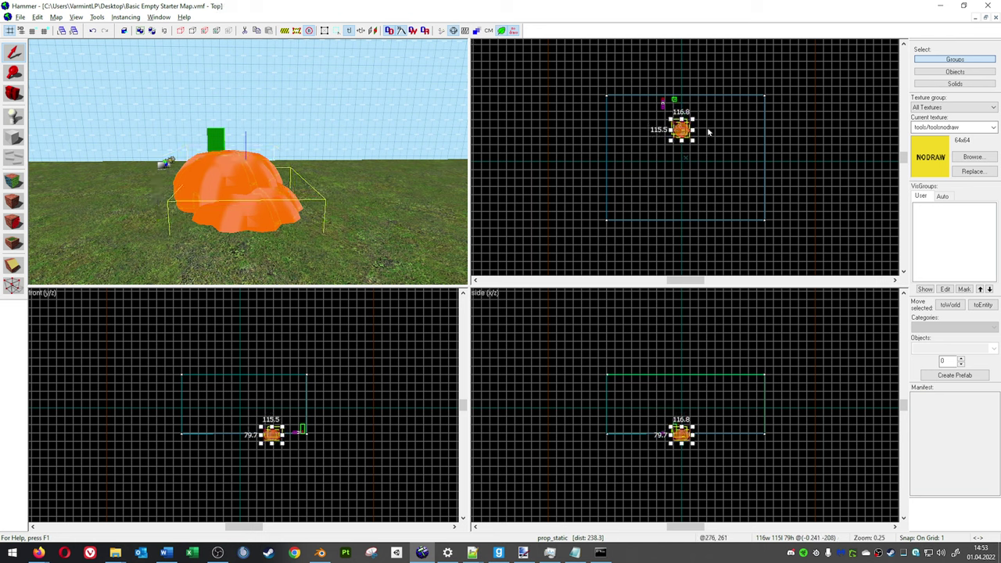
shift+drag(681, 129, 694, 131)
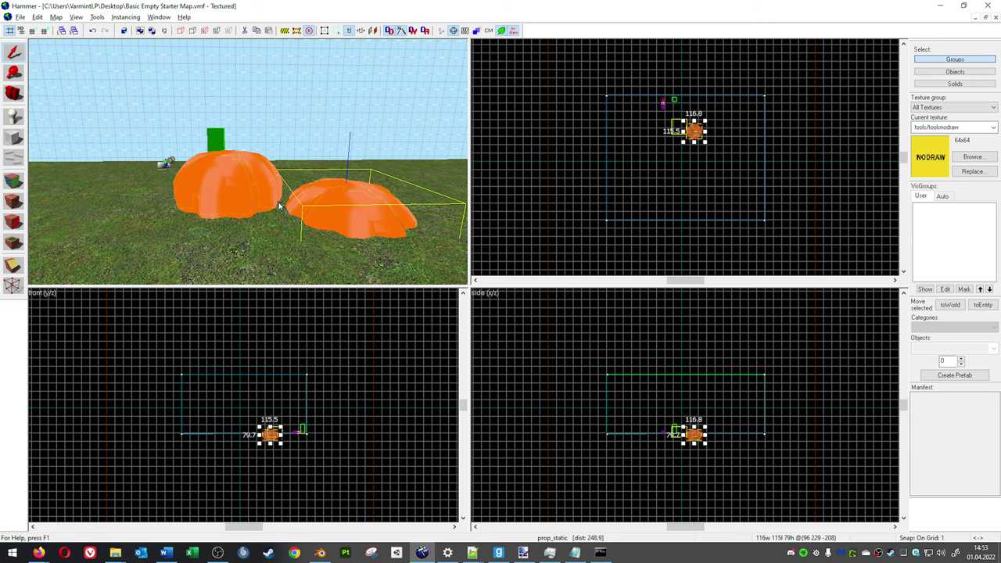
scroll(592, 338, up, 10)
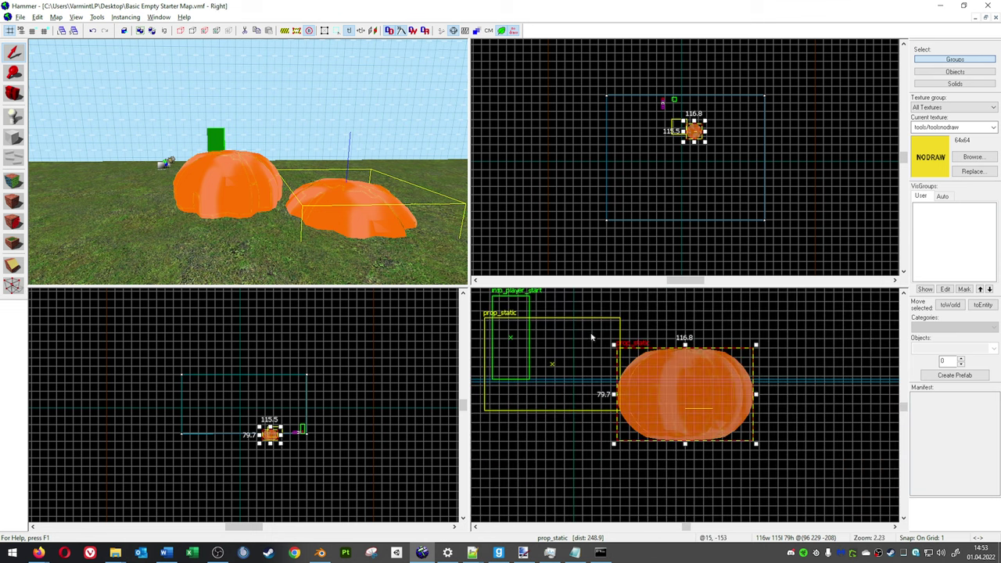
scroll(308, 477, up, 10)
scroll(634, 130, up, 7)
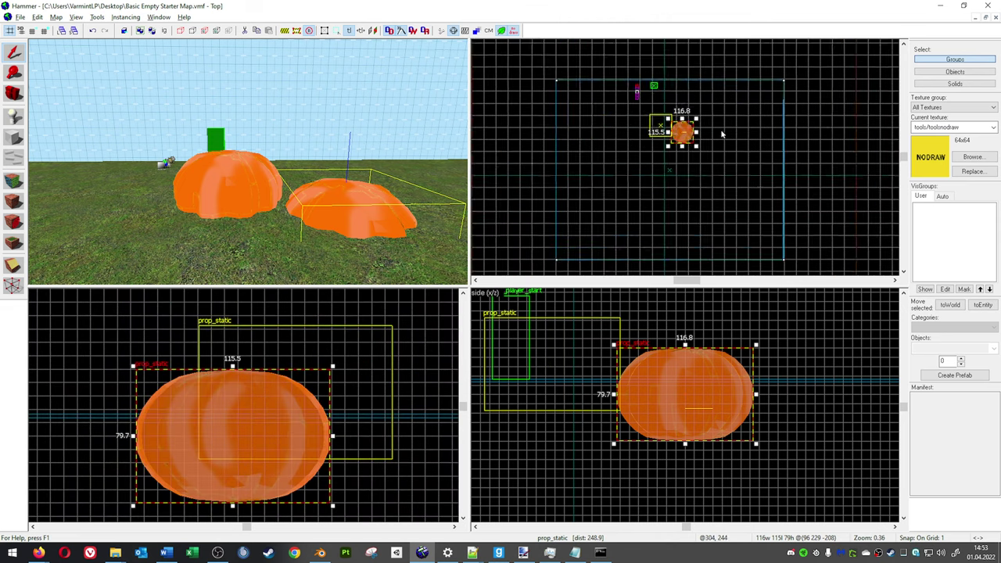
click(335, 130)
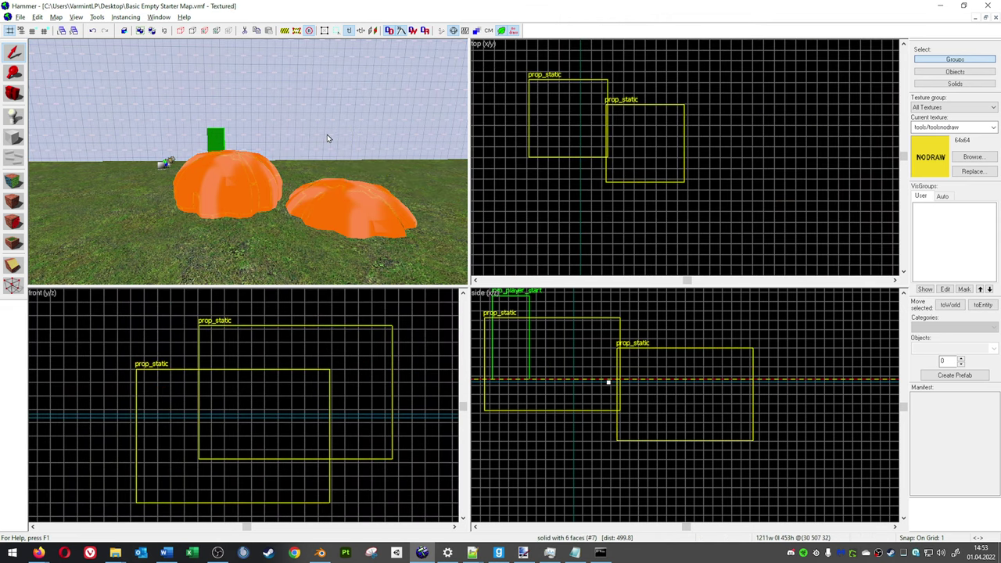
Compile the map with BSP, VIS and RAD on Normal, without running the game after compiling.
key(alt+Tab)
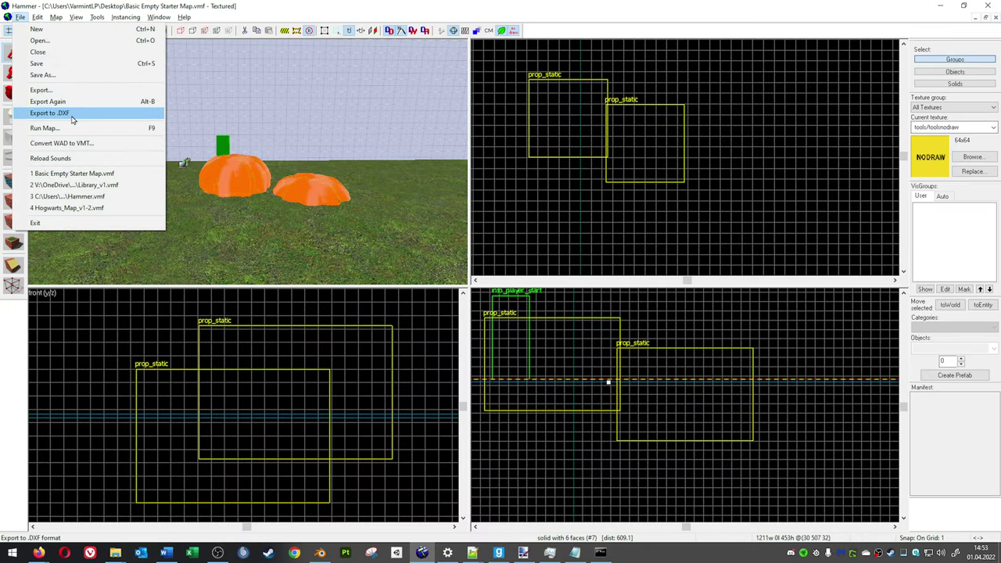
click(69, 133)
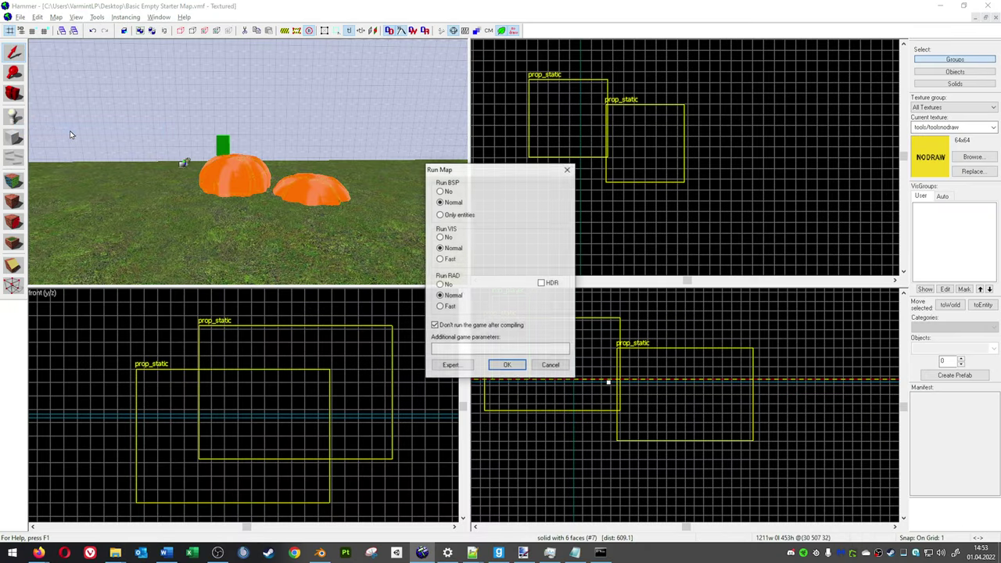
click(505, 365)
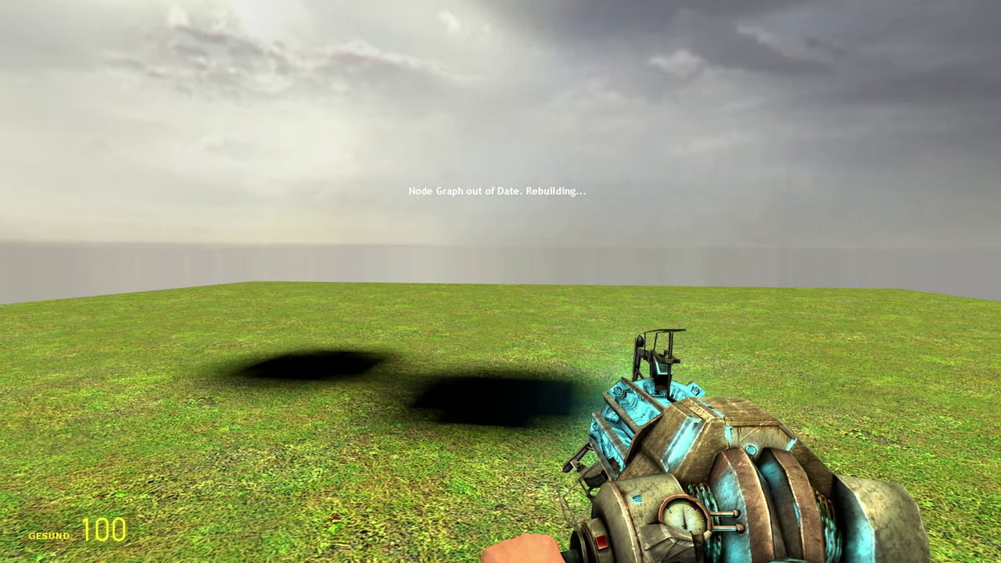
Walk around the pumpkin locations in Garry's Mod to inspect how the two props appear.
key(w)
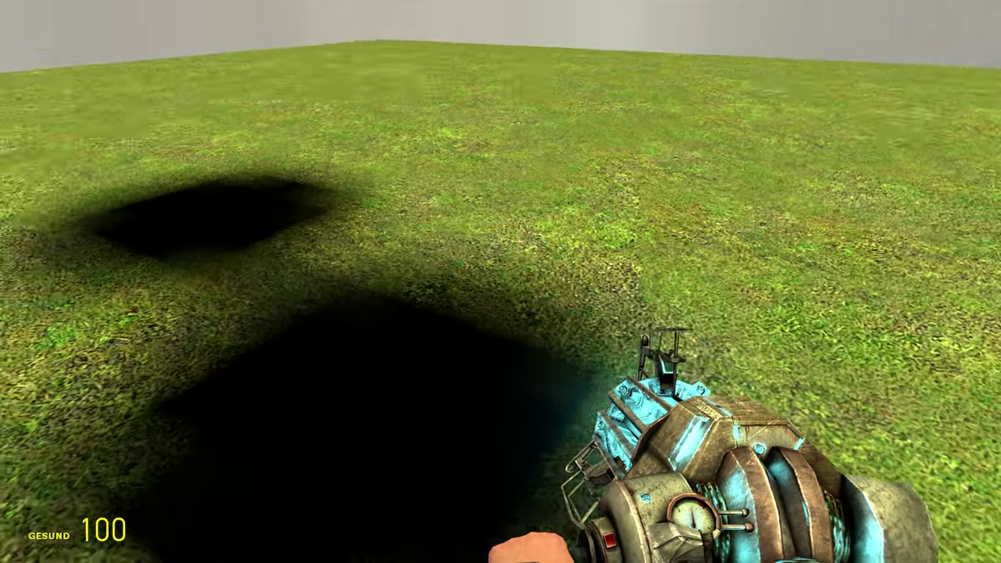
key(s)
key(w)
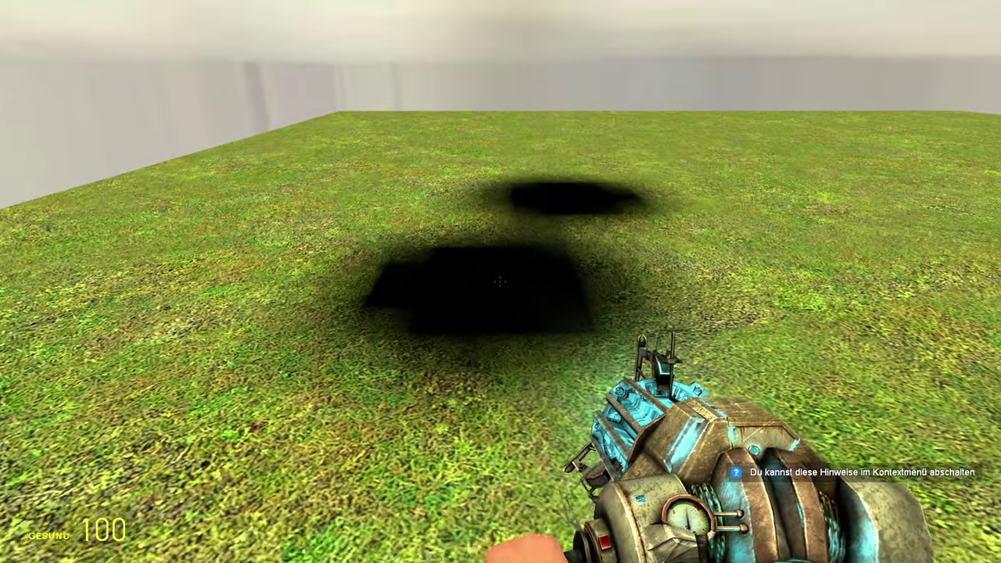
Walk closer to the two black patches on the grass in-game and inspect them from above.
key(w)
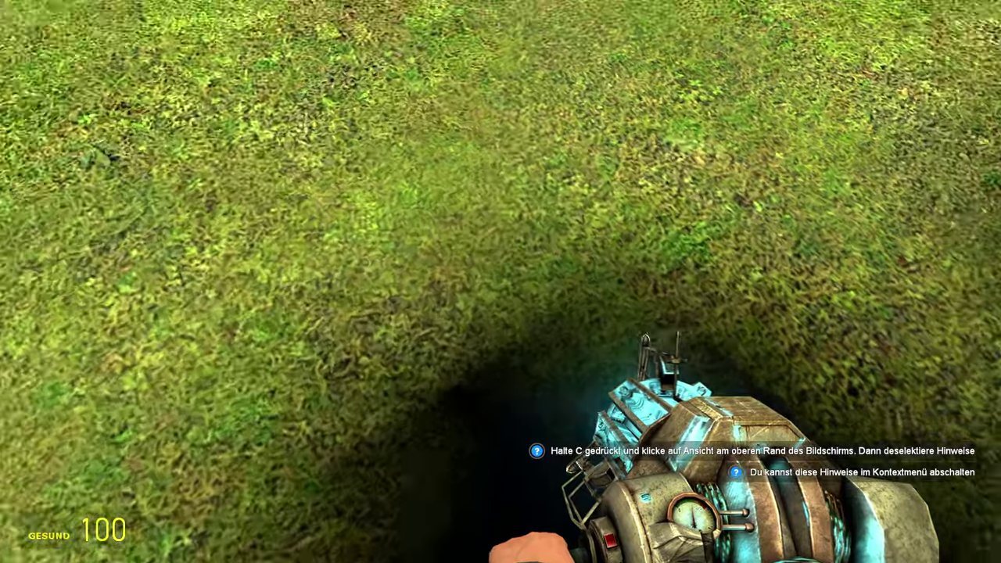
key(s)
key(w)
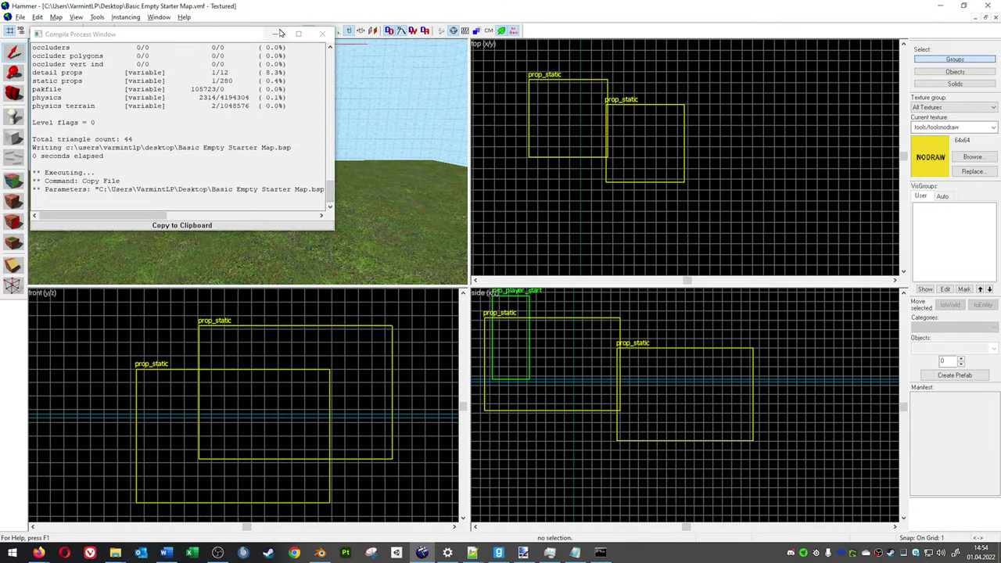
In Hammer, select both pumpkin prop_static entities and raise them about 53 units so the lower one rests on the ground.
click(334, 20)
click(256, 190)
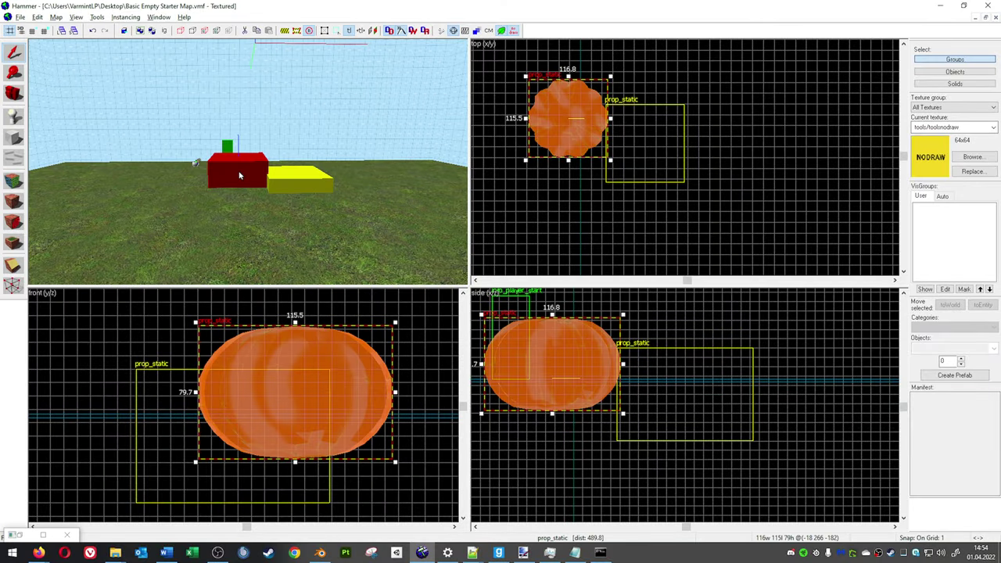
ctrl+click(278, 180)
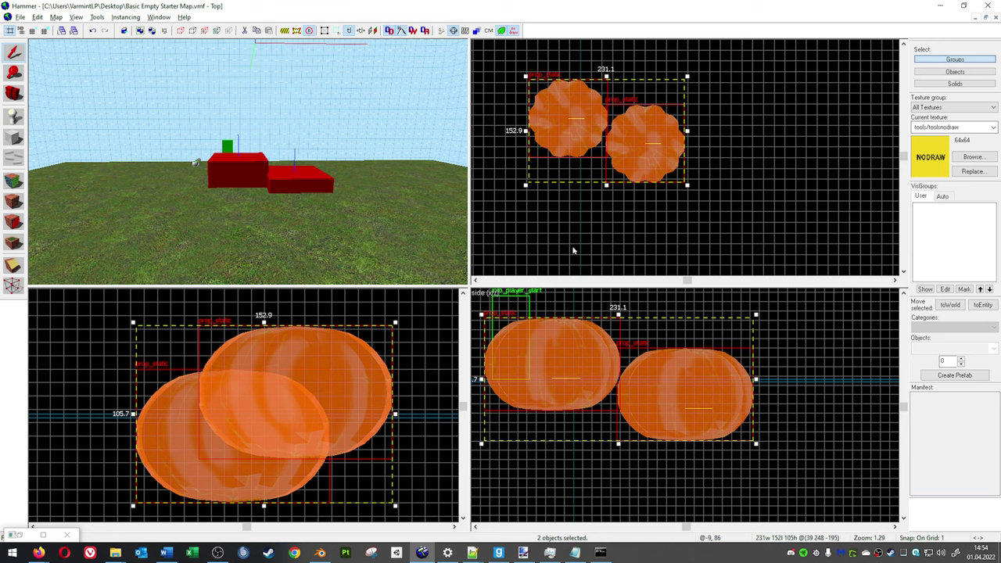
drag(650, 398, 651, 338)
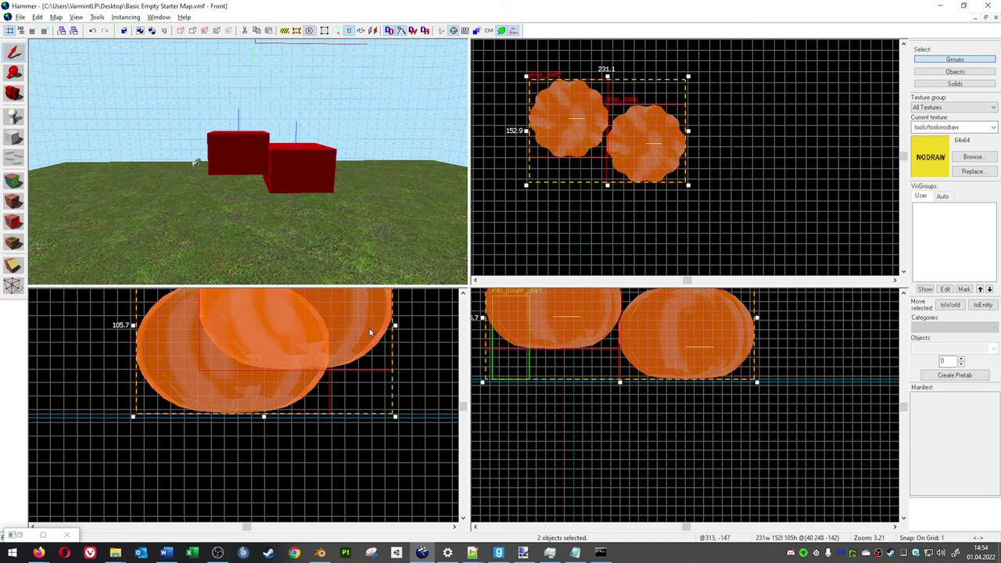
click(358, 212)
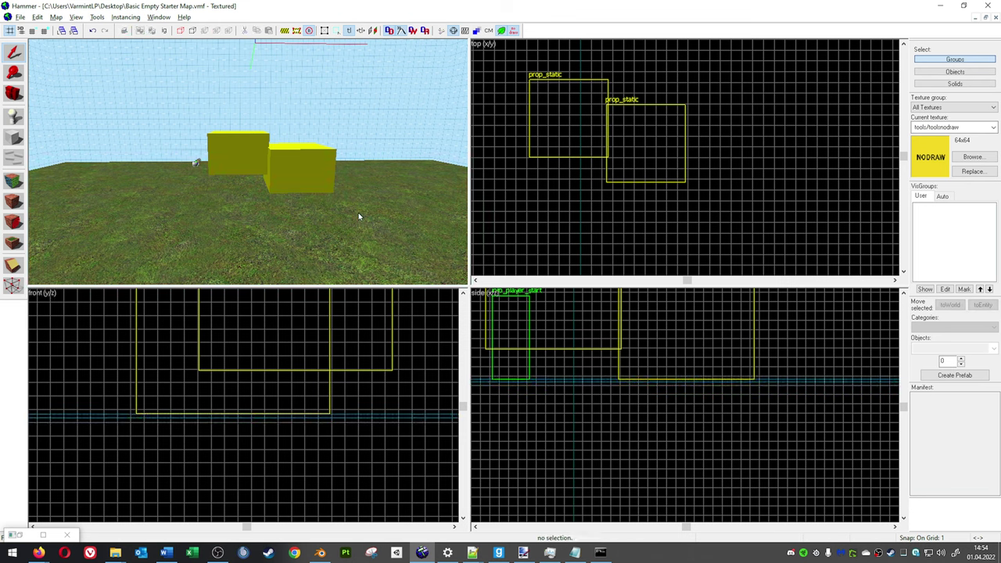
Compile the map with the raised pumpkins, saving it and repeating the compile, and close the compile log.
click(19, 17)
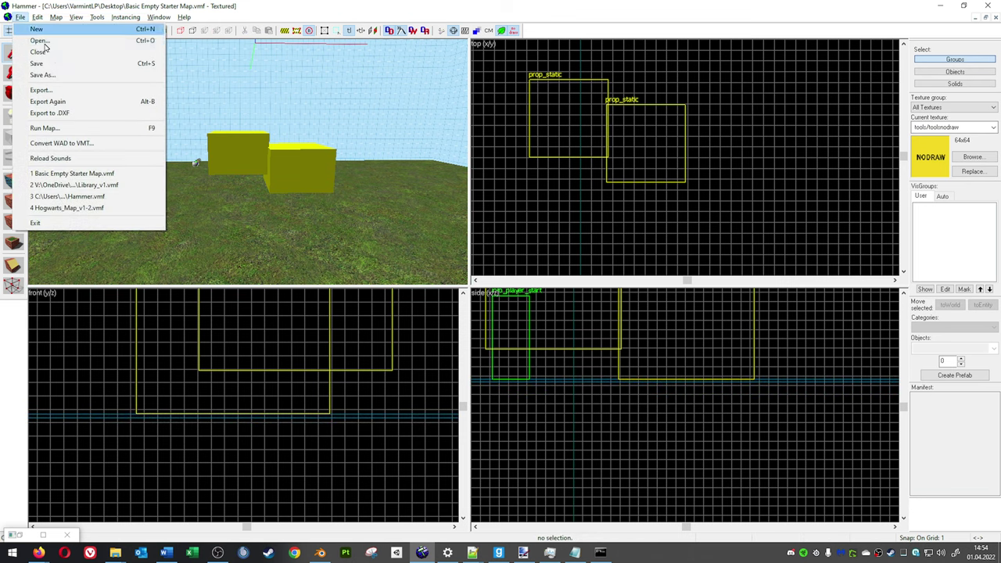
click(62, 129)
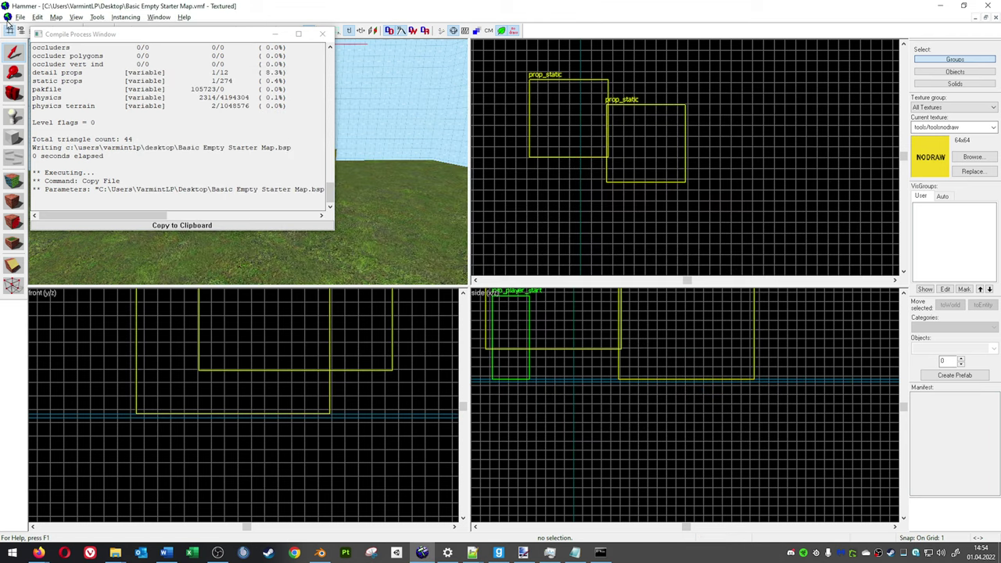
click(20, 17)
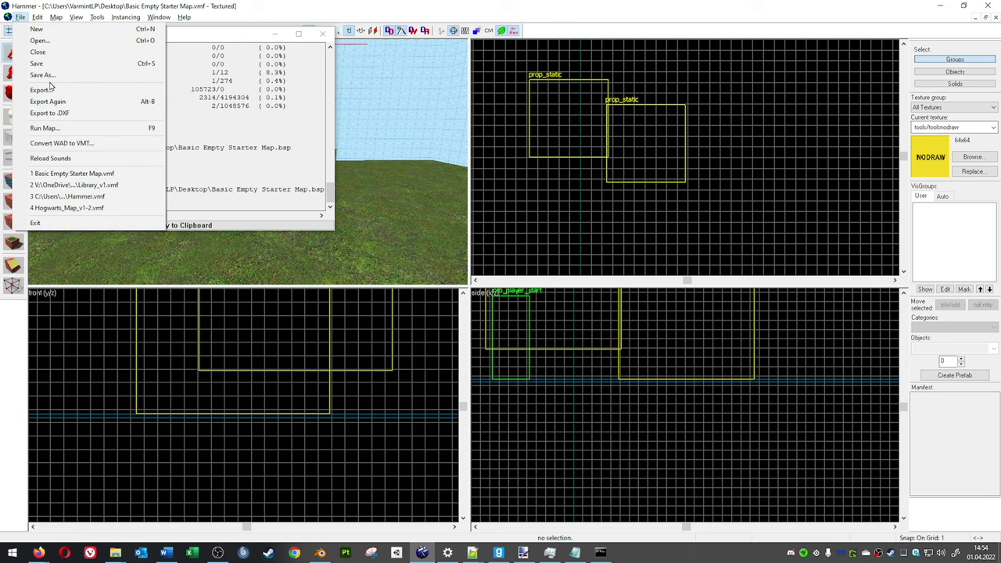
click(48, 65)
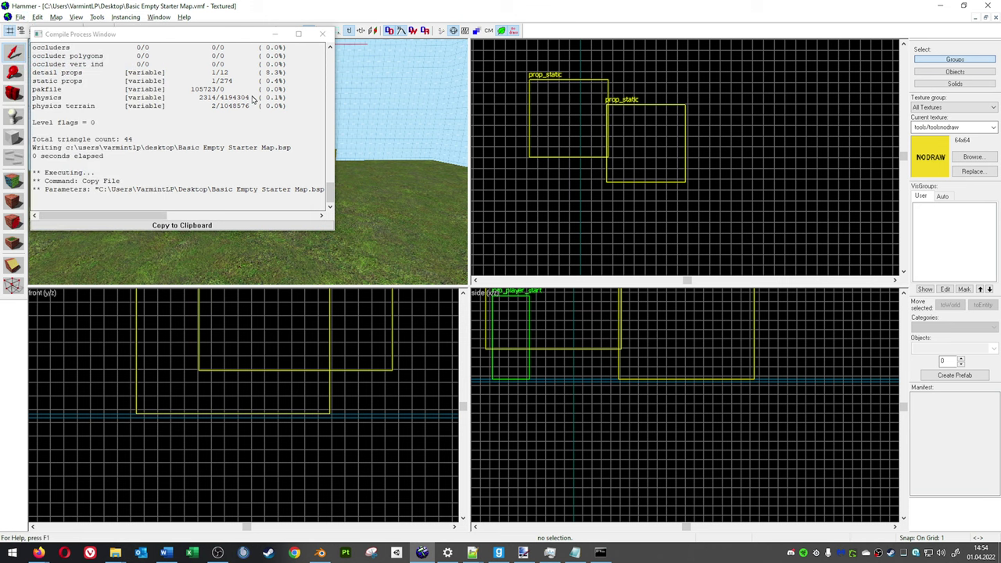
click(21, 17)
click(53, 129)
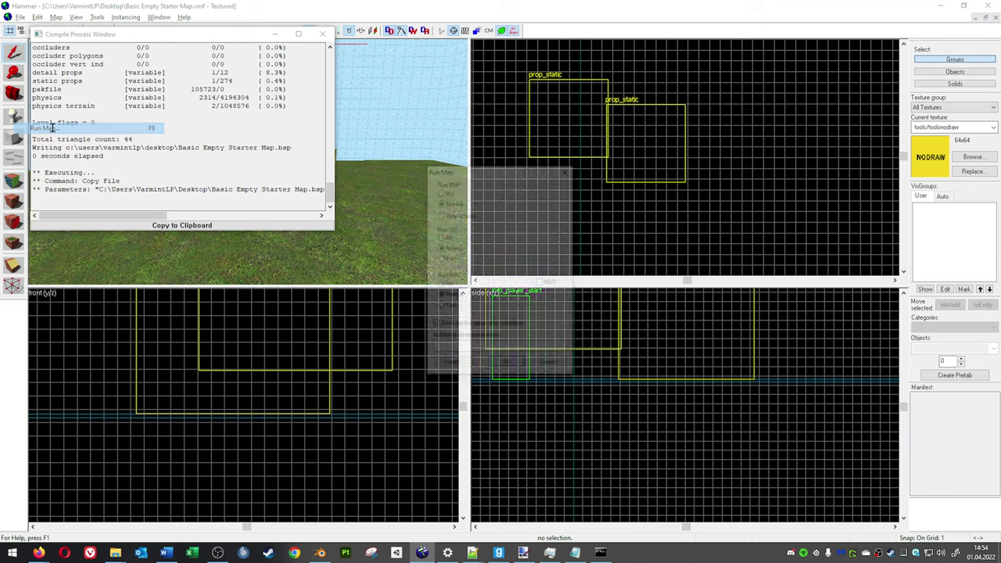
click(508, 366)
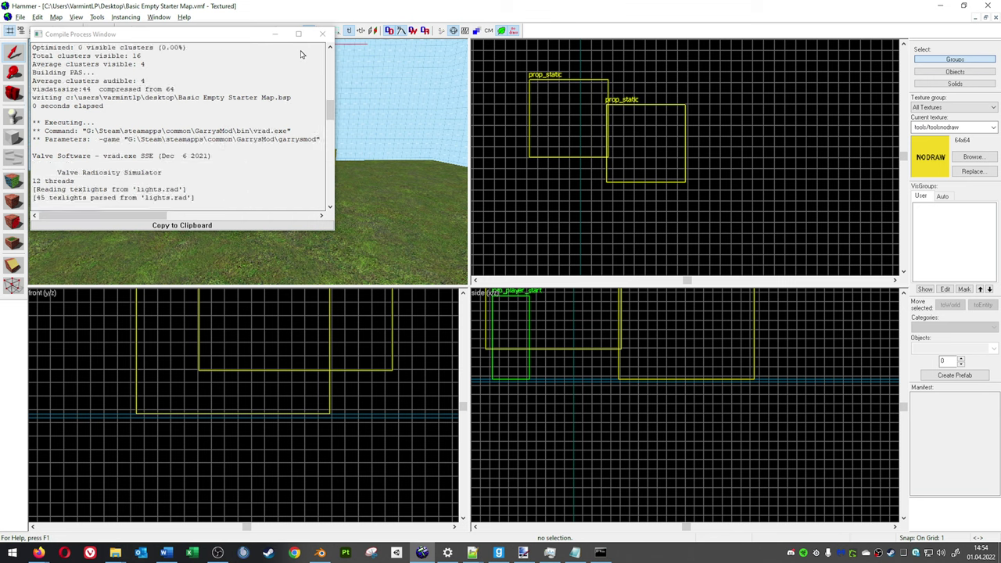
click(321, 34)
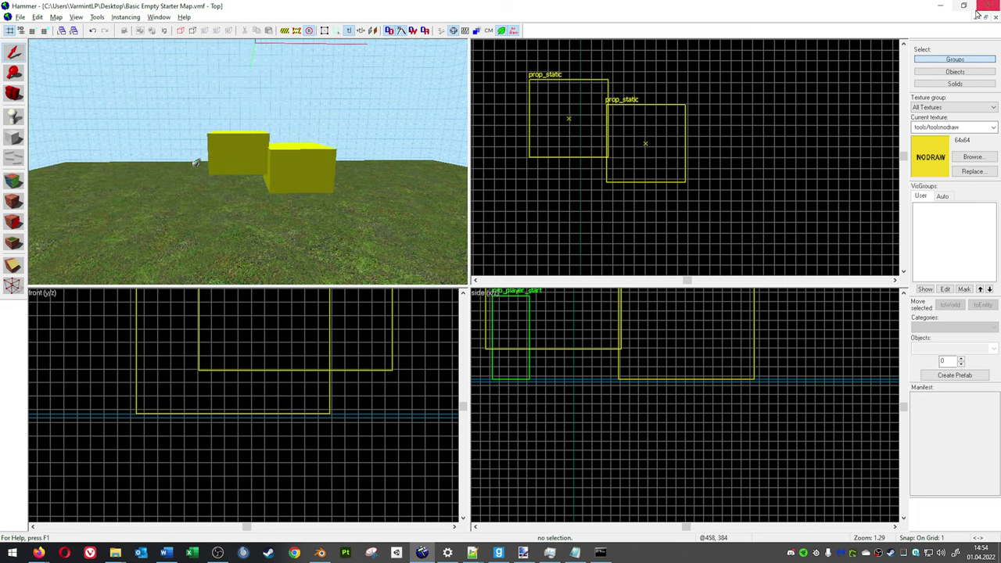
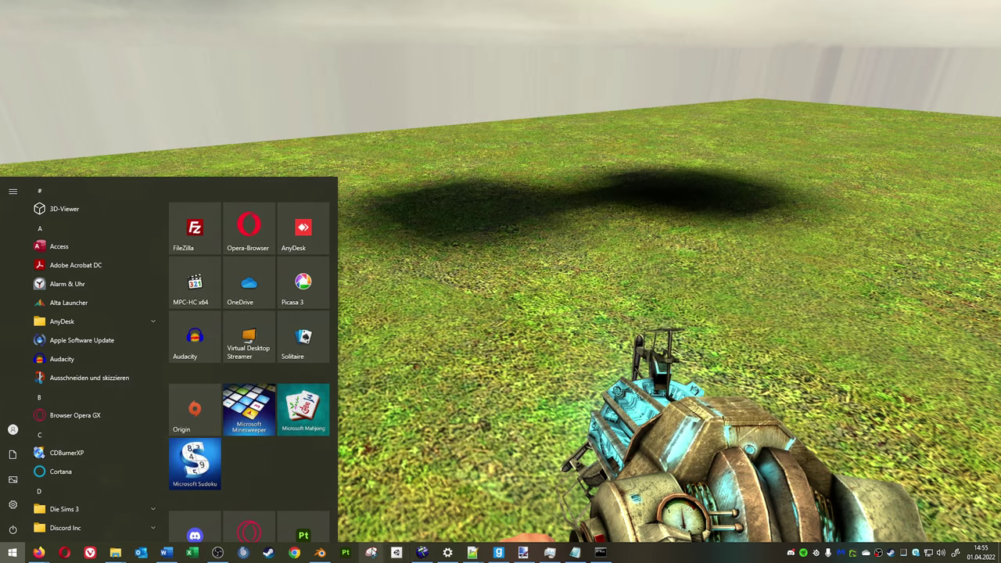
Switch from Garry's Mod back to the open Hammer map.
click(422, 552)
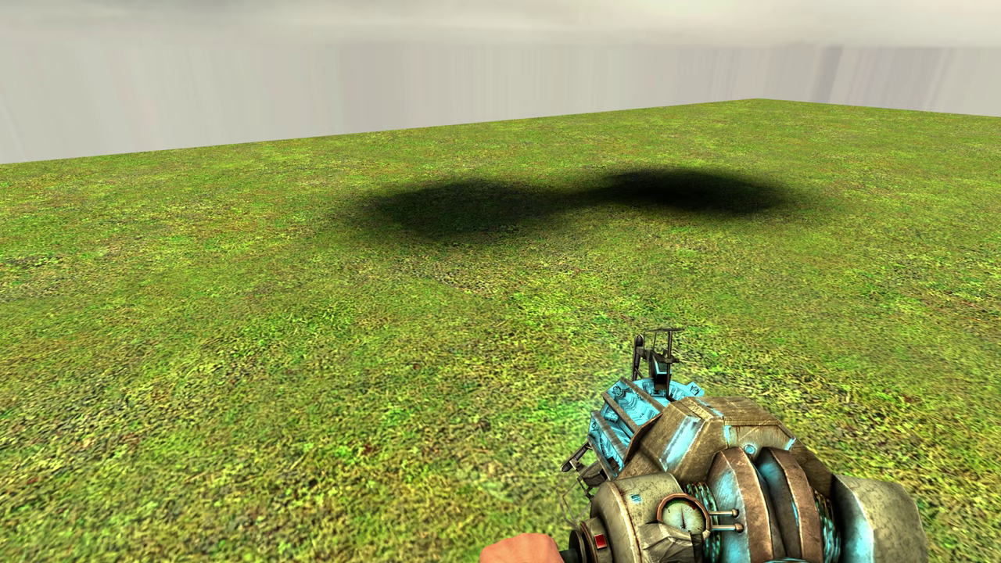
key(alt+Tab)
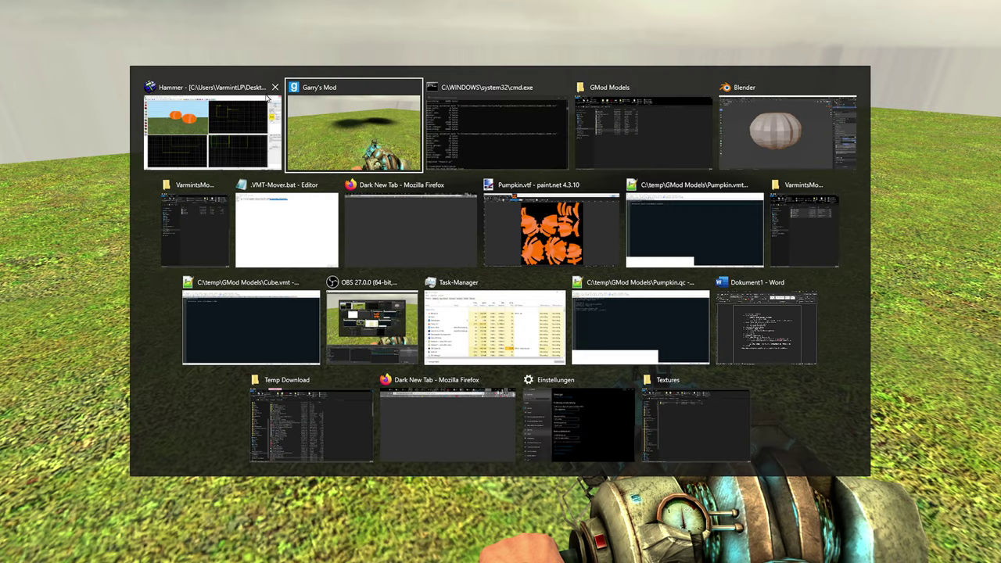
click(261, 105)
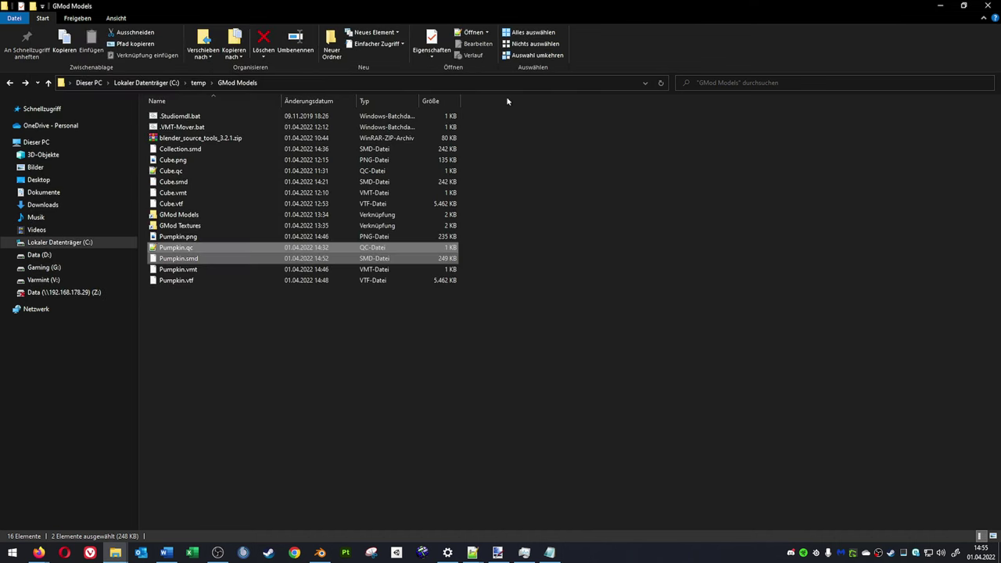
Launch Hammer again and reopen Basic Empty Starter Map.vmf from the recent files.
key(alt+Tab)
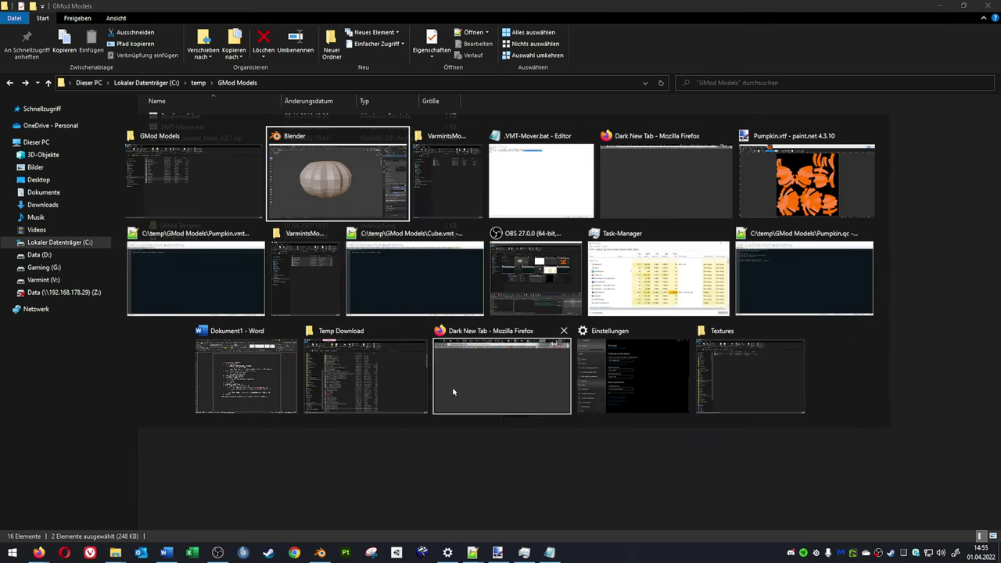
click(477, 474)
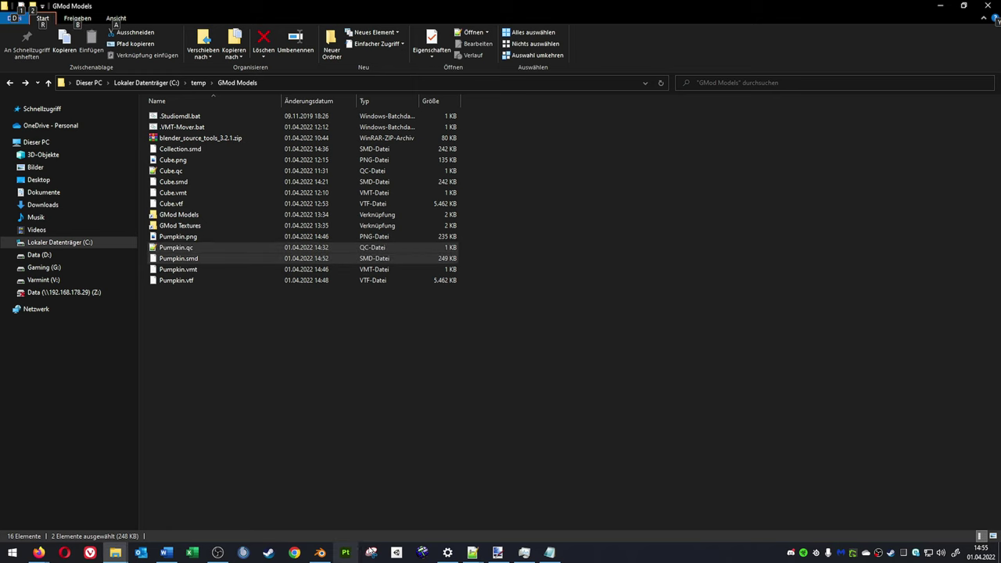
click(419, 553)
click(421, 554)
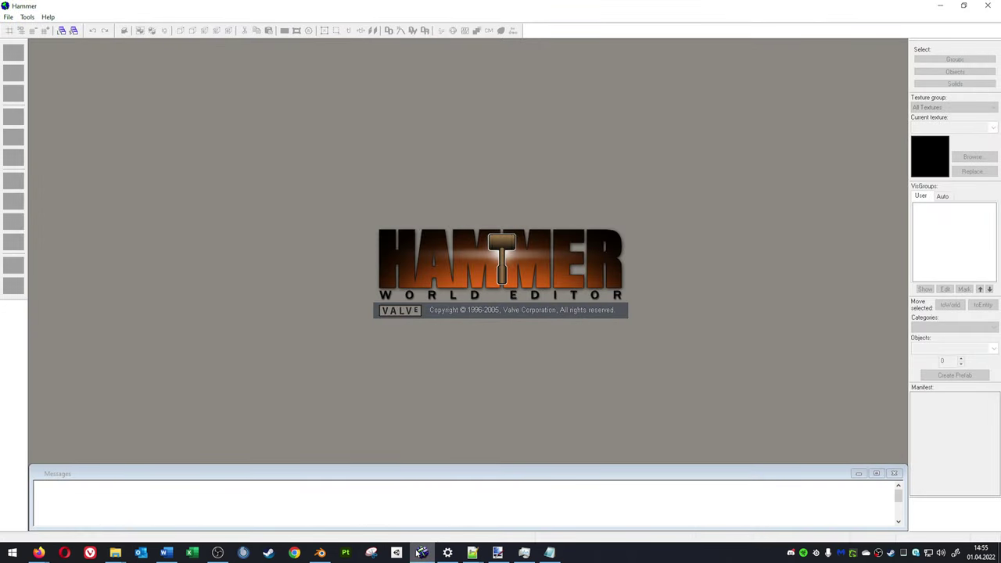
click(9, 16)
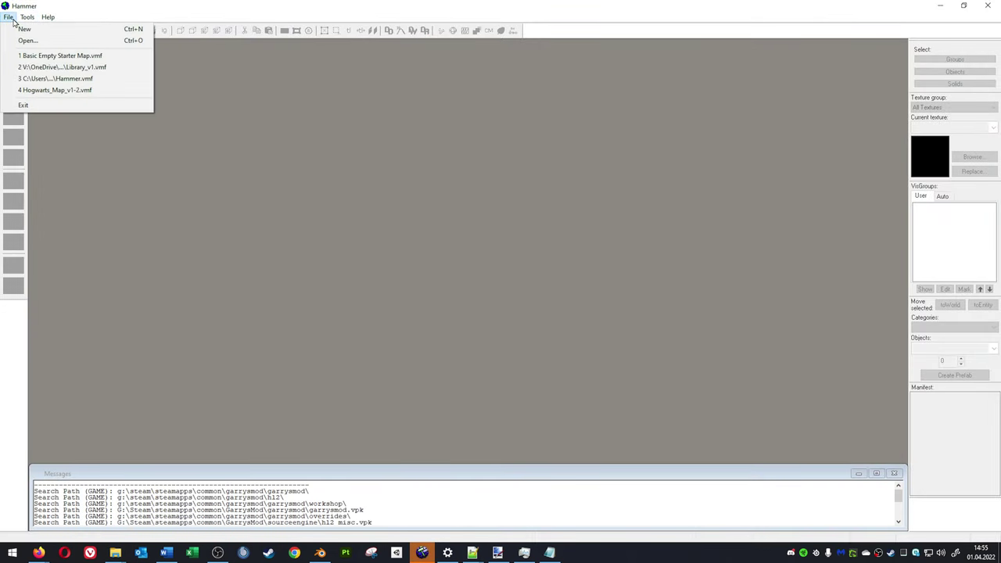
click(47, 54)
Examine the two pumpkin props from several sides in Hammer's 3D view.
scroll(286, 223, down, 2)
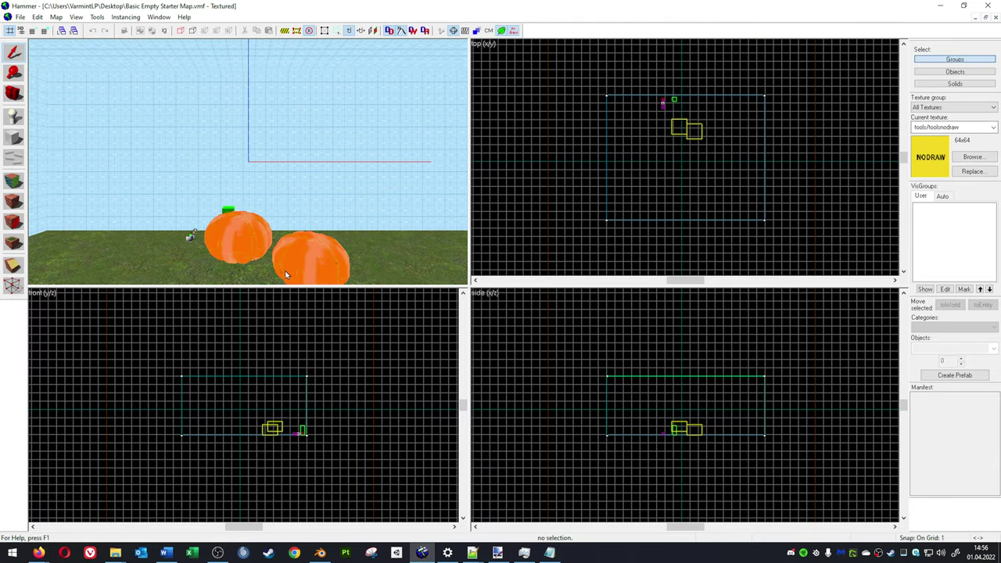
key(z)
key(w)
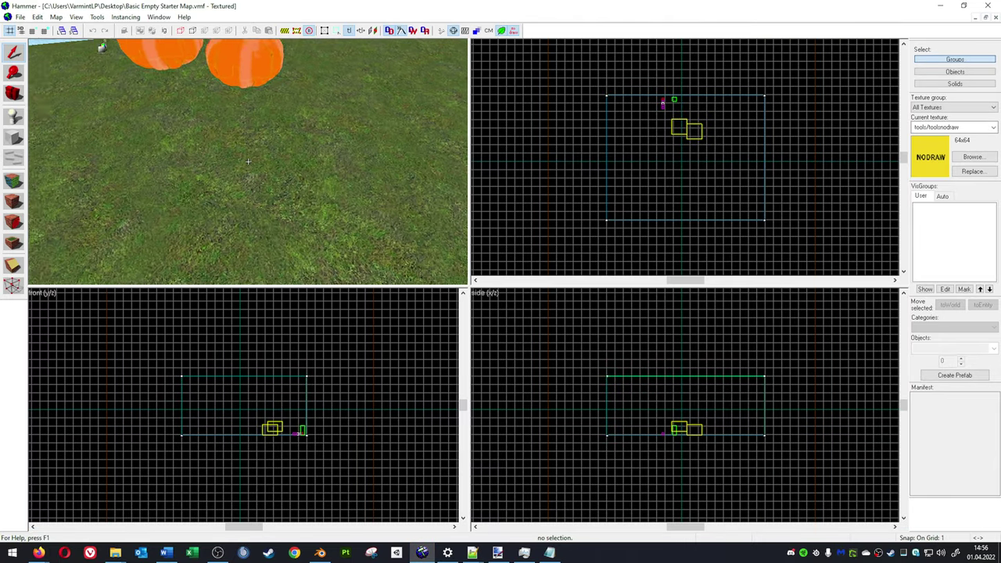
key(d)
key(w)
key(d)
key(s)
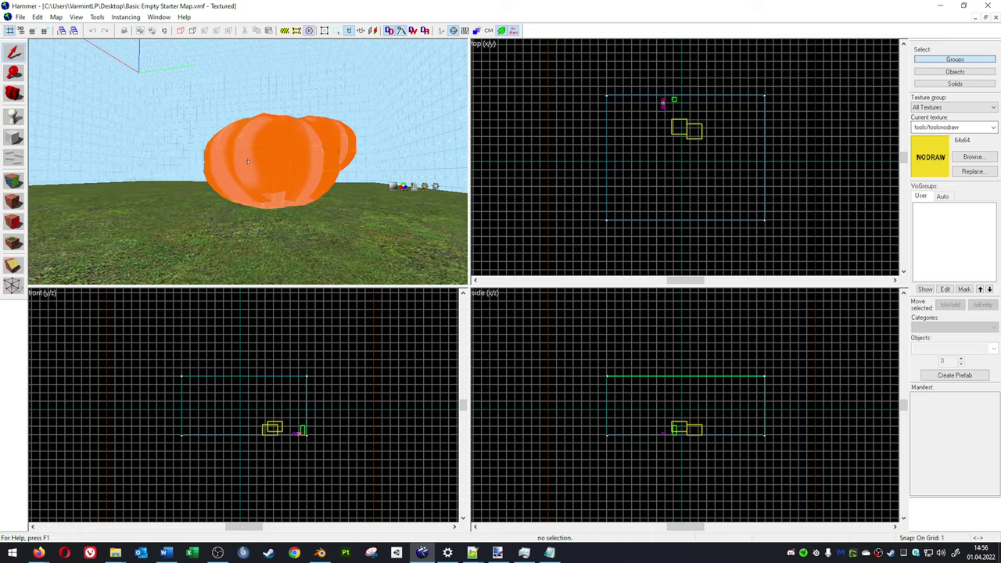
key(w)
scroll(247, 161, up, 2)
Duplicate the nearer pumpkin prop, sink the copy about 30 units into the ground and place it next to the other two.
click(111, 167)
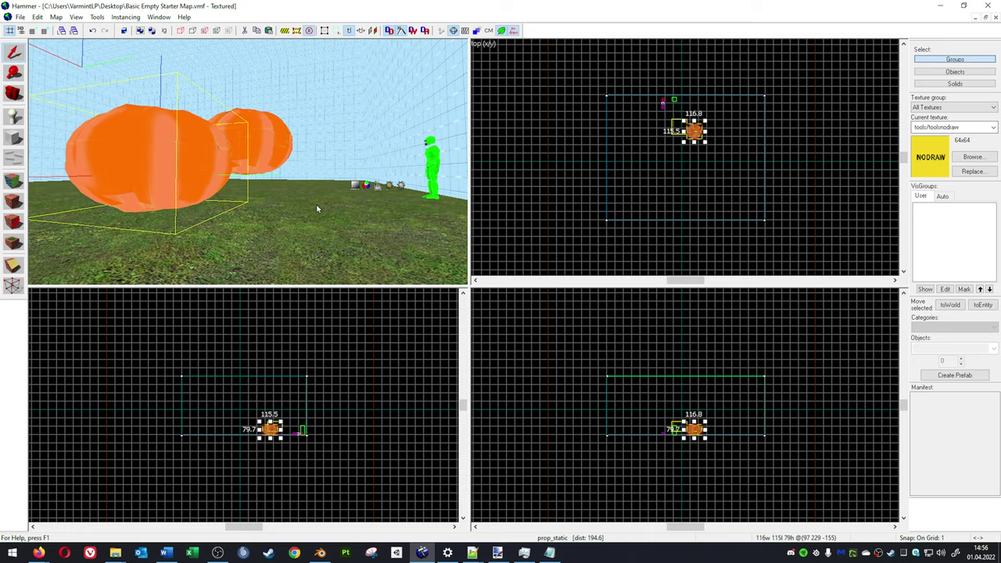
key(ctrl+v)
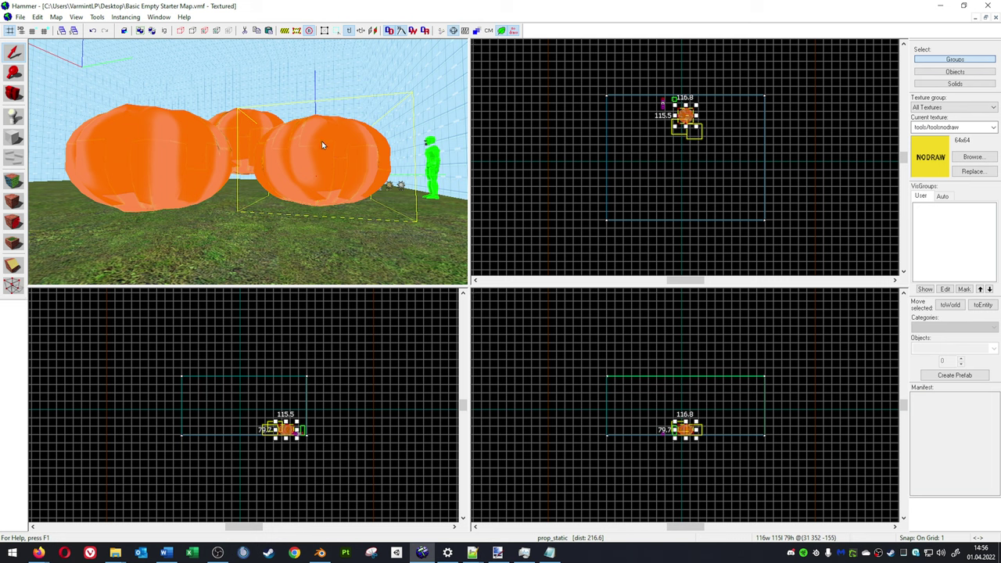
key(z)
key(w)
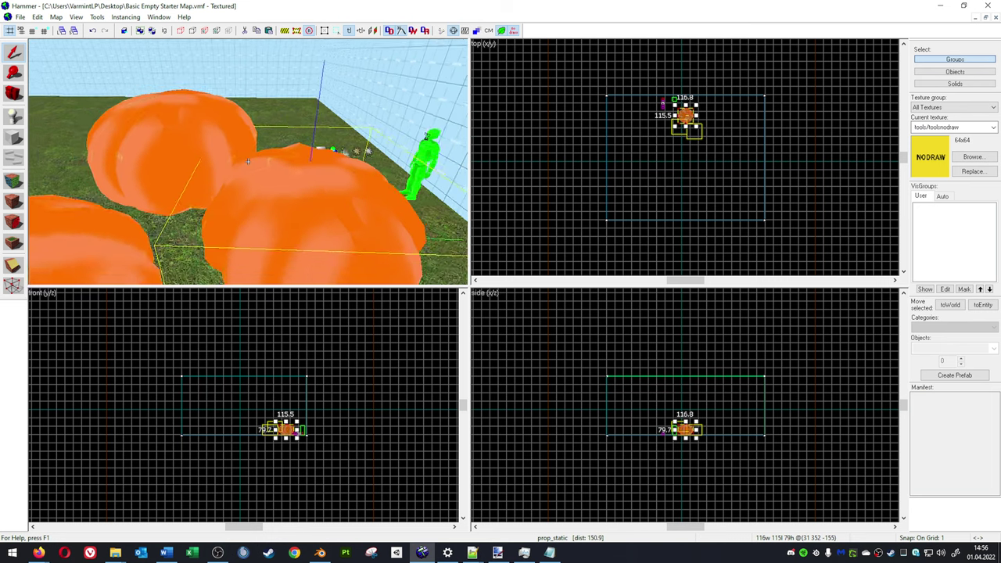
scroll(744, 476, up, 8)
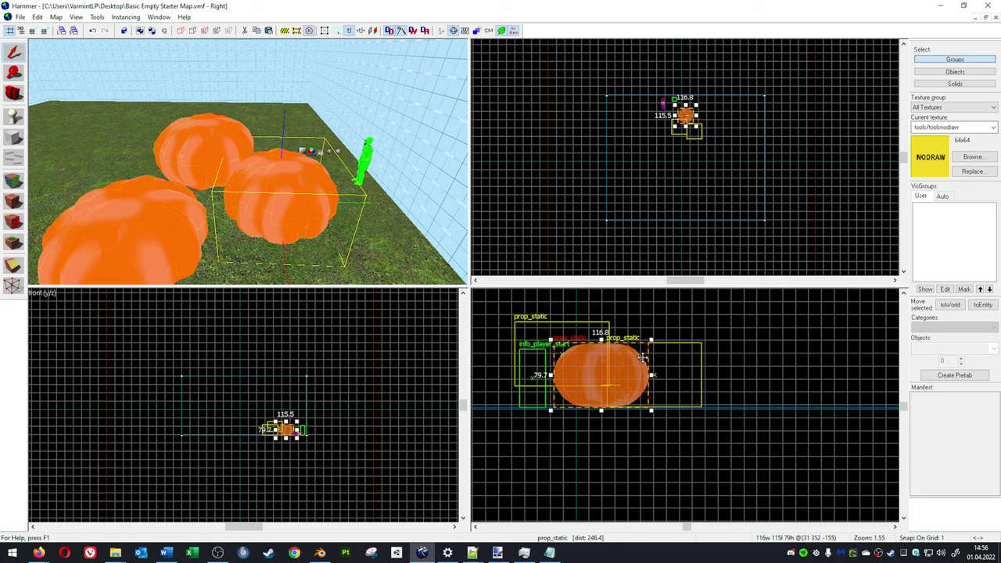
drag(613, 356, 622, 378)
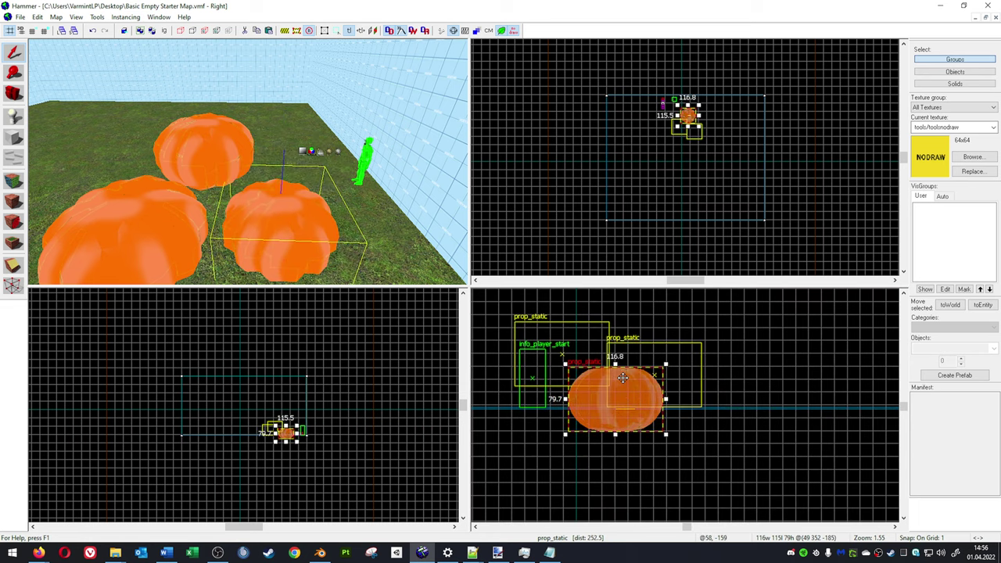
scroll(680, 121, up, 5)
drag(682, 123, 721, 140)
Create a tools/toolsnodraw block of about 146 by 120 by 79 units overlapping the three pumpkins.
key(z)
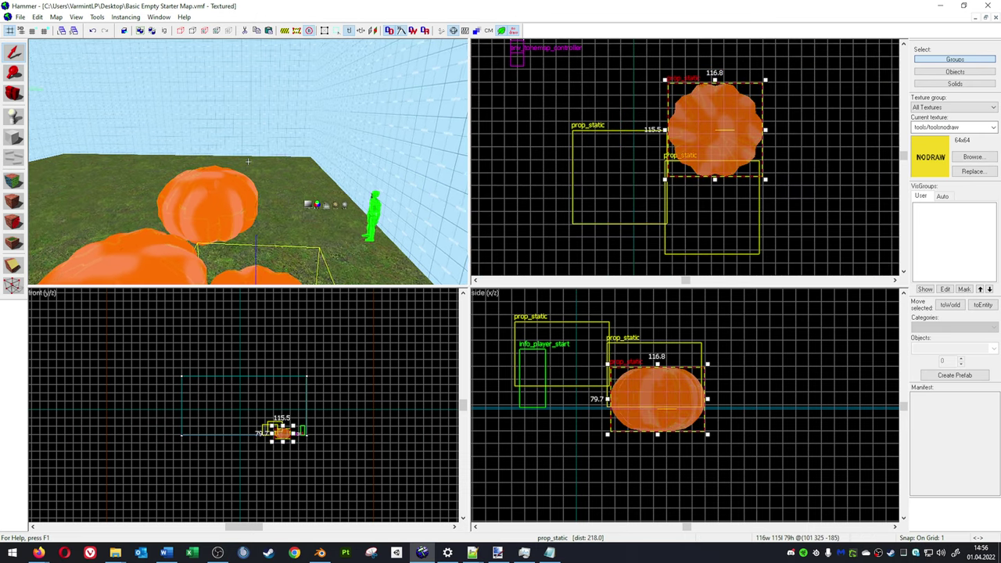
key(s)
key(w)
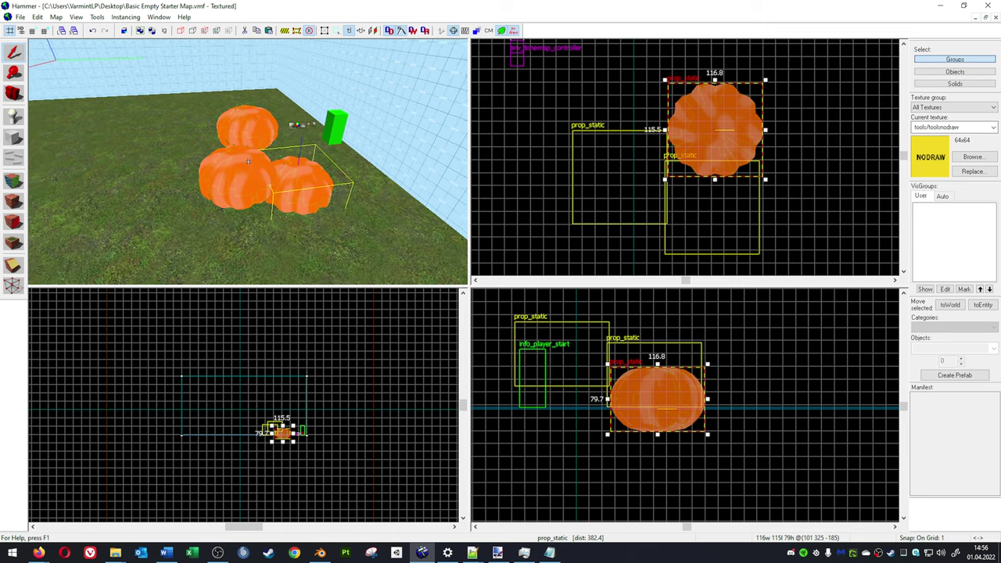
key(w)
key(z)
click(14, 136)
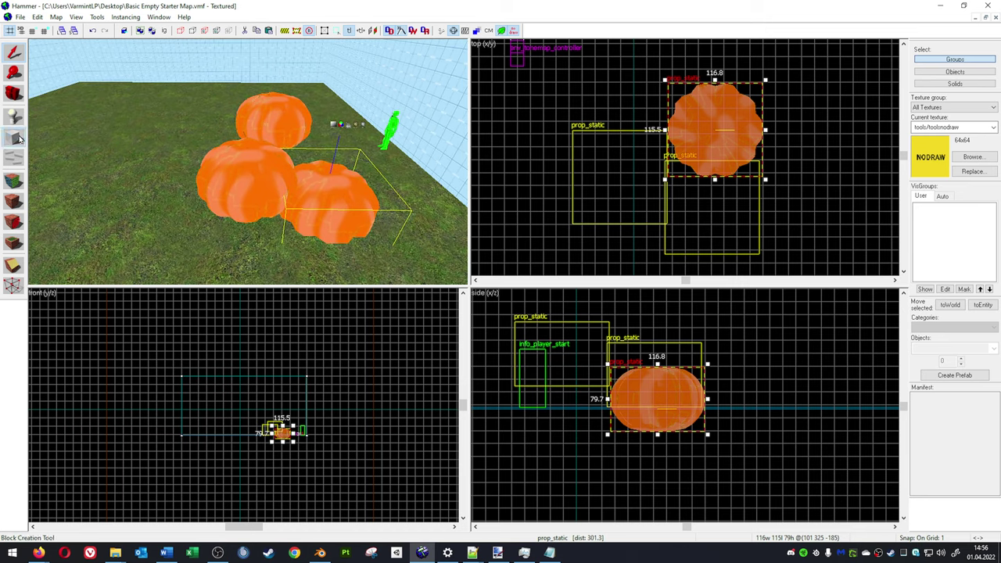
drag(609, 99, 722, 188)
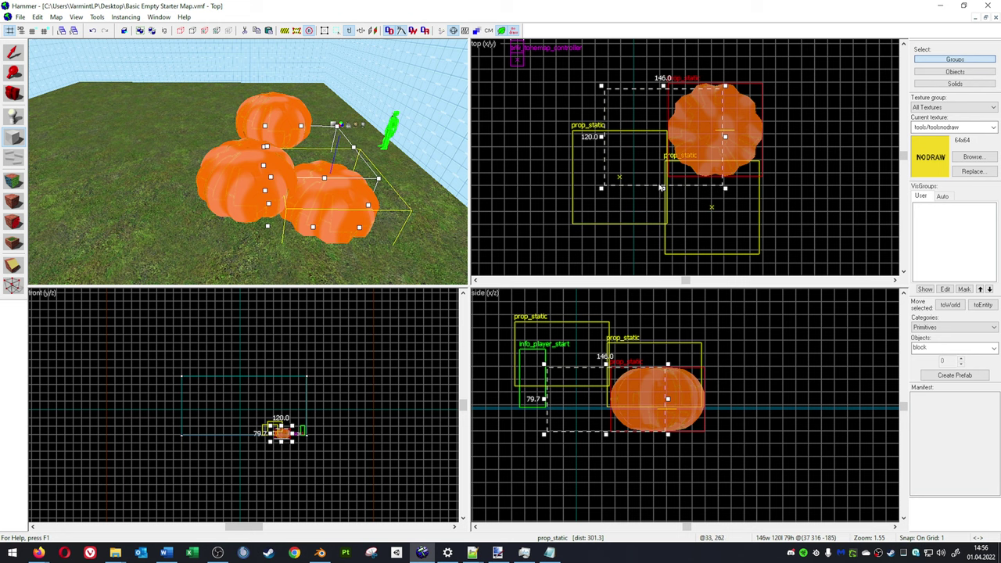
key(Return)
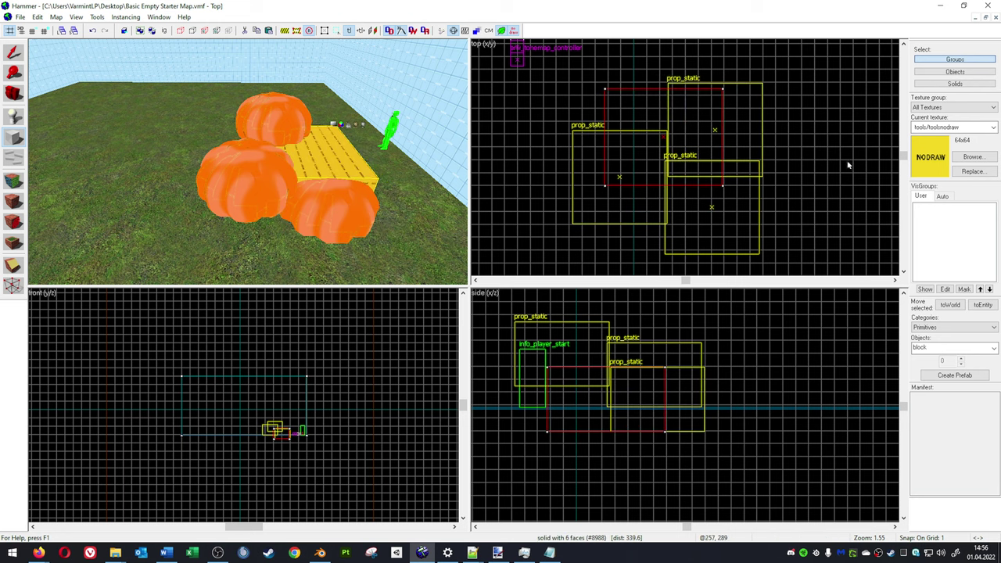
click(972, 156)
key(Escape)
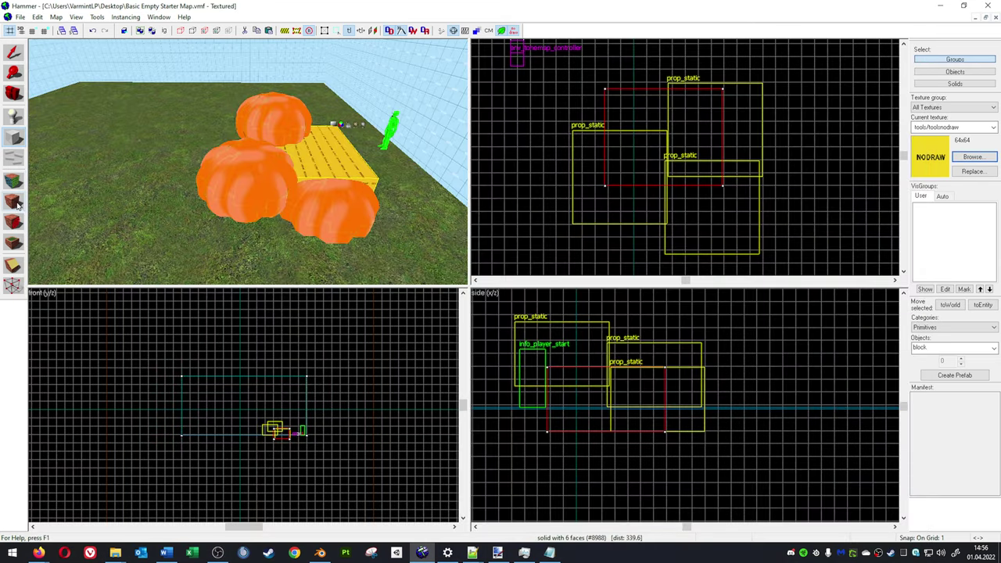
Texture only the top face of the block with vehicle/metaltrain001d.
click(14, 181)
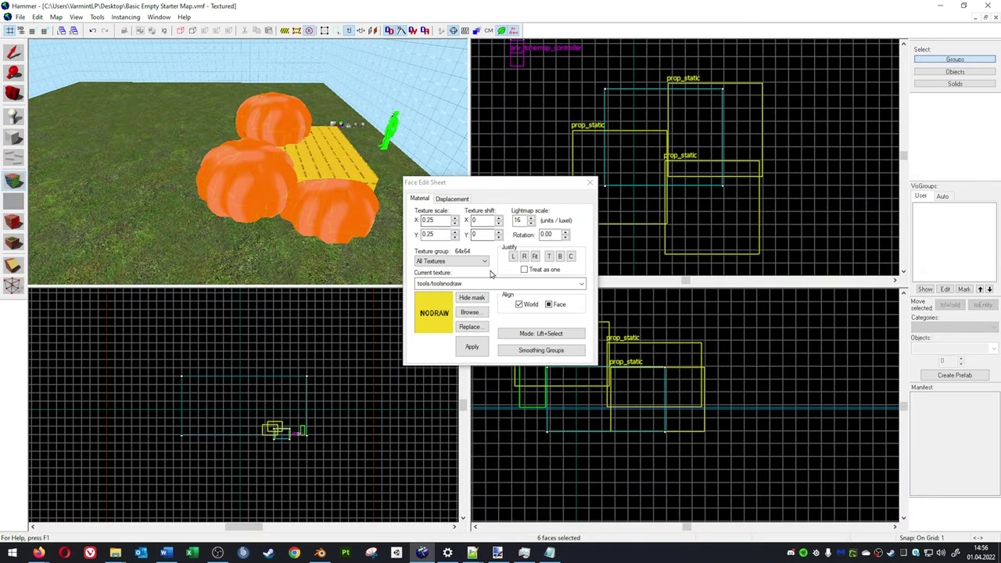
click(470, 312)
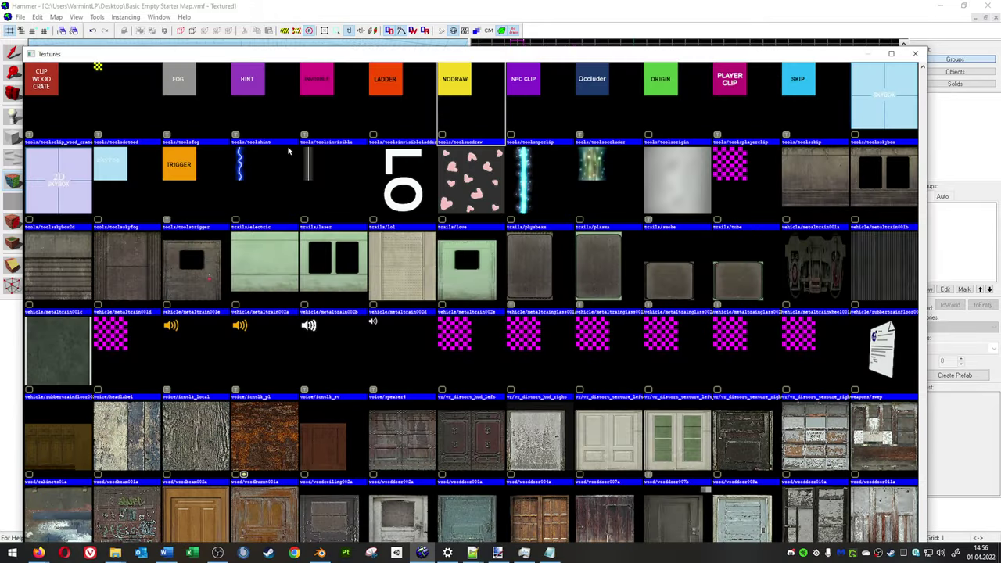
key(Escape)
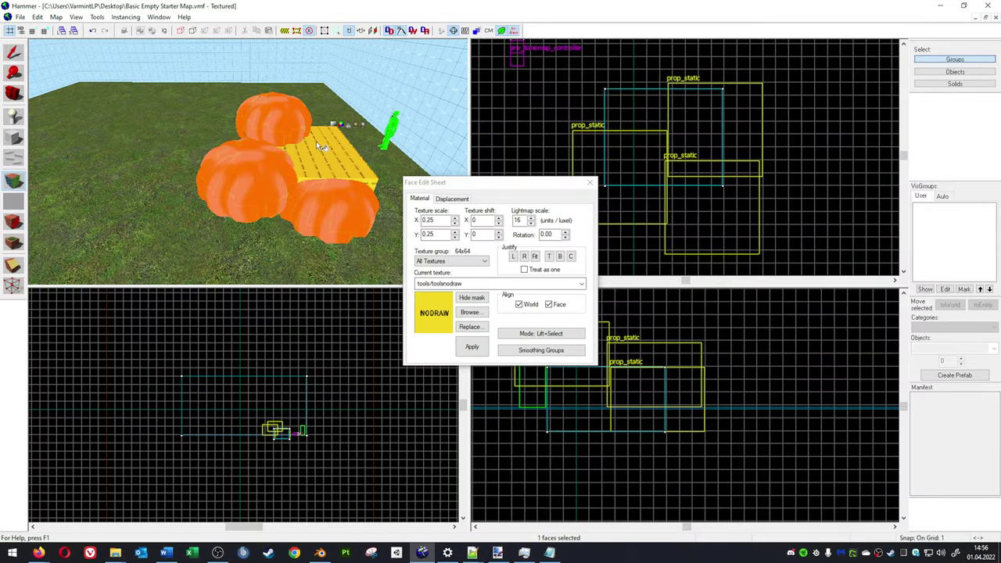
click(321, 146)
click(470, 312)
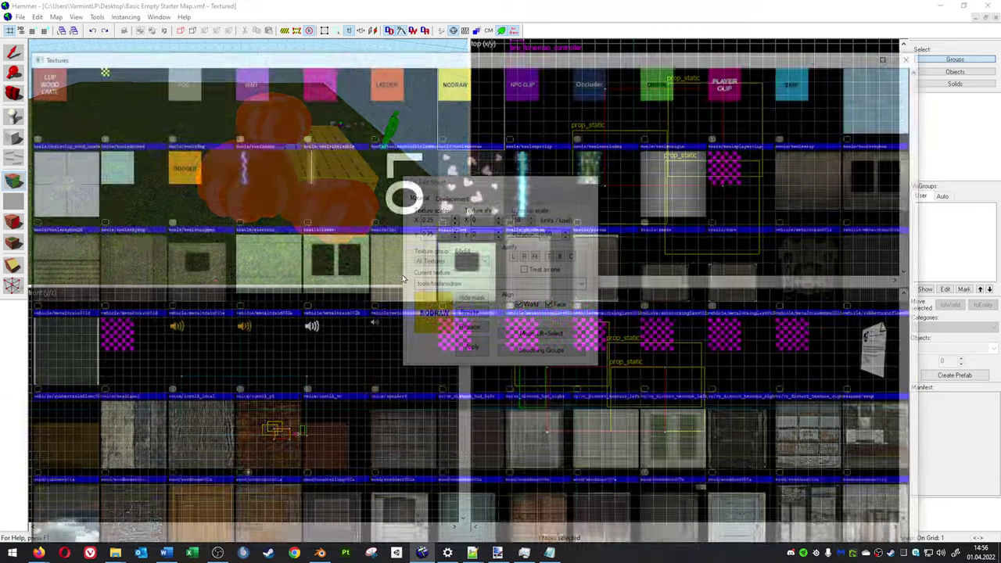
double_click(142, 268)
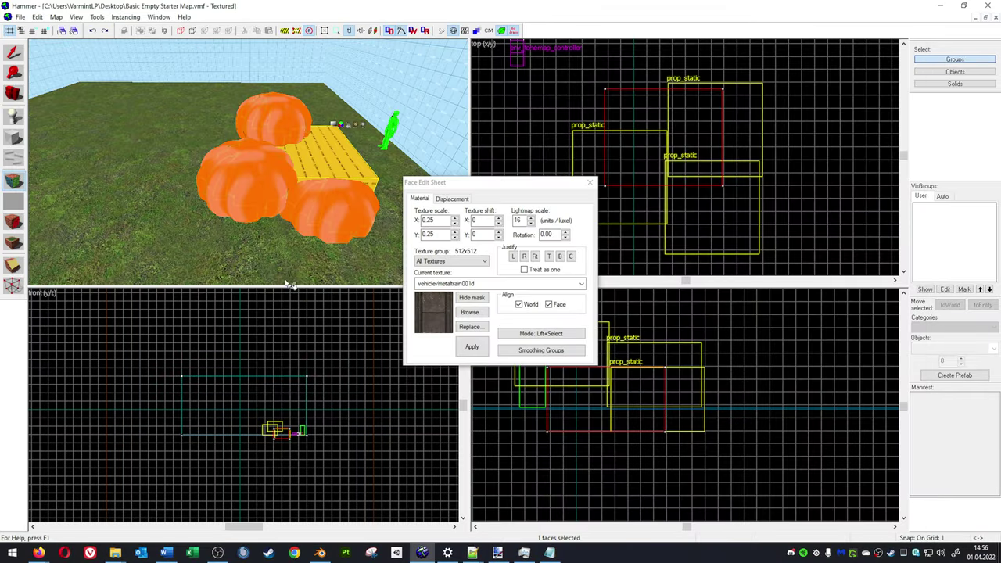
click(467, 349)
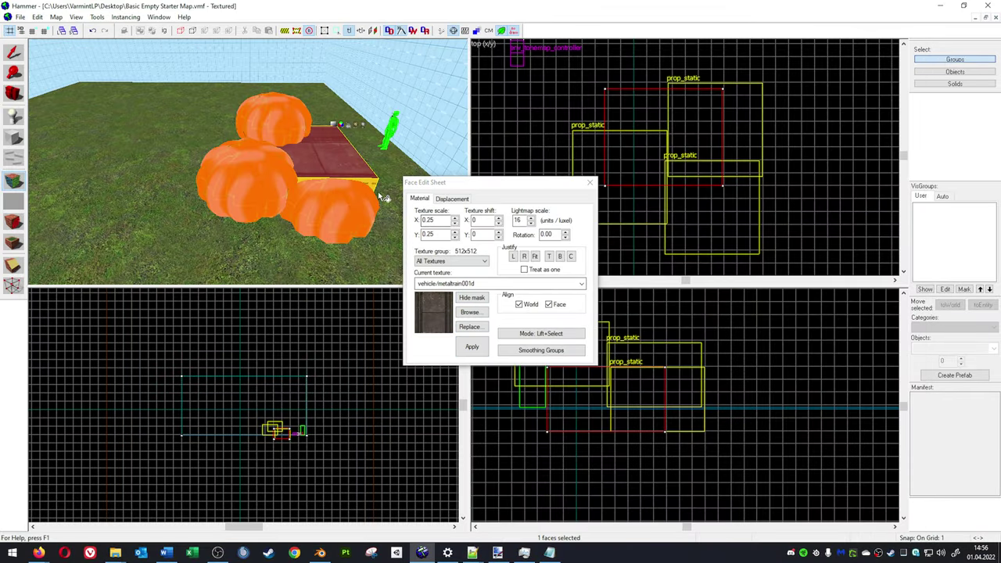
click(374, 185)
key(z)
key(z)
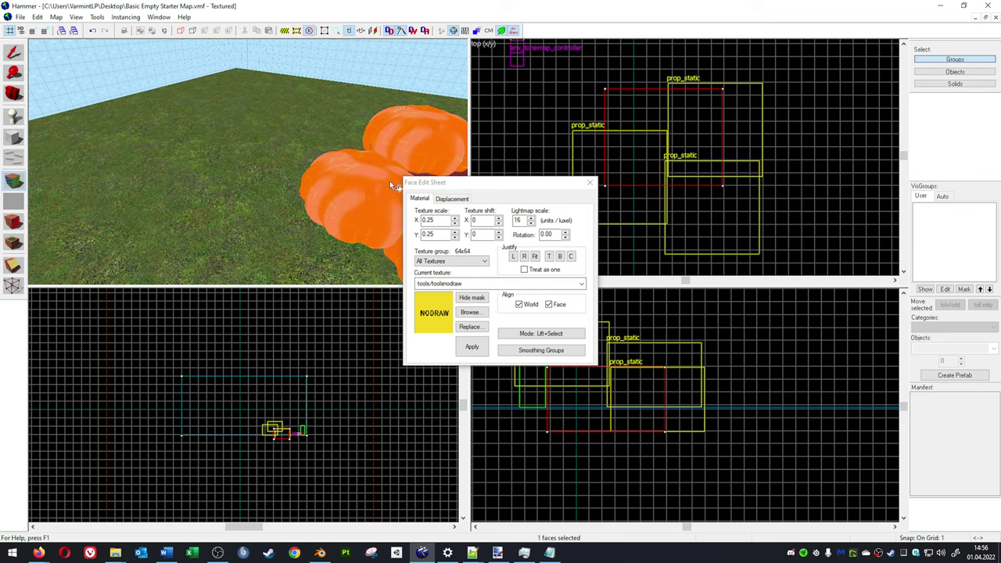
click(590, 183)
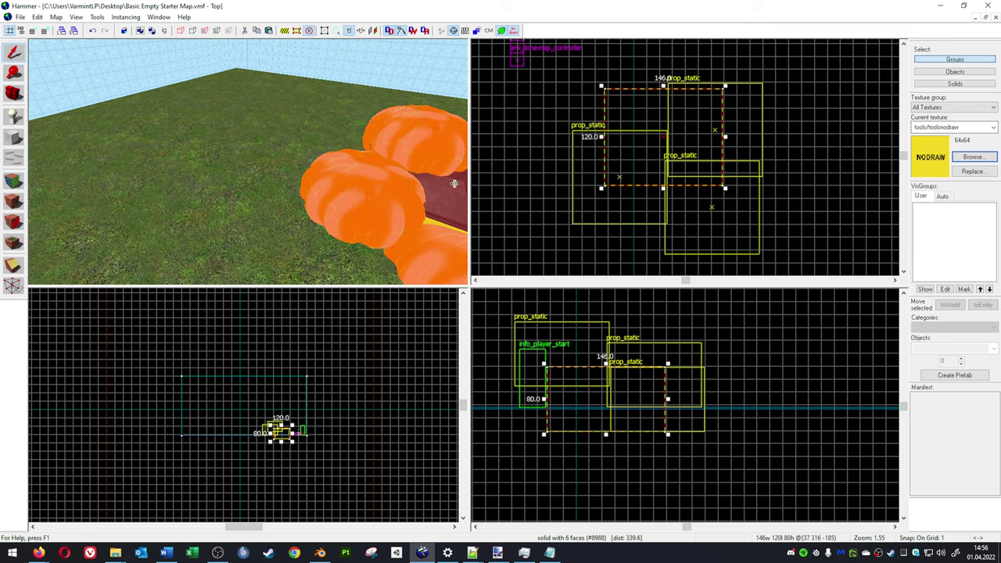
Apply the vehicle/metaltrain001c texture to every face of the selected block among the pumpkins.
click(968, 158)
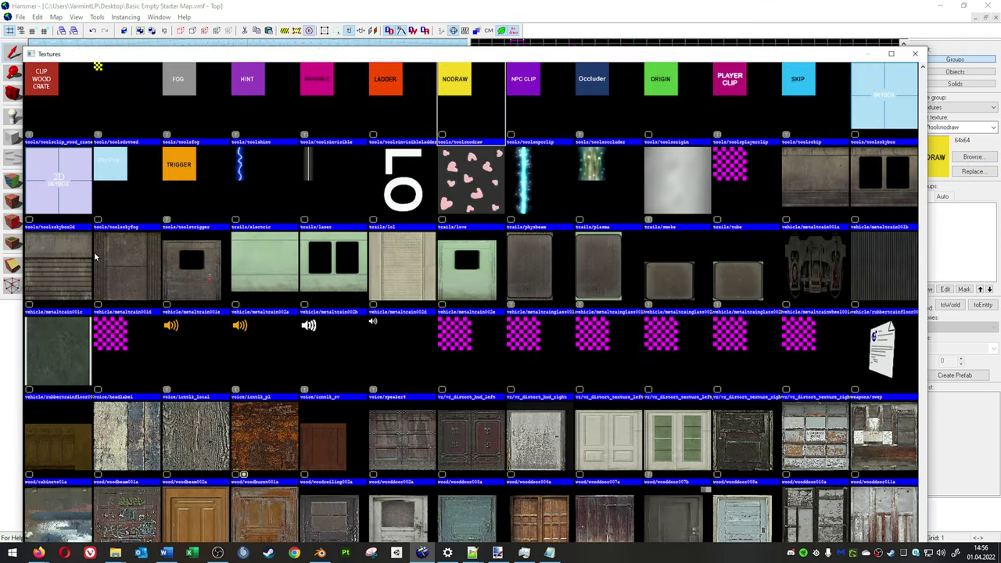
double_click(86, 258)
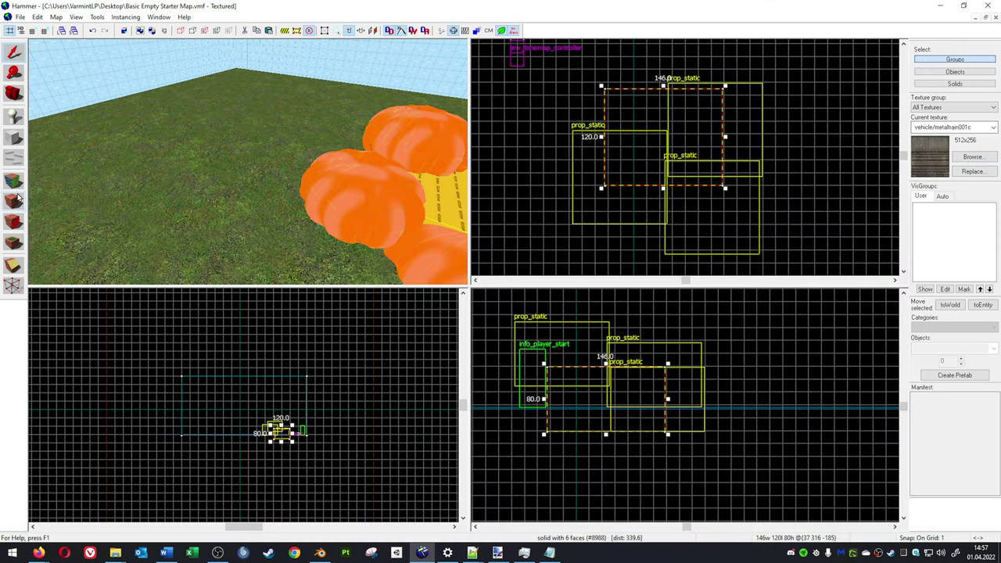
click(15, 203)
key(z)
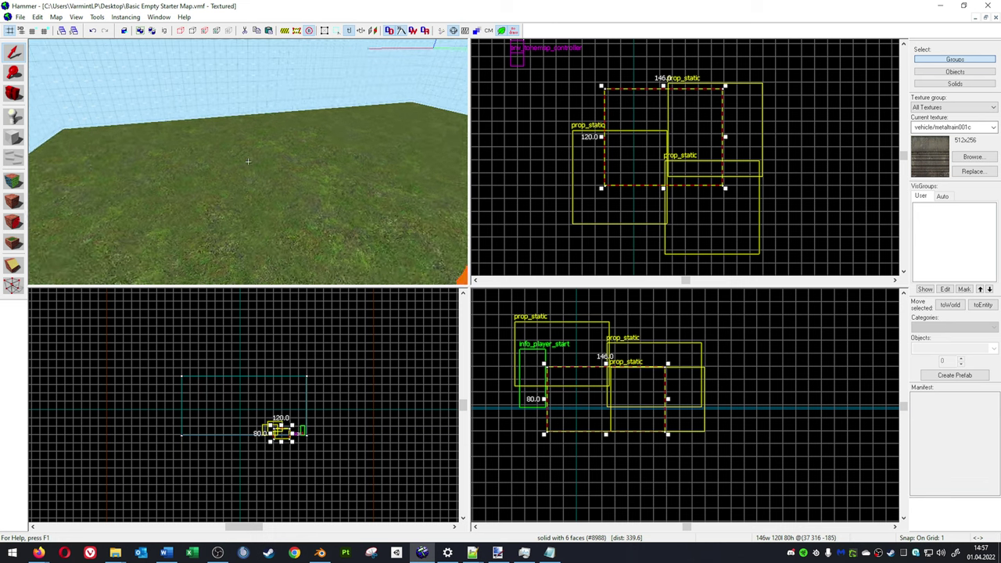
key(s)
key(w)
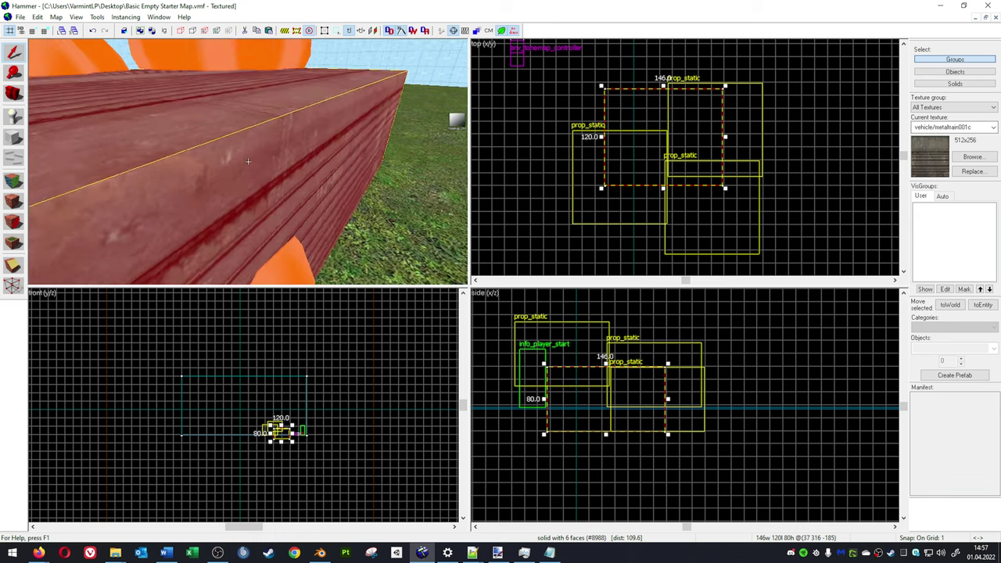
key(s)
key(z)
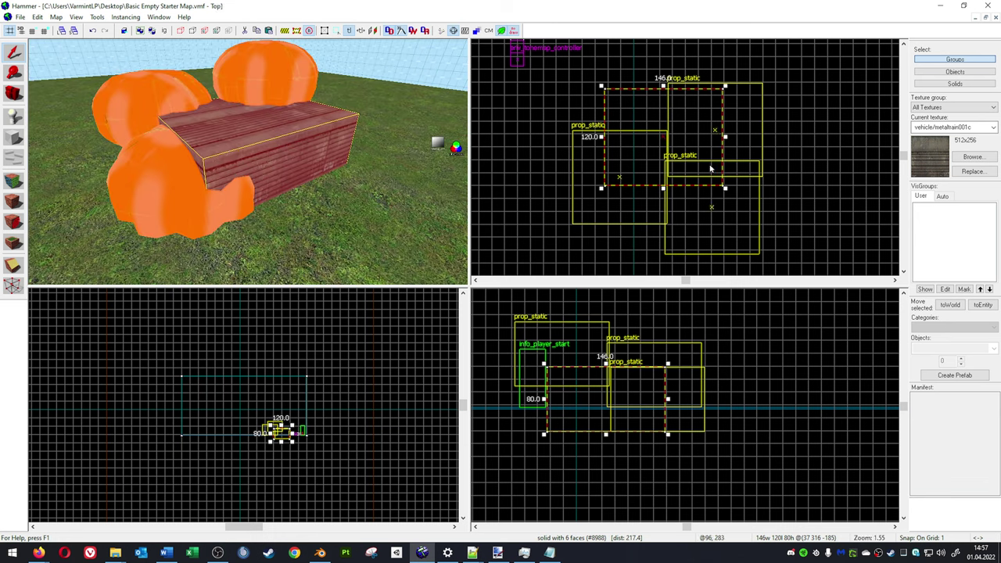
Shrink the block's footprint to about 97 by 86 units by pulling in its corner beneath the ground-level pumpkins.
scroll(724, 86, up, 1)
click(727, 92)
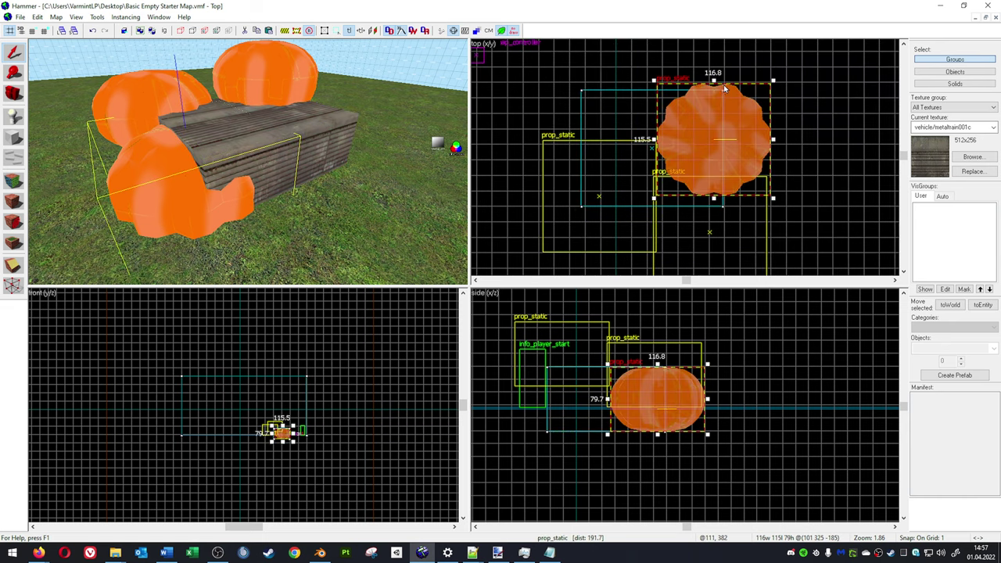
click(219, 117)
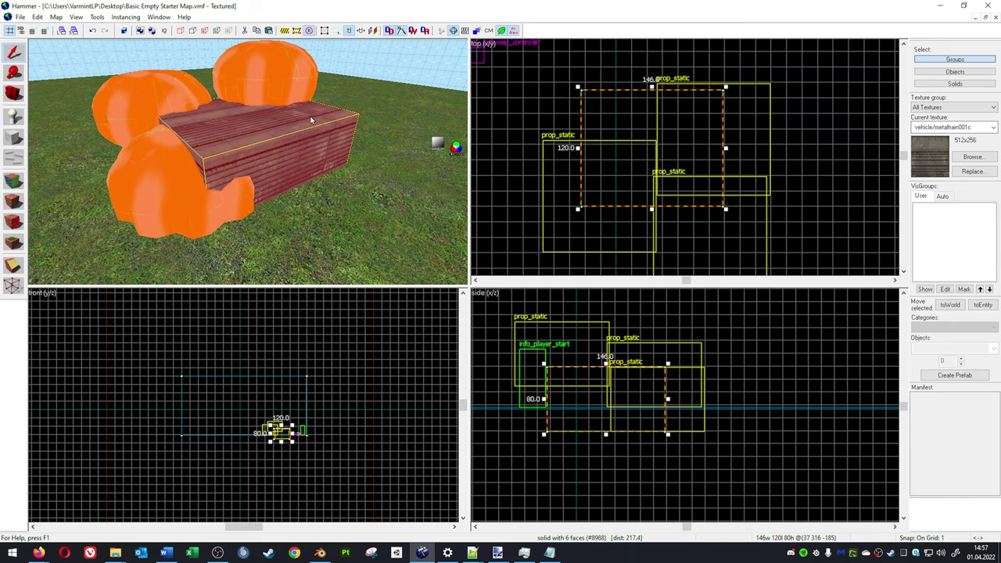
click(726, 90)
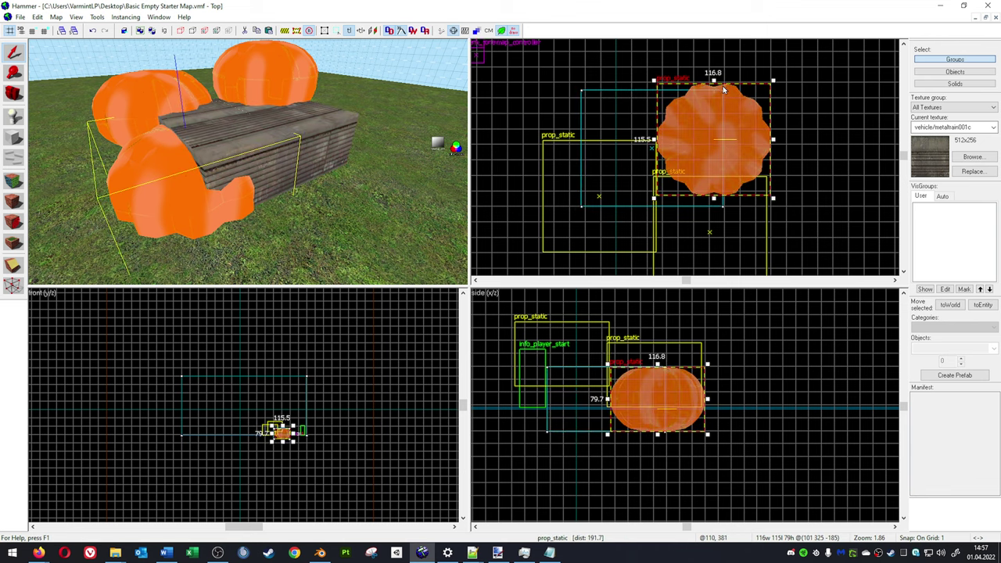
click(677, 98)
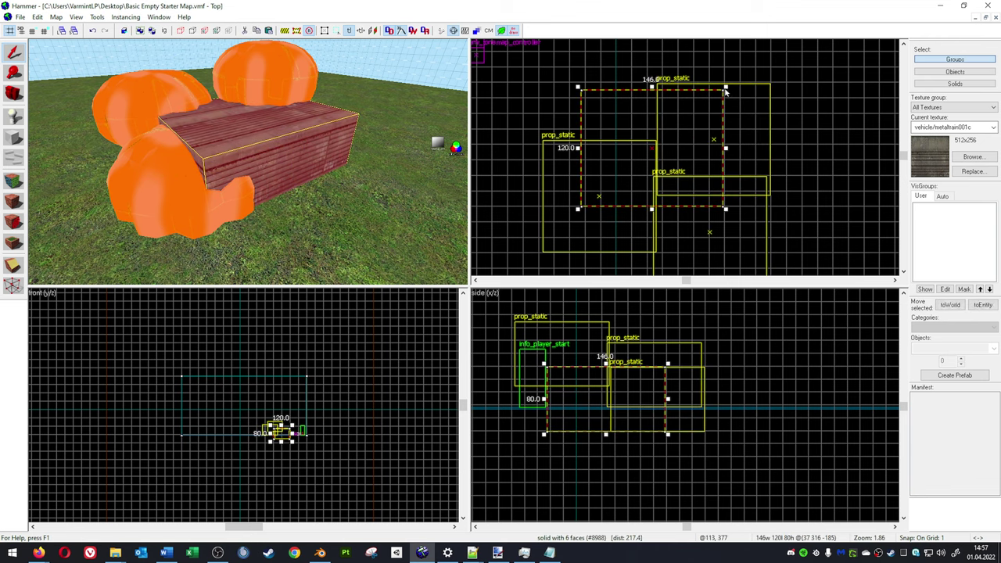
drag(725, 90, 679, 121)
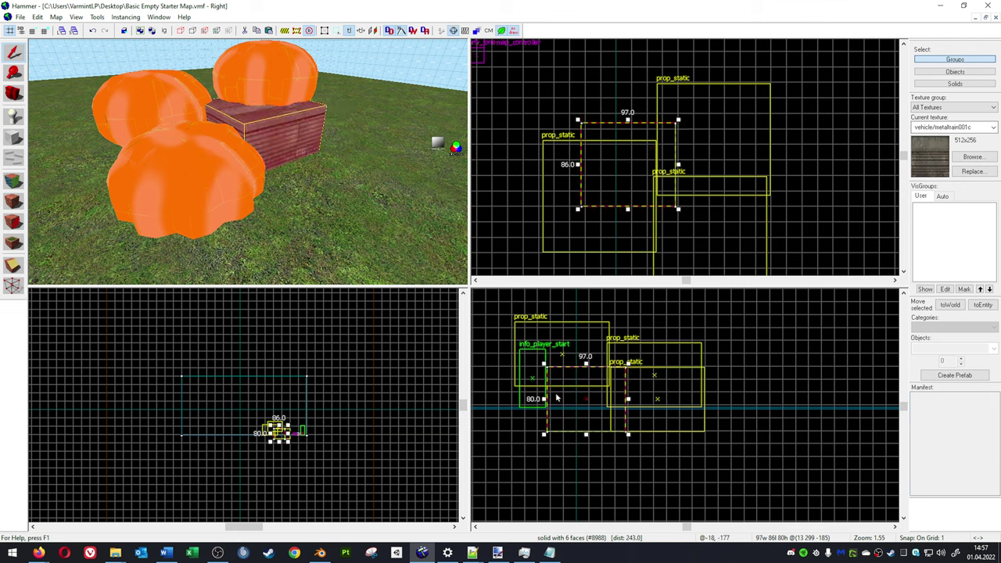
Lower the block's top so that it is about 42 units high.
scroll(264, 436, up, 10)
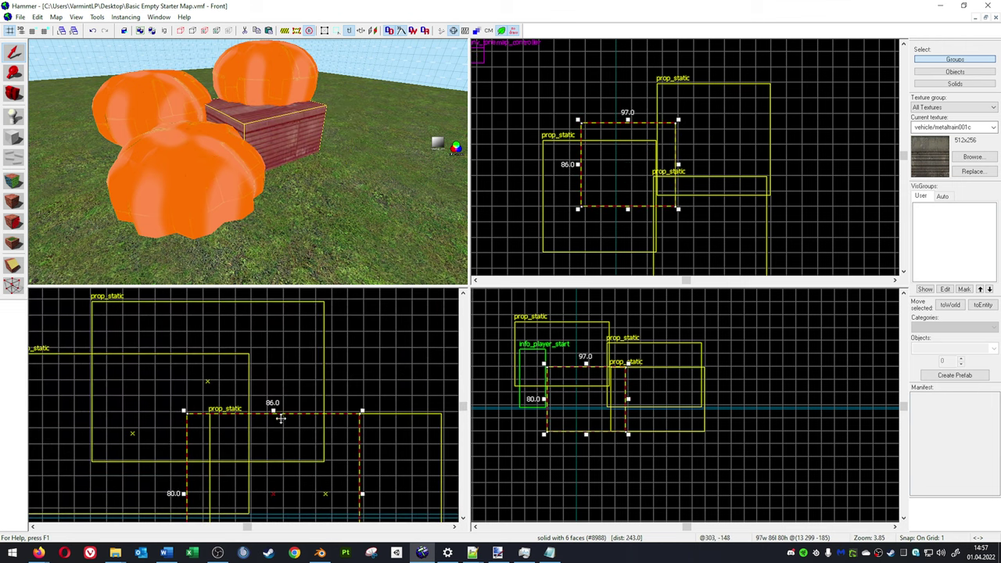
drag(273, 409, 275, 464)
scroll(846, 164, down, 3)
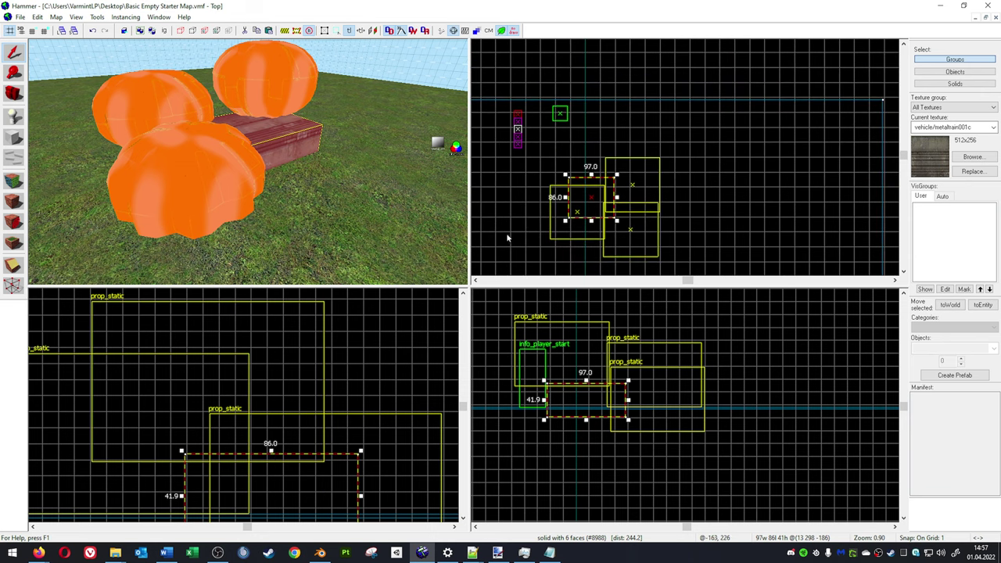
Compile the map with normal BSP, VIS and RAD, let the game run after compiling, and load basic empty starter map in Garry's Mod.
click(20, 16)
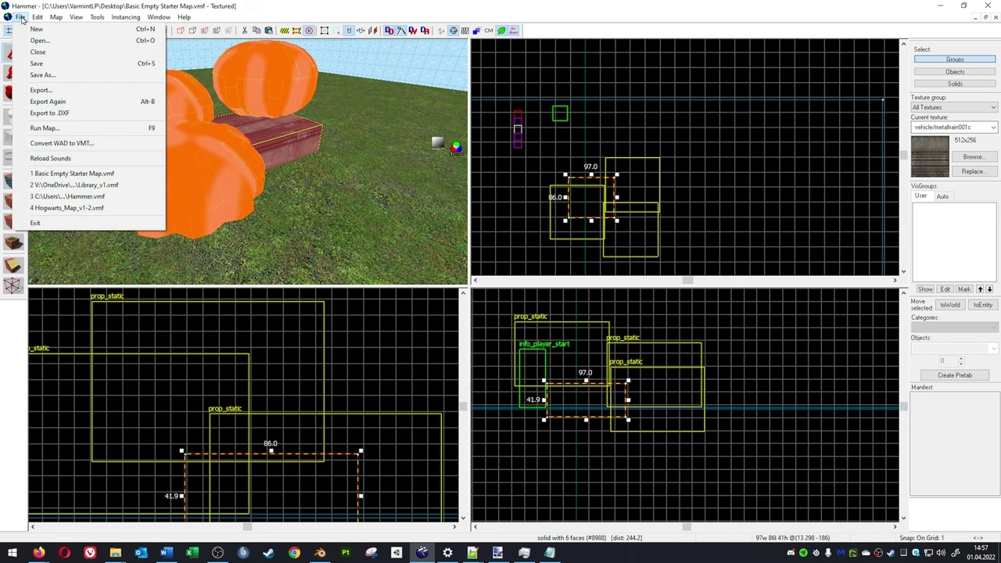
click(47, 128)
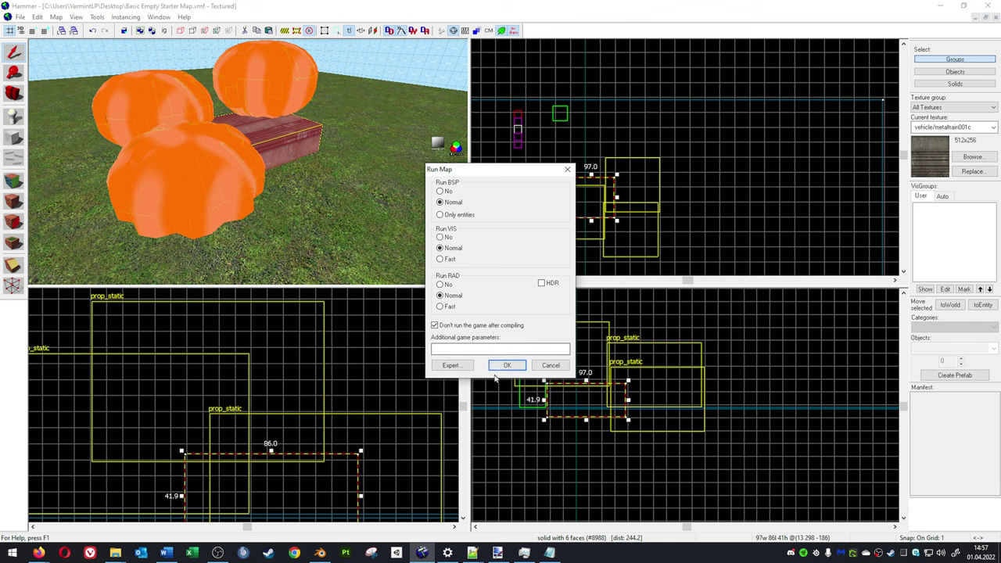
click(475, 328)
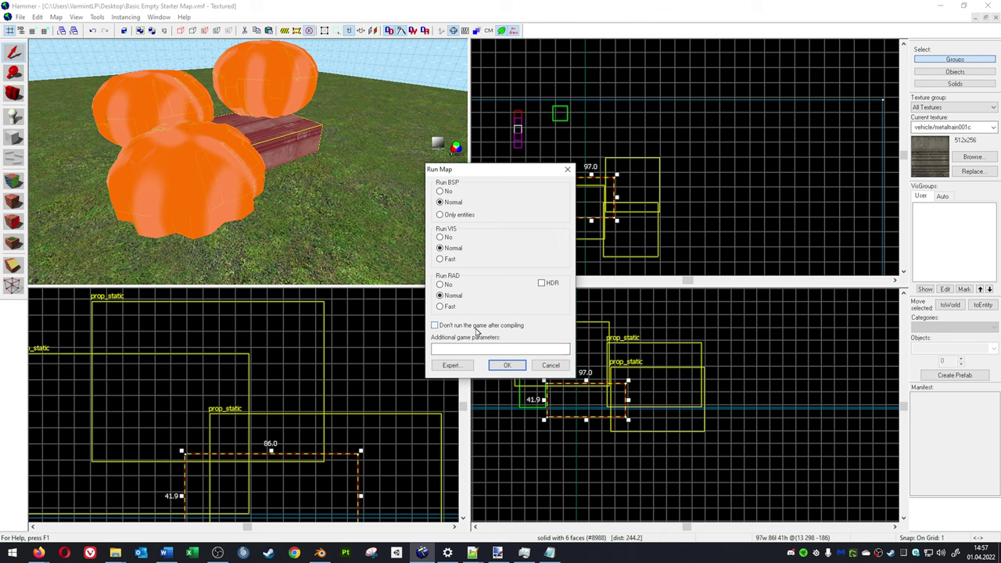
click(506, 365)
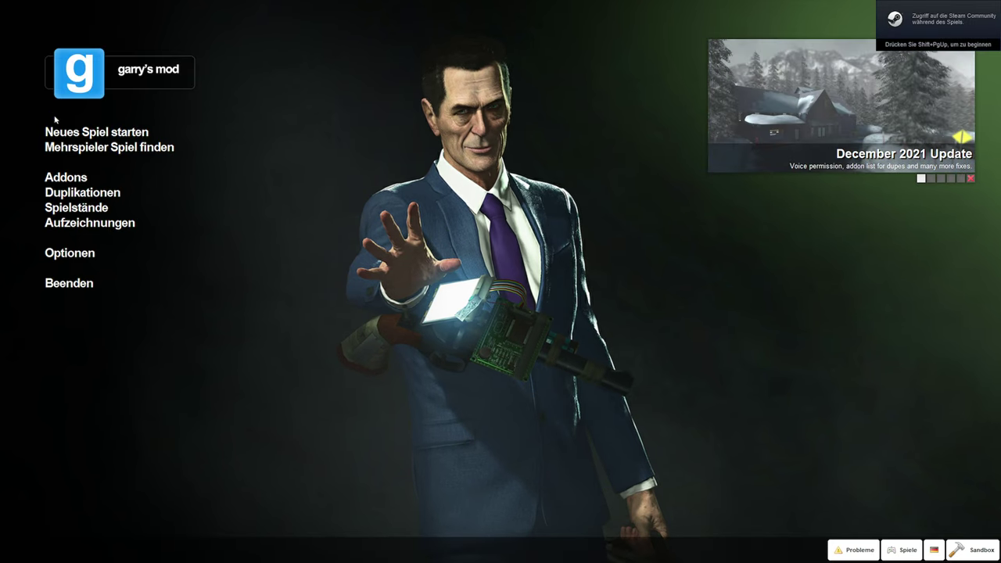
click(65, 126)
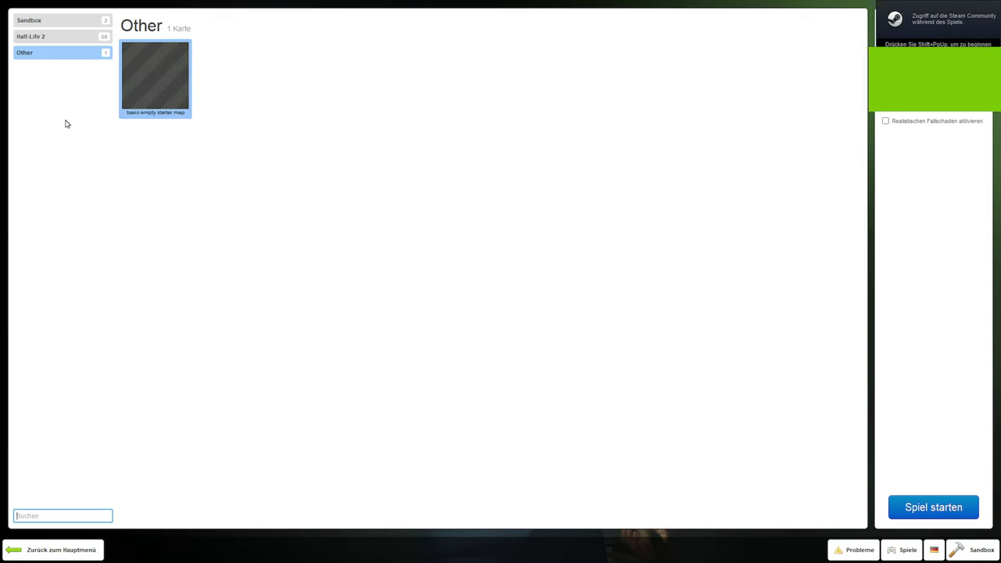
double_click(143, 78)
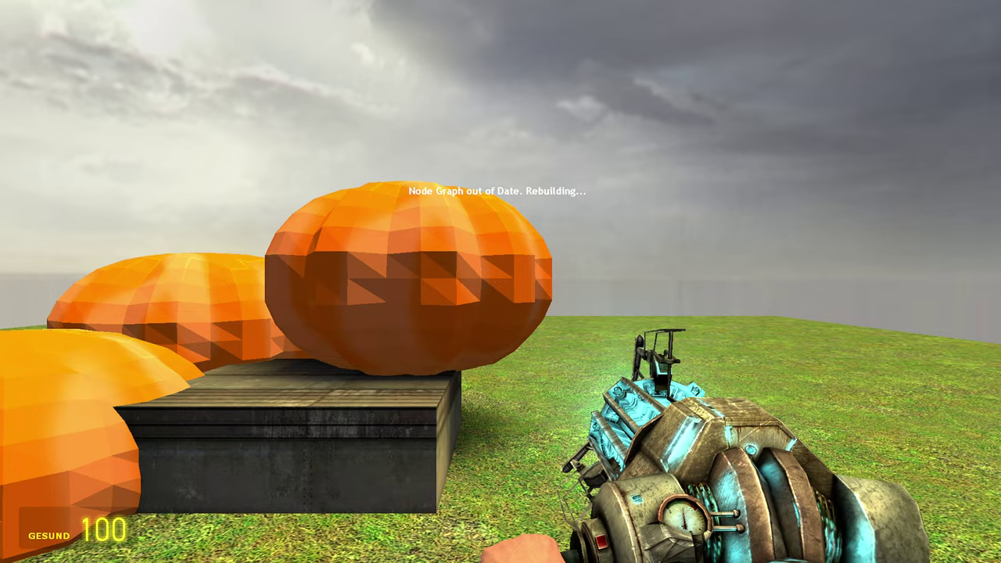
Walk around the pumpkins and the block in-game and jump at them to test their collision.
key(a)
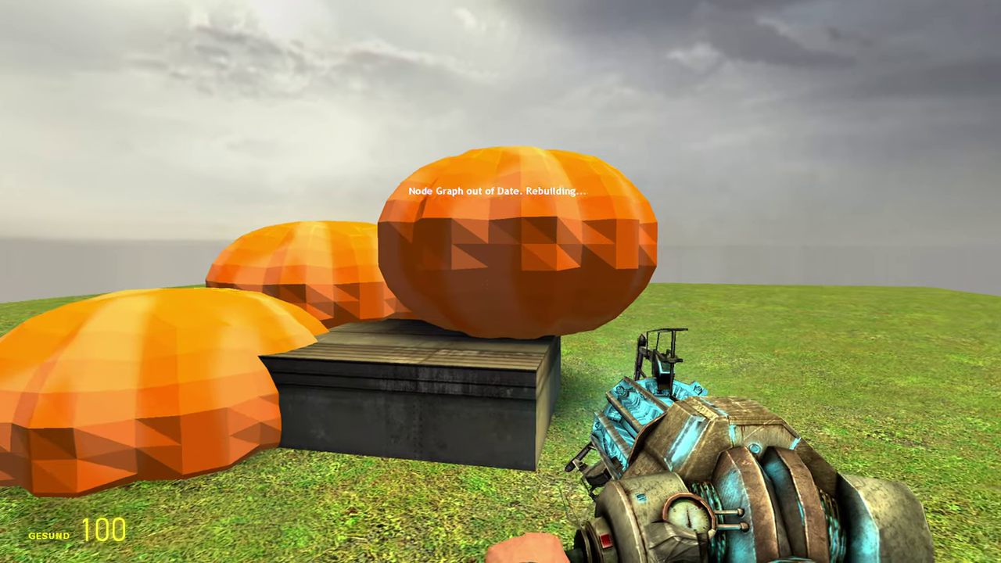
key(w)
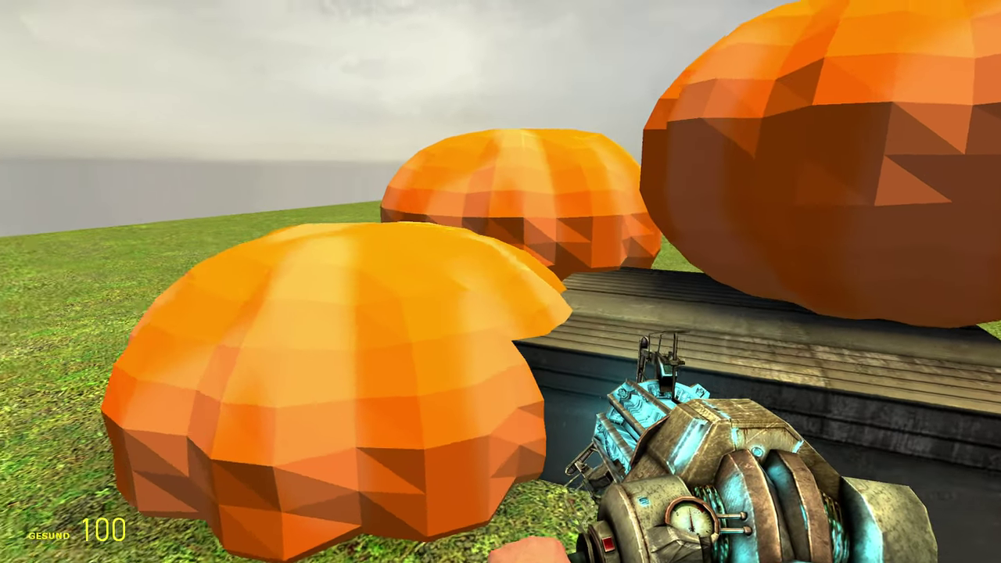
key(w)
key(space)
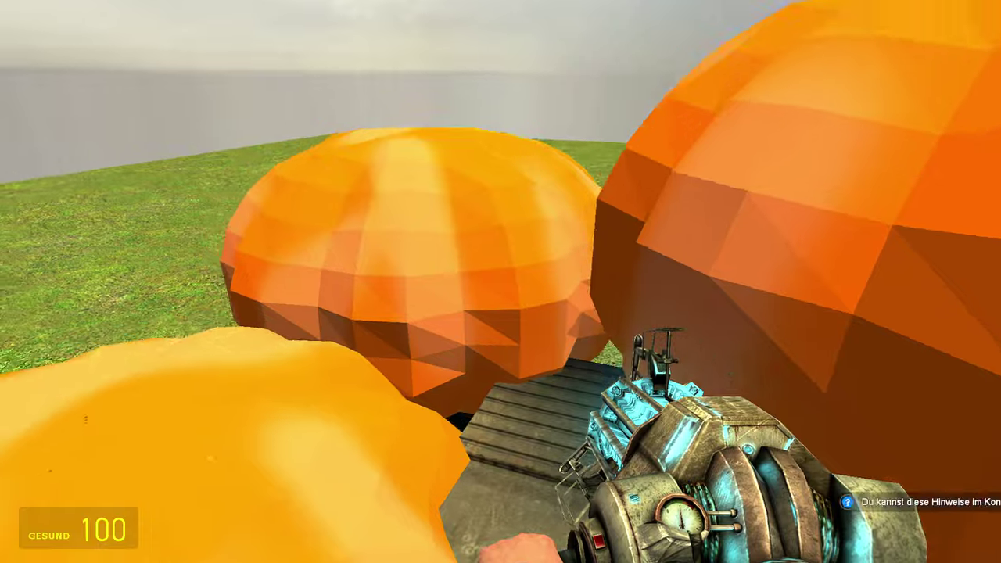
key(a)
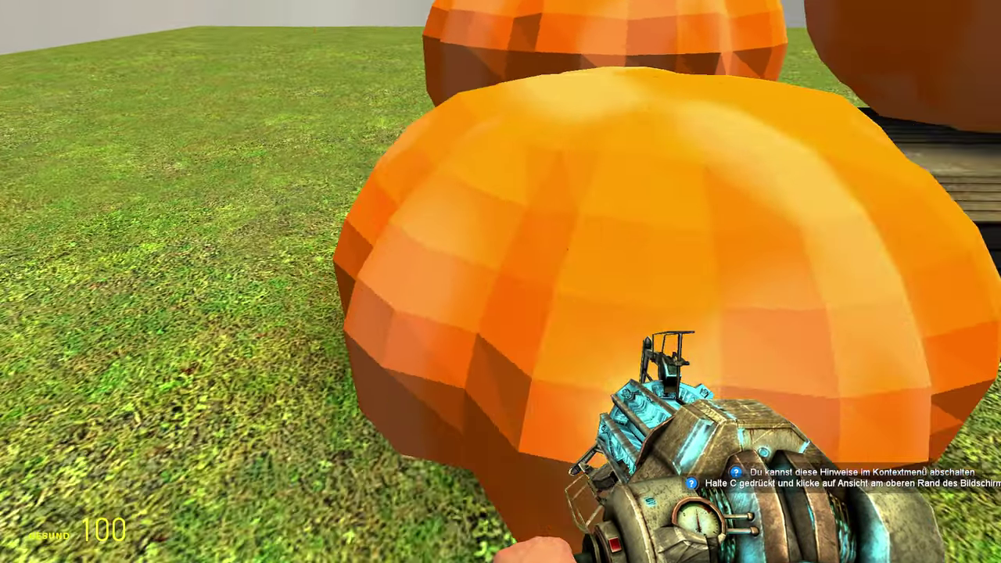
key(space)
key(w)
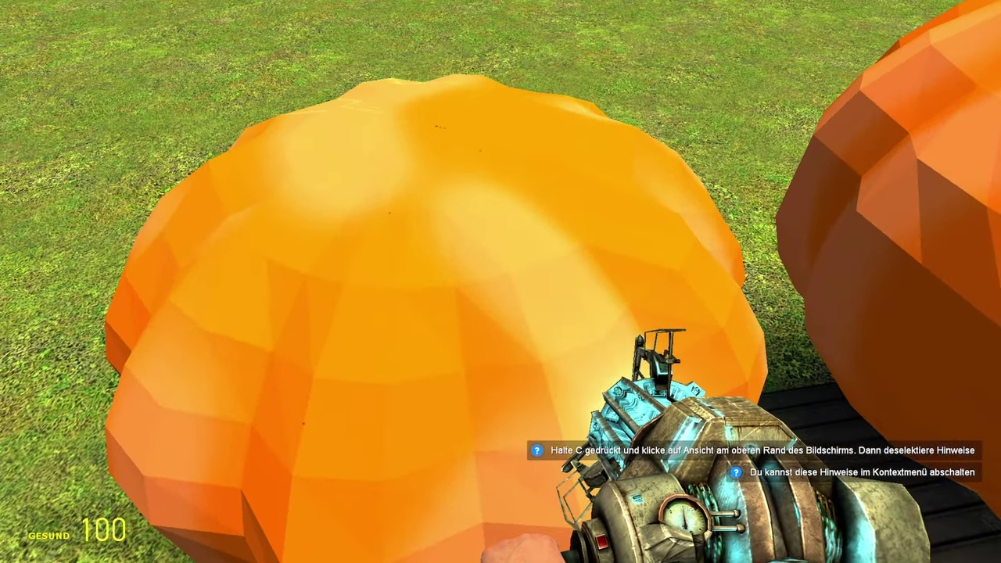
key(space)
key(s)
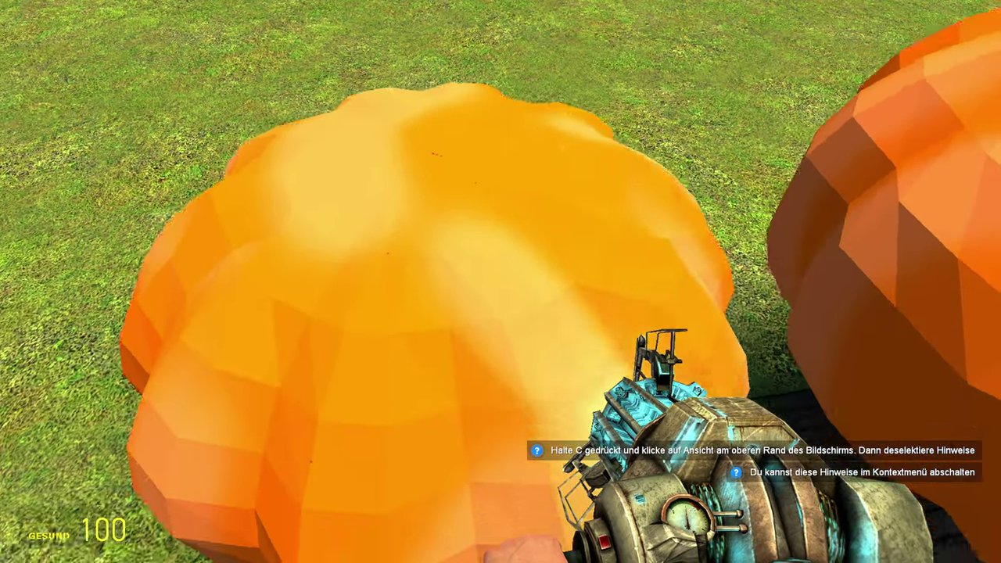
key(w)
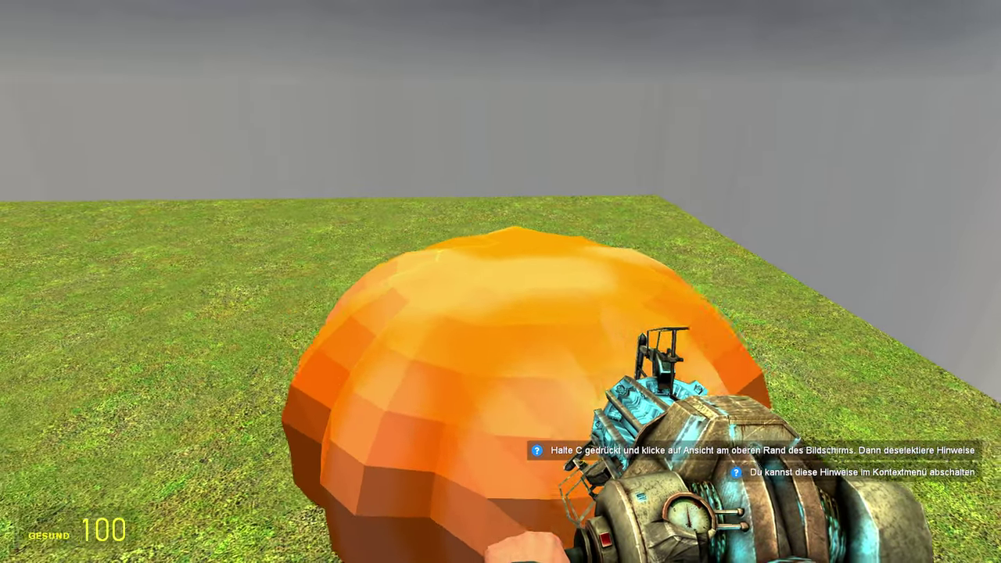
key(d)
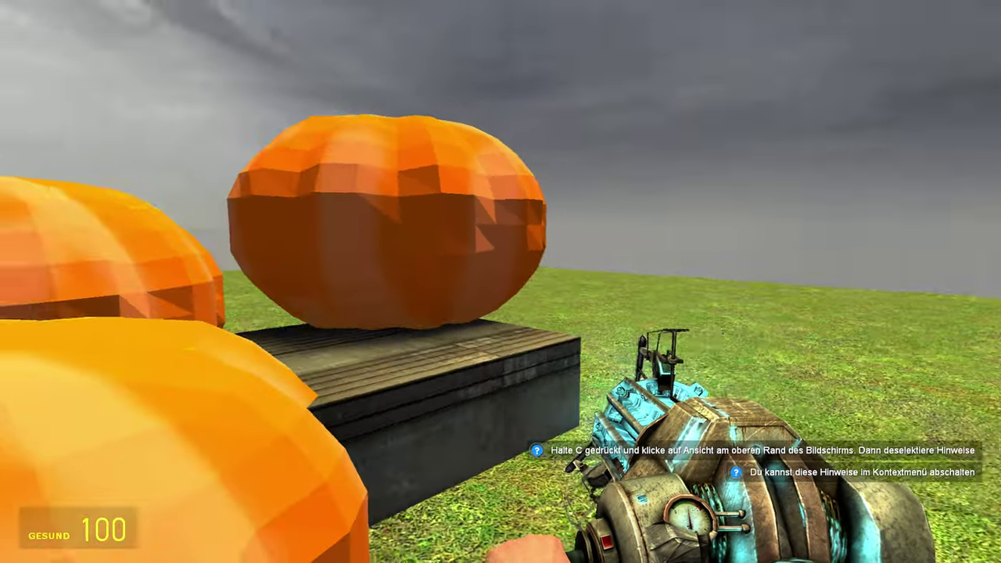
key(w)
key(space)
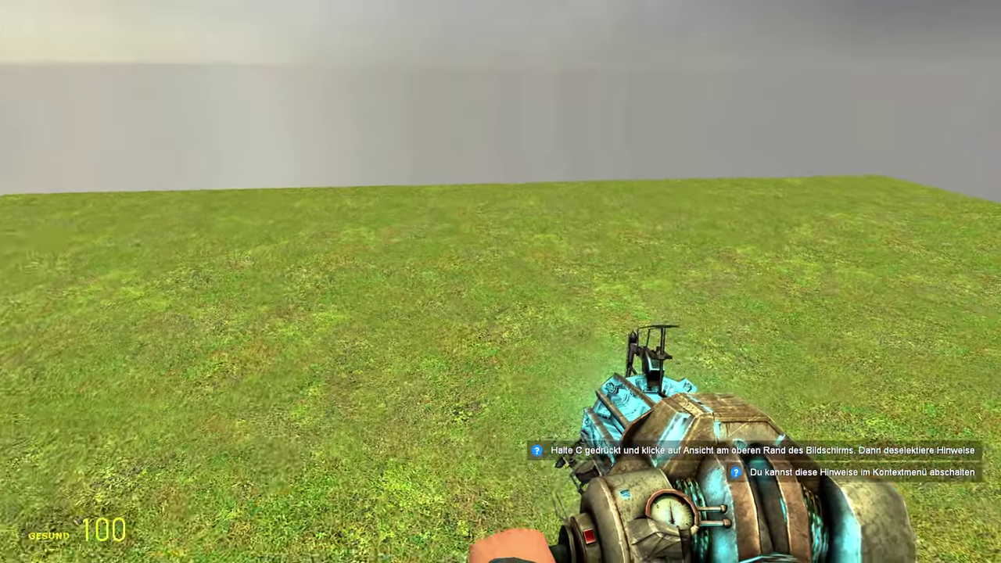
Move back and forth on top of the pumpkins in-game to check that their surfaces carry the player.
key(w)
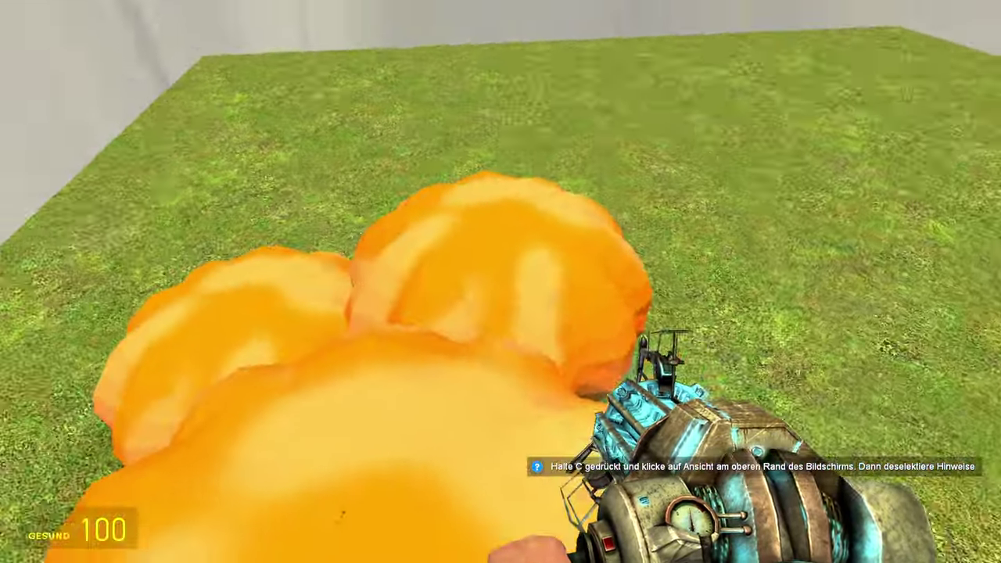
key(s)
key(s)
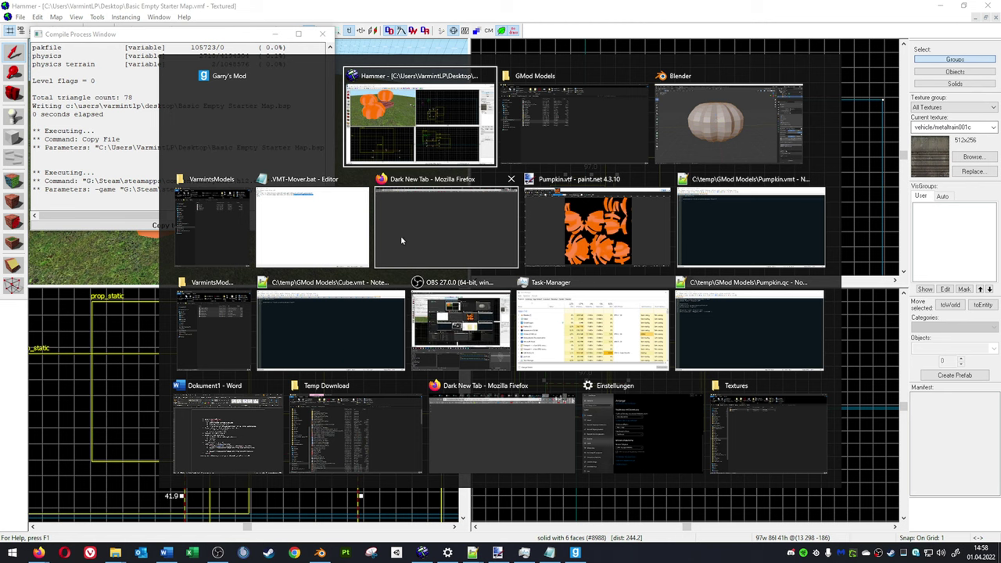
Switch back to Hammer and close the compile process window.
click(387, 117)
click(321, 34)
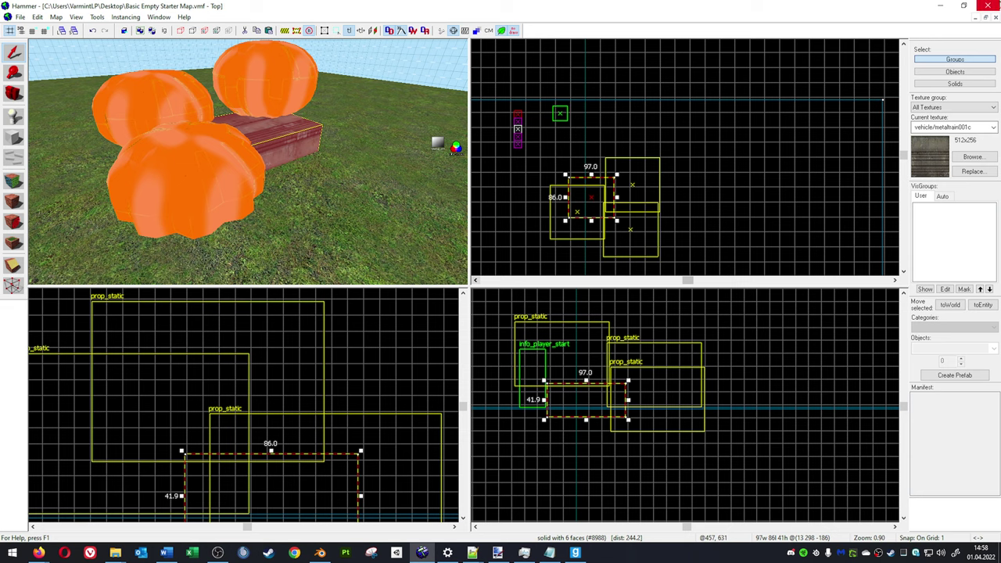
Switch to the Word document to consult the notes, and bring up the GMod Models folder in File Explorer.
key(alt+Tab)
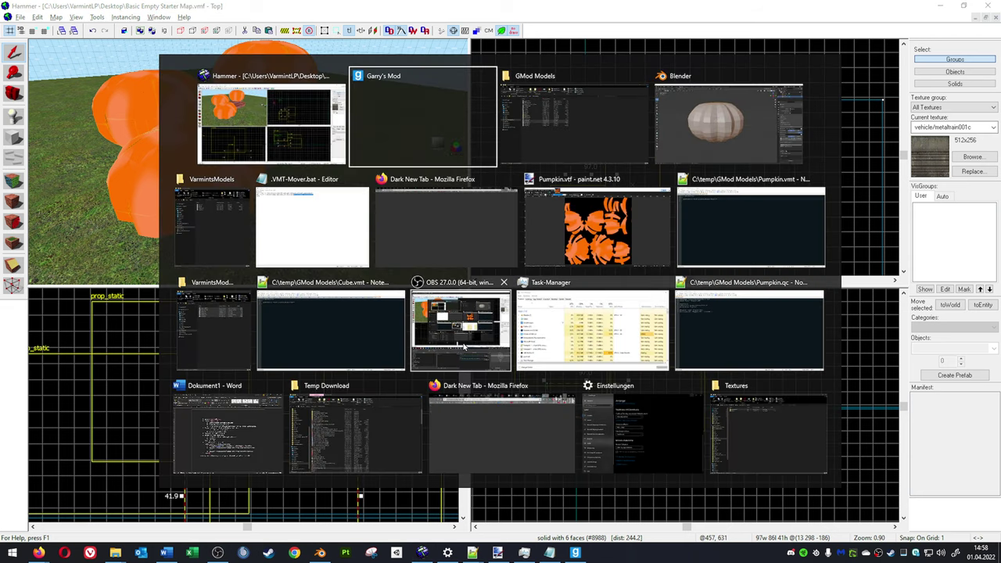
key(Escape)
key(alt+Tab)
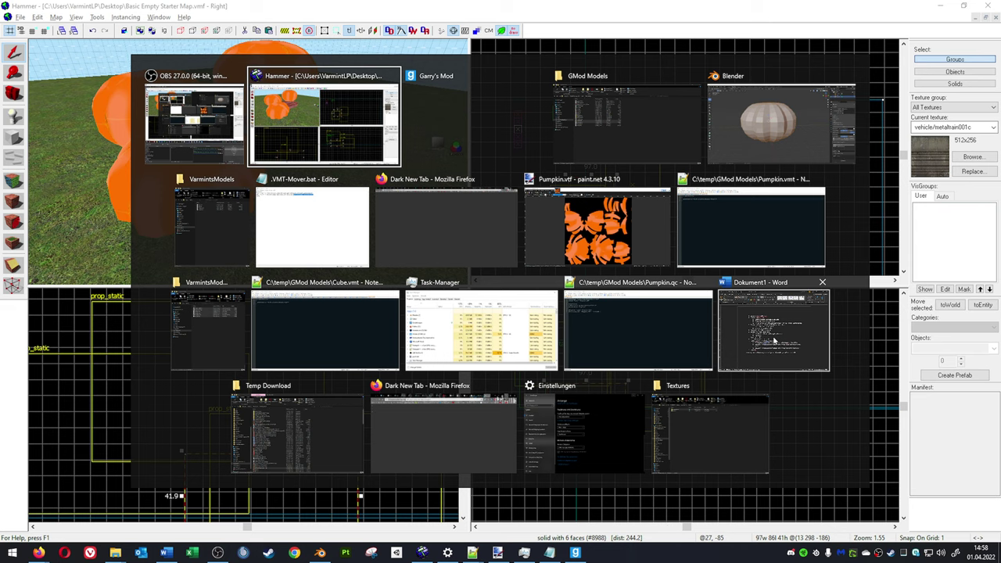
click(774, 340)
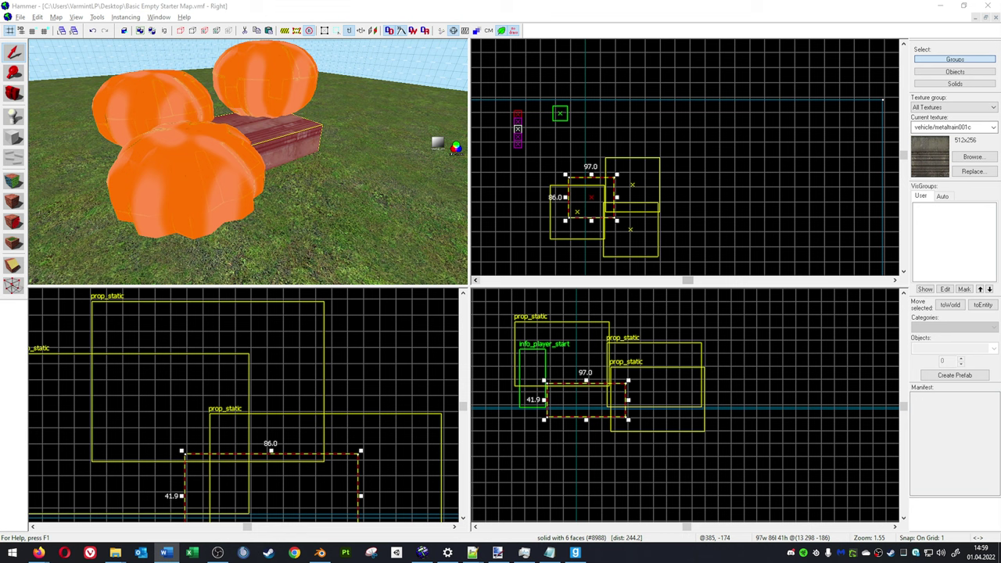
key(alt+Tab)
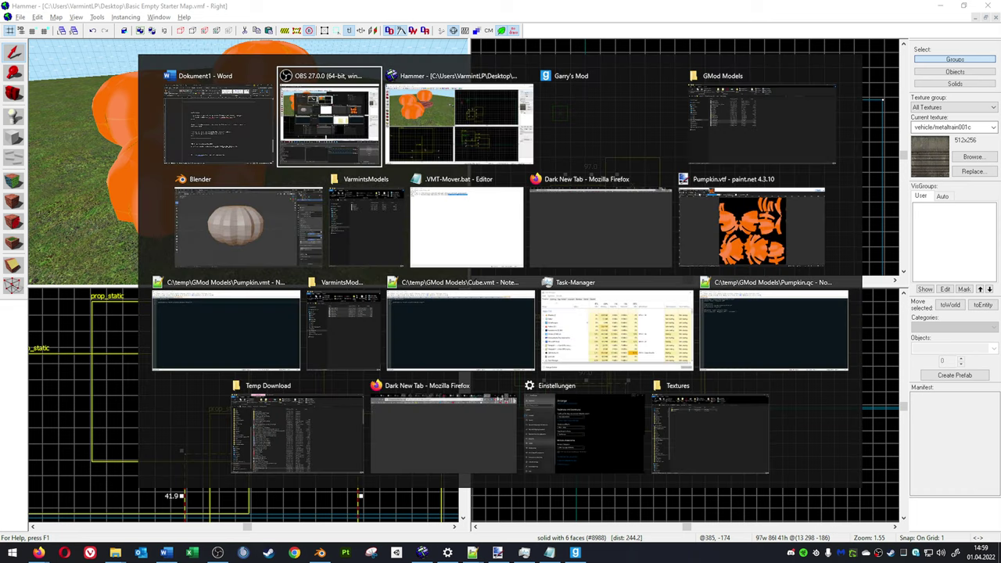
click(777, 116)
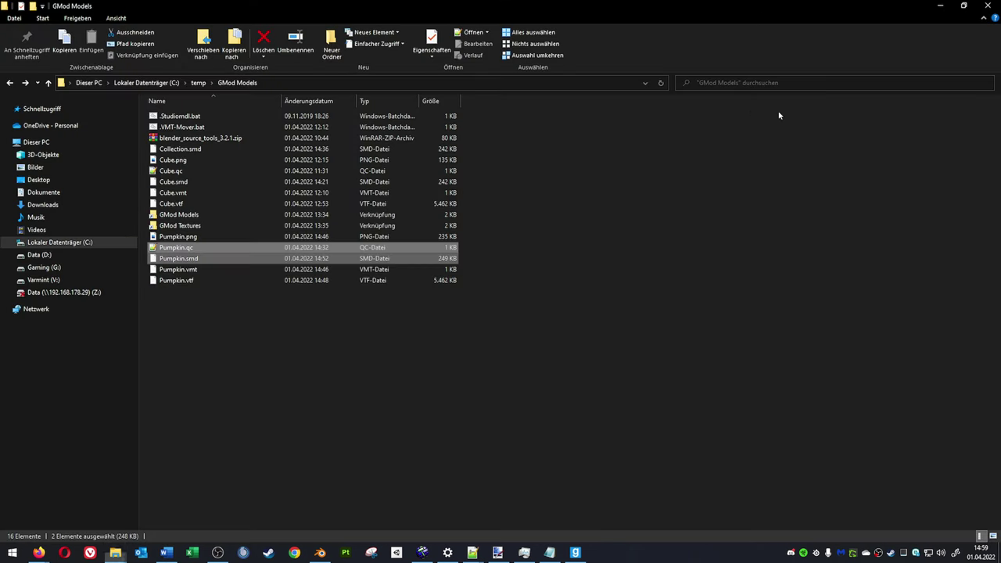